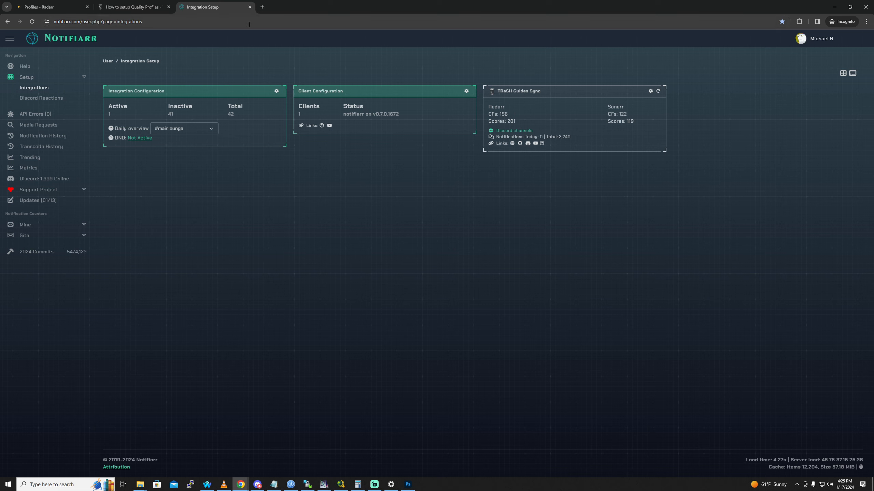
# Open the Notifiarr client at 192.168.1.42:5454 in a new browser tab.
pyautogui.click(262, 7)
pyautogui.write('19')
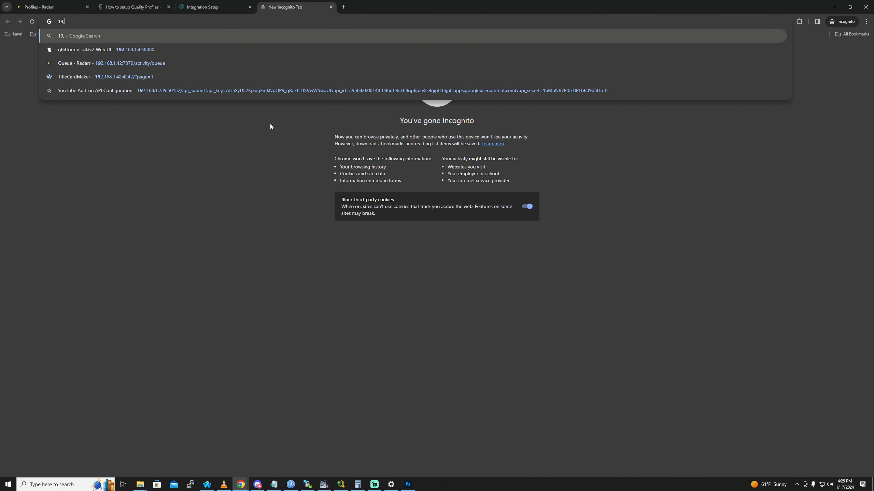
pyautogui.press('Down')
pyautogui.press('Down')
pyautogui.write(':5')
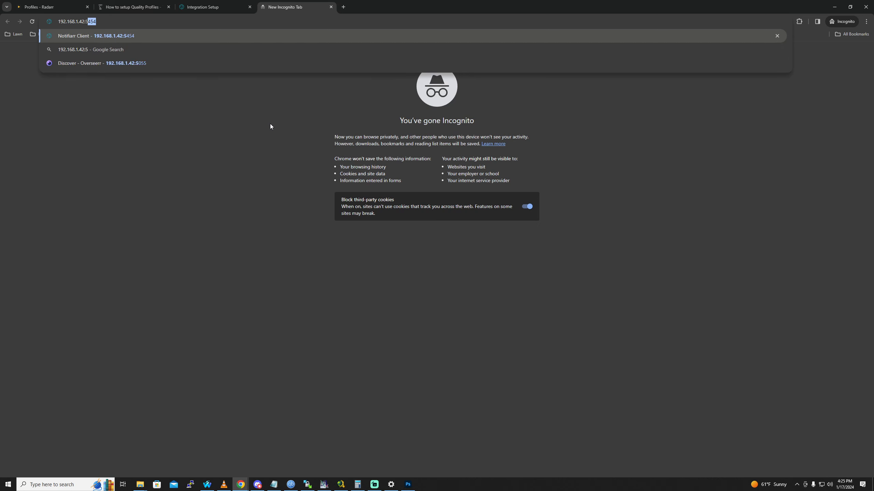
pyautogui.press('Return')
# Log in to the Notifiarr client with the saved admin username and password.
pyautogui.click(272, 134)
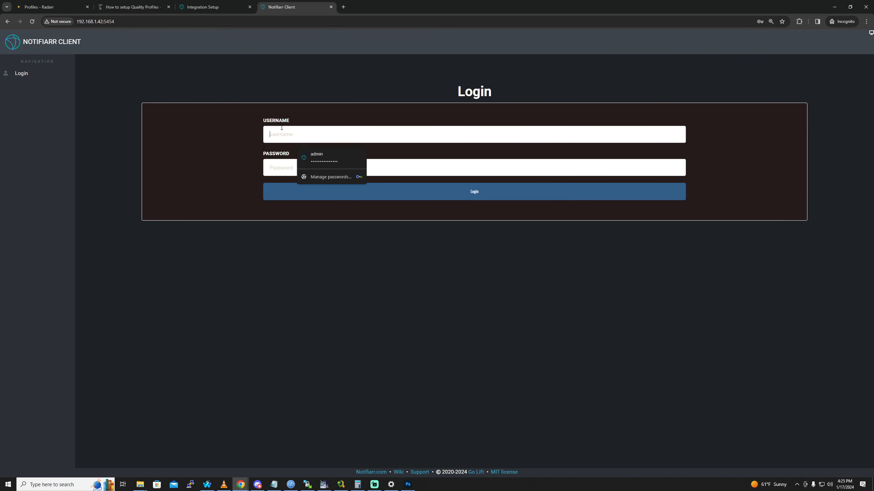
pyautogui.click(320, 159)
pyautogui.click(302, 195)
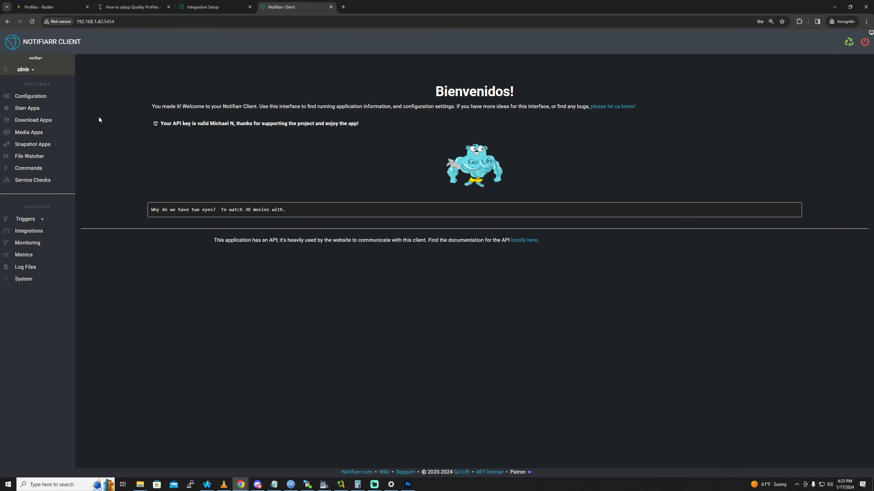
# View the configured Starr Apps instances and the list of available triggers in the Notifiarr client.
pyautogui.click(37, 109)
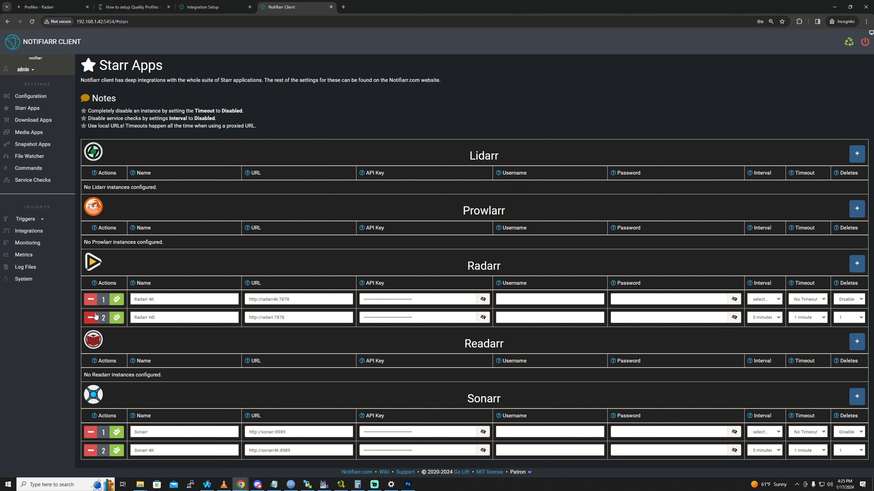
pyautogui.click(43, 220)
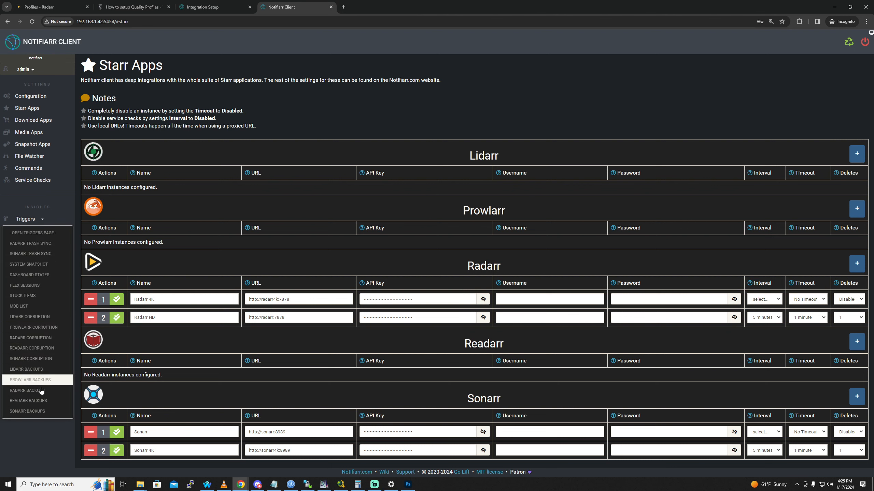
pyautogui.click(37, 442)
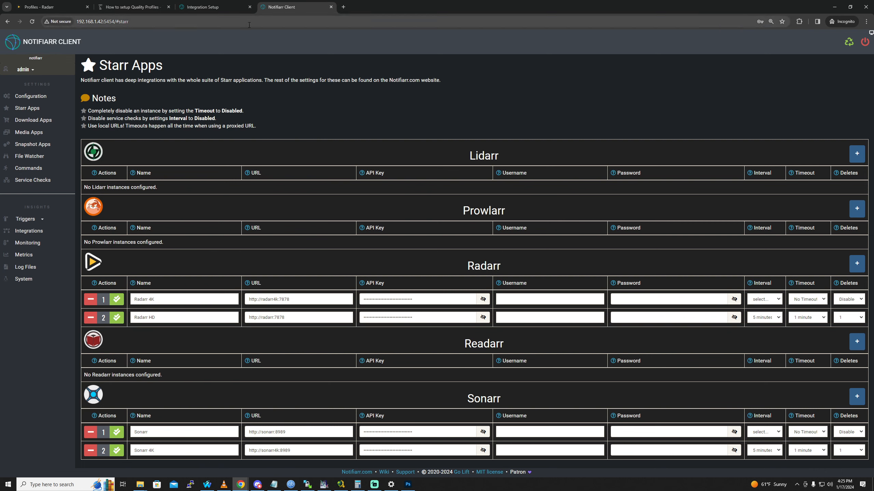
# Open the TRaSH Guides Sync settings on the Notifiarr website and expand the Radarr Anime custom formats.
pyautogui.click(238, 7)
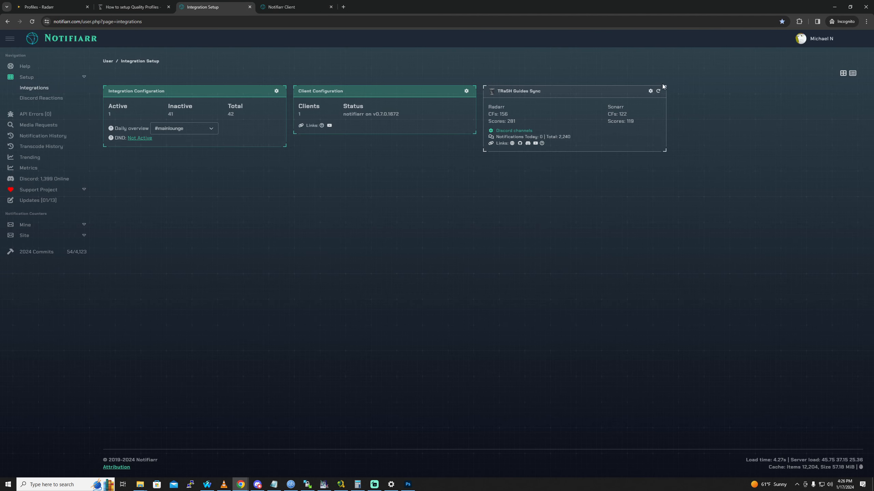
pyautogui.click(650, 92)
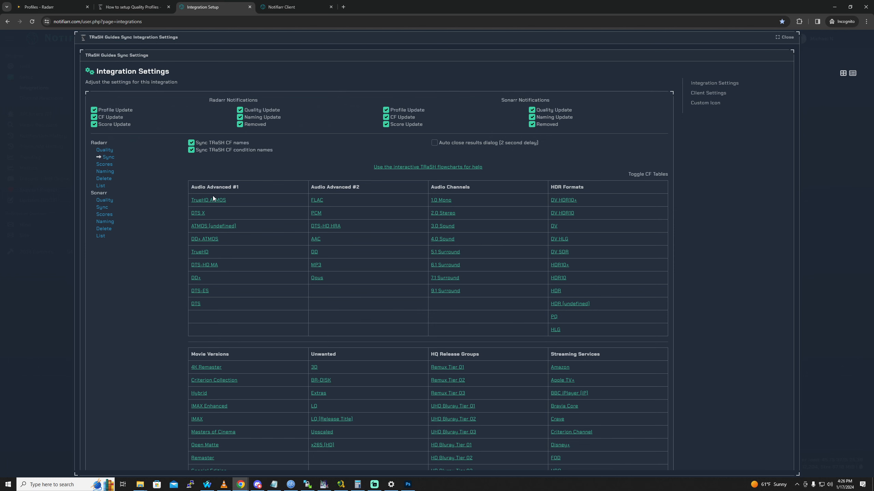
pyautogui.scroll(-2, 281, 320)
pyautogui.scroll(2, 215, 224)
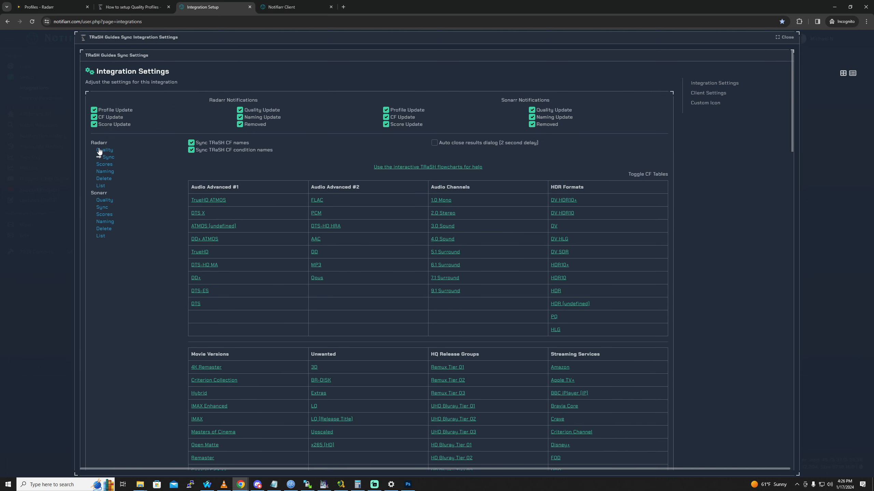
pyautogui.scroll(-20, 373, 321)
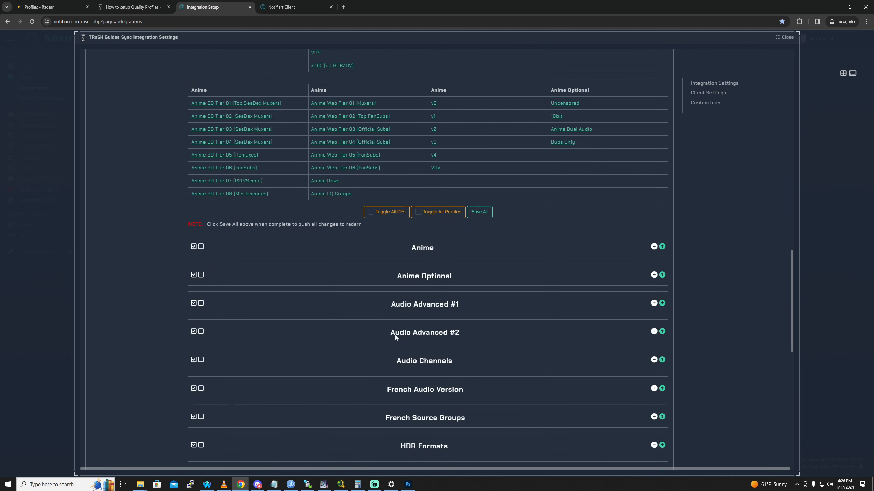
pyautogui.click(656, 246)
pyautogui.scroll(-3, 552, 320)
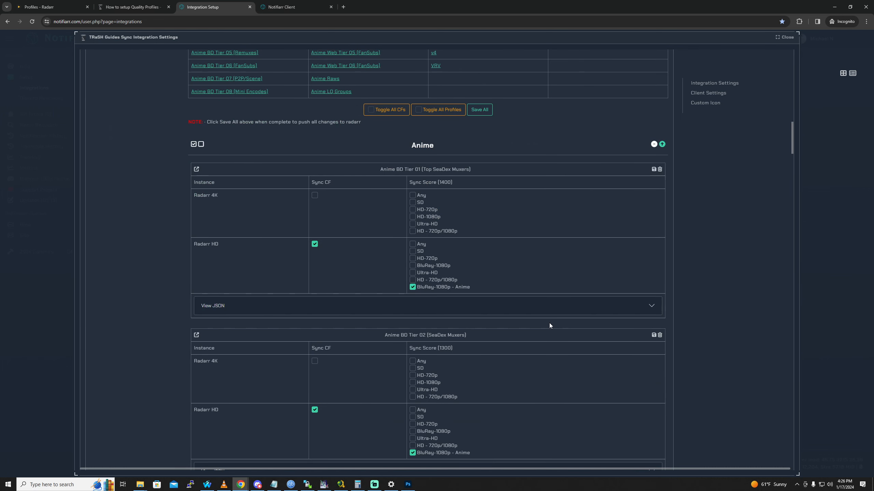
# Compare the Radarr 4K and Radarr HD instances in the sync settings with the Starr Apps entries in the Notifiarr client.
pyautogui.moveTo(207, 194); pyautogui.dragTo(194, 183)
pyautogui.click(221, 260)
pyautogui.tripleClick(220, 247)
pyautogui.click(284, 10)
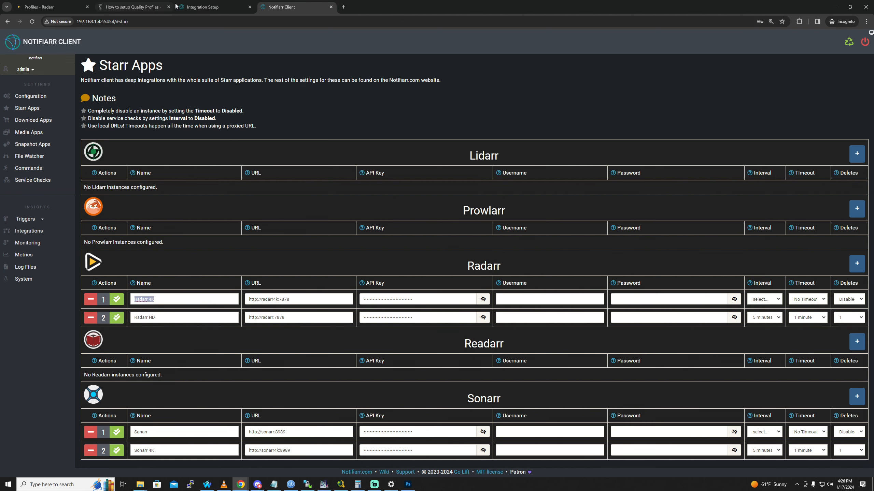
pyautogui.click(217, 13)
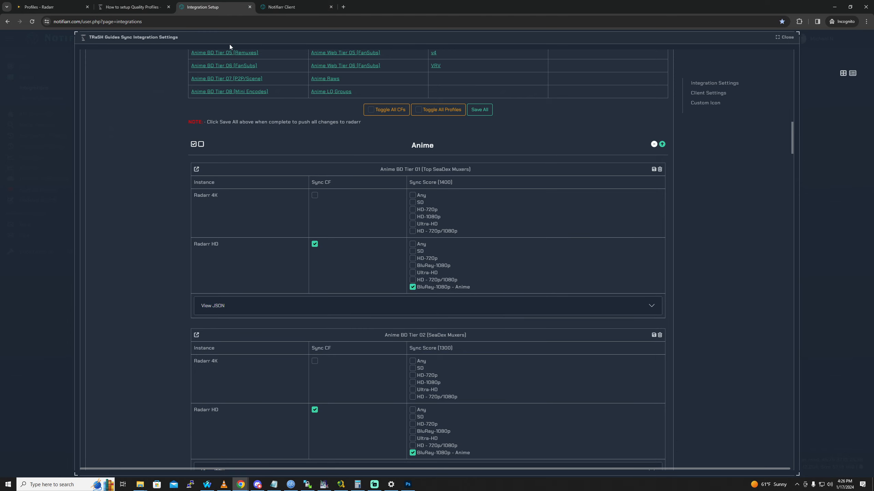
pyautogui.click(282, 7)
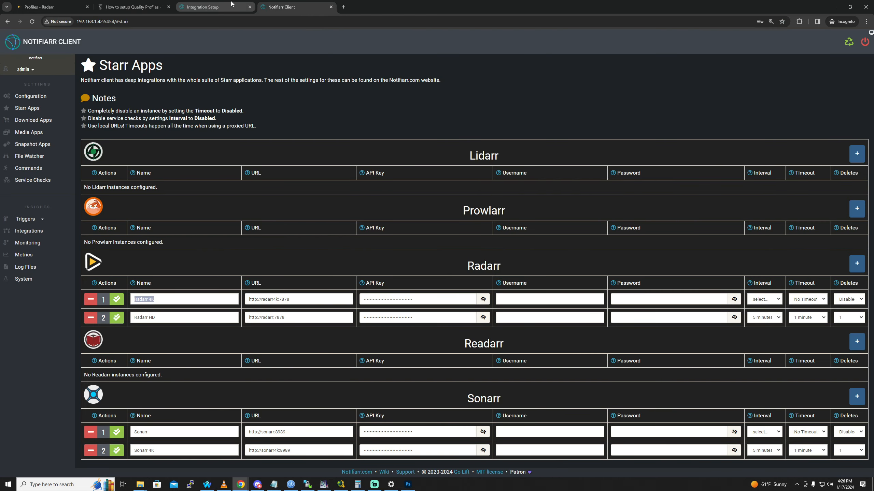
pyautogui.moveTo(113, 80); pyautogui.dragTo(225, 80)
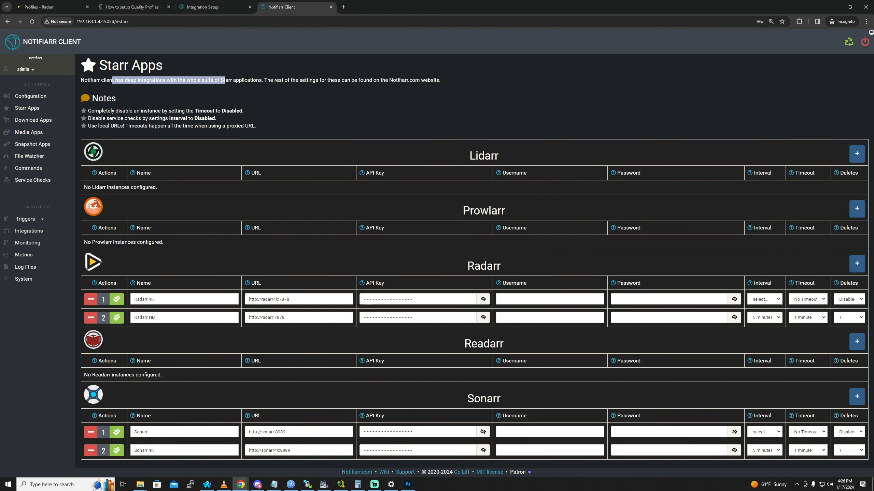
pyautogui.click(247, 77)
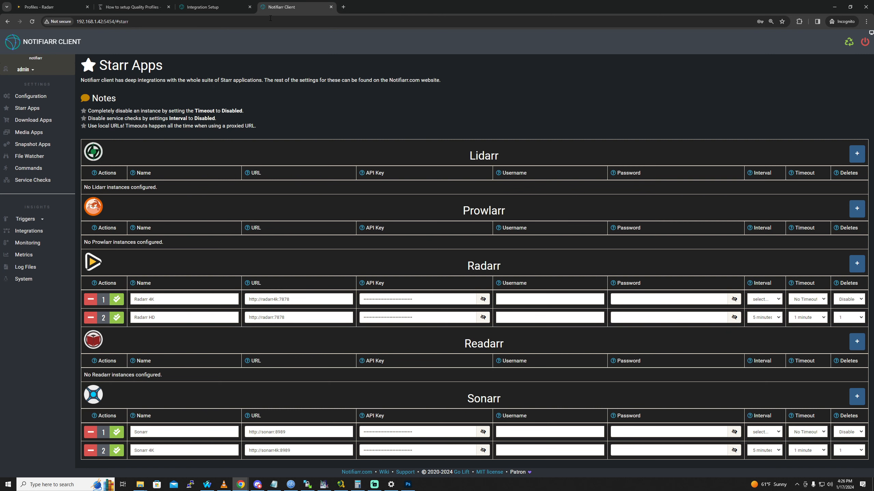
pyautogui.click(229, 4)
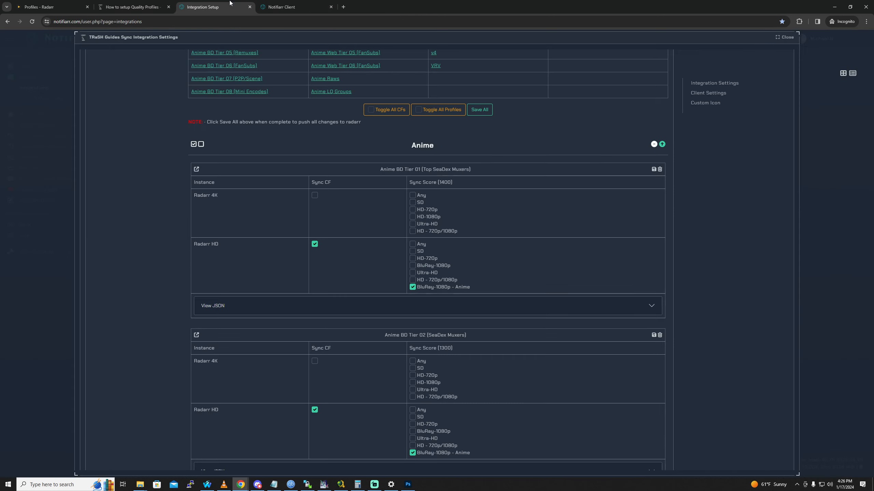
# Reload the Radarr Sync section and look through its custom format tables and groups.
pyautogui.scroll(20, 446, 273)
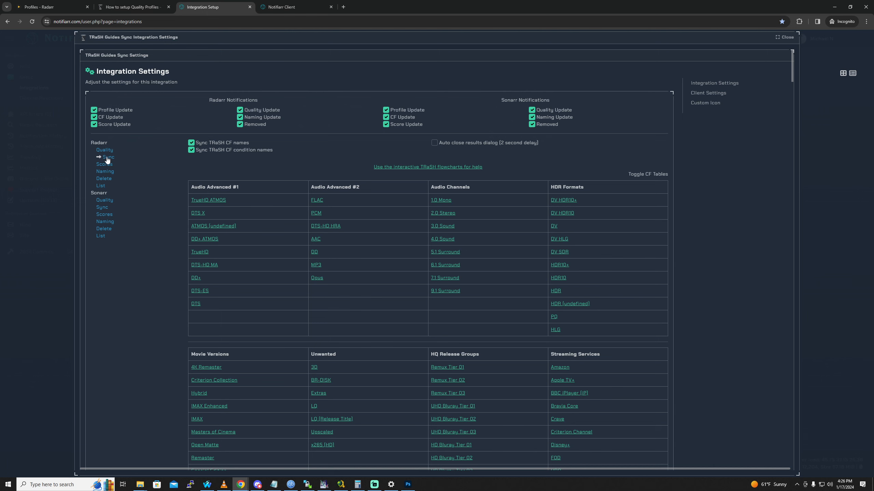
pyautogui.click(107, 158)
pyautogui.scroll(-15, 475, 223)
pyautogui.scroll(-8, 473, 292)
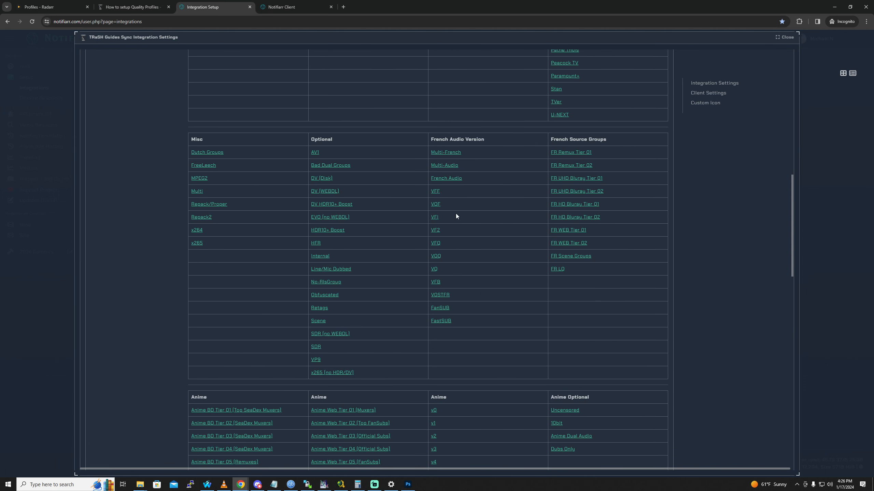
pyautogui.scroll(20, 365, 305)
pyautogui.scroll(-18, 403, 295)
pyautogui.scroll(-5, 629, 318)
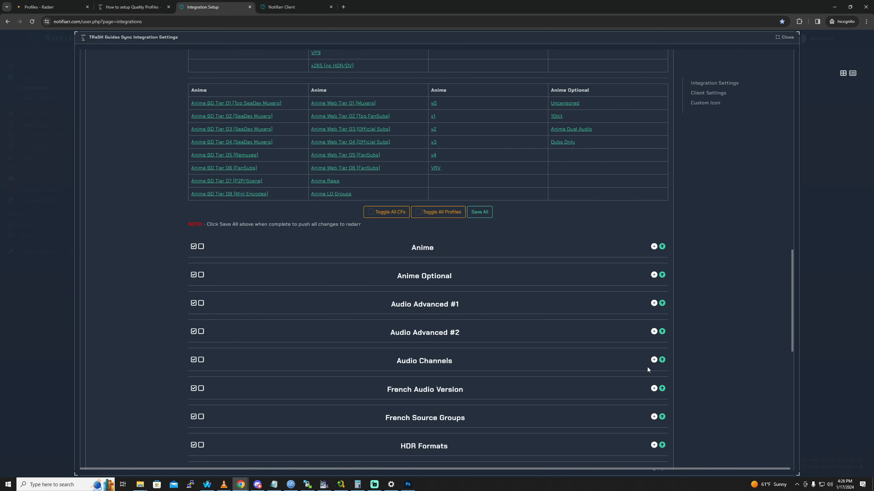
# Expand the Audio Channels, Audio Advanced #2 and Audio Advanced #1 groups and check which profiles each format syncs to.
pyautogui.click(653, 359)
pyautogui.click(654, 332)
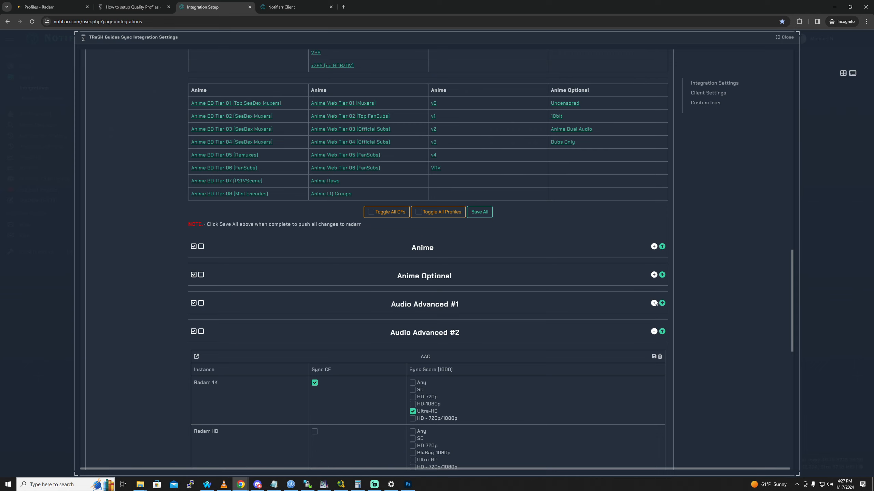
pyautogui.click(654, 303)
pyautogui.scroll(-6, 588, 368)
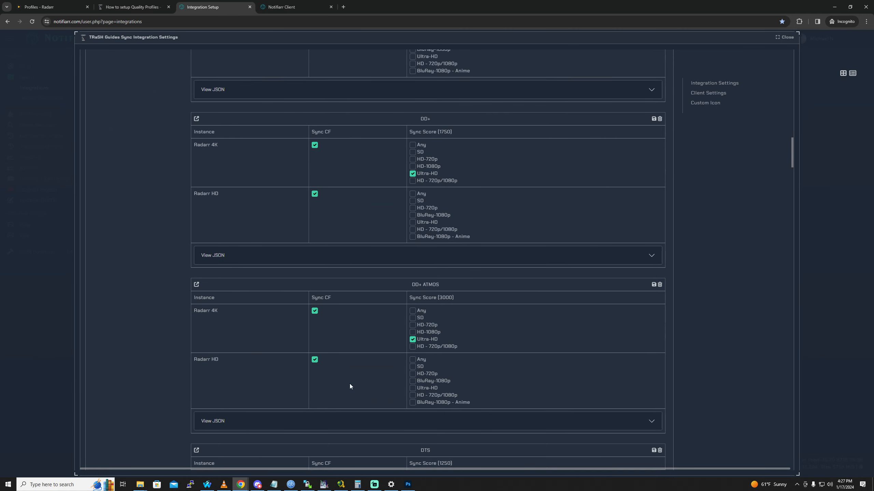
# Review the Radarr custom format index tables, including audio, HDR formats, movie versions, release groups and streaming services.
pyautogui.scroll(20, 442, 338)
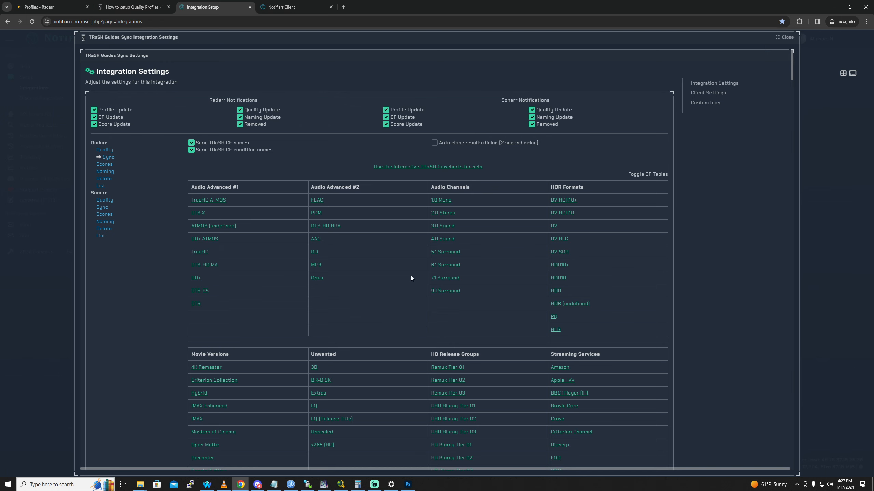
pyautogui.scroll(-3, 414, 281)
pyautogui.scroll(3, 378, 275)
pyautogui.scroll(-20, 328, 326)
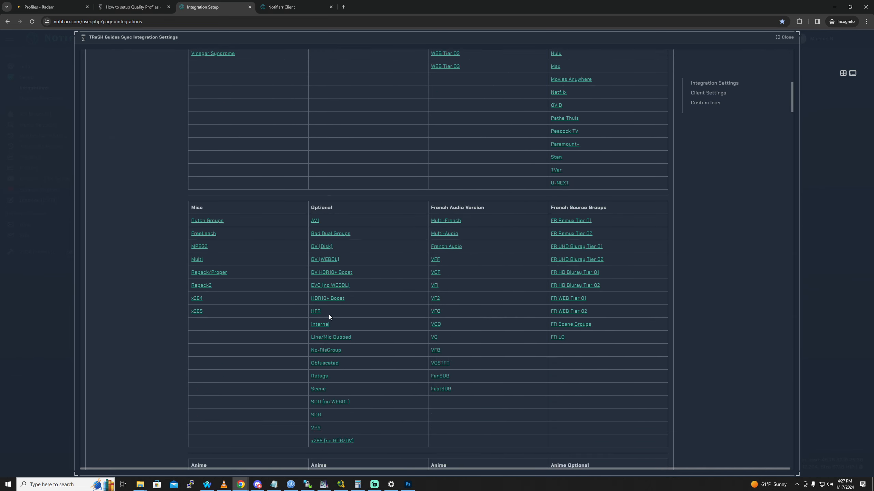
pyautogui.scroll(20, 350, 328)
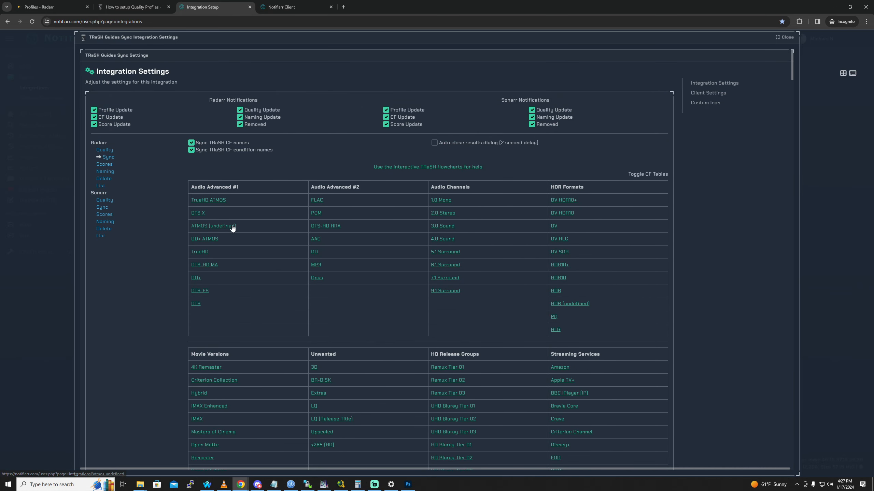
pyautogui.scroll(-4, 384, 372)
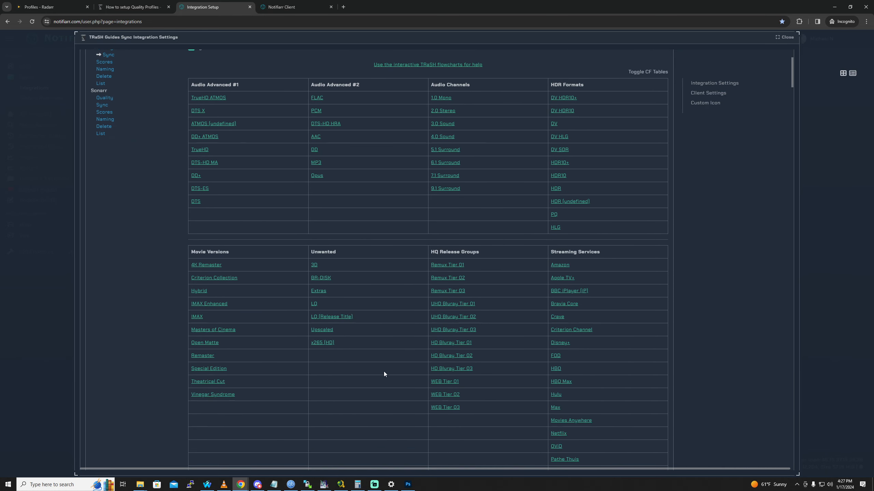
pyautogui.scroll(2, 338, 255)
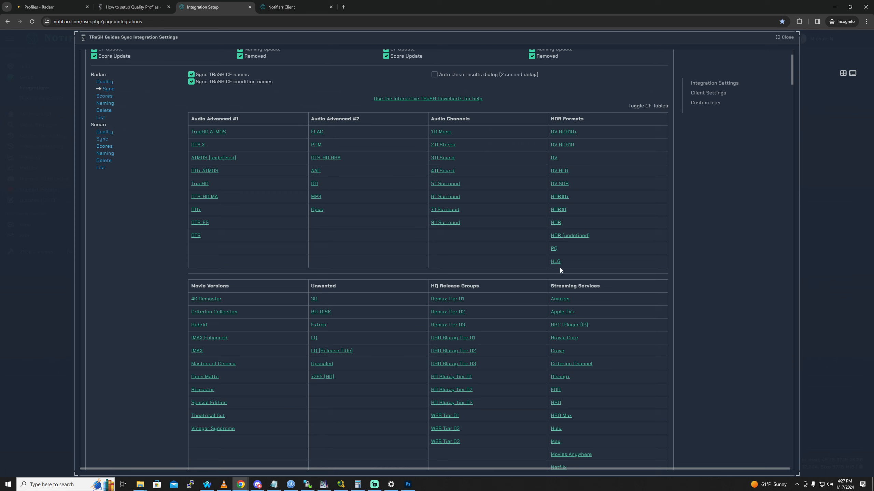
pyautogui.scroll(-2, 416, 293)
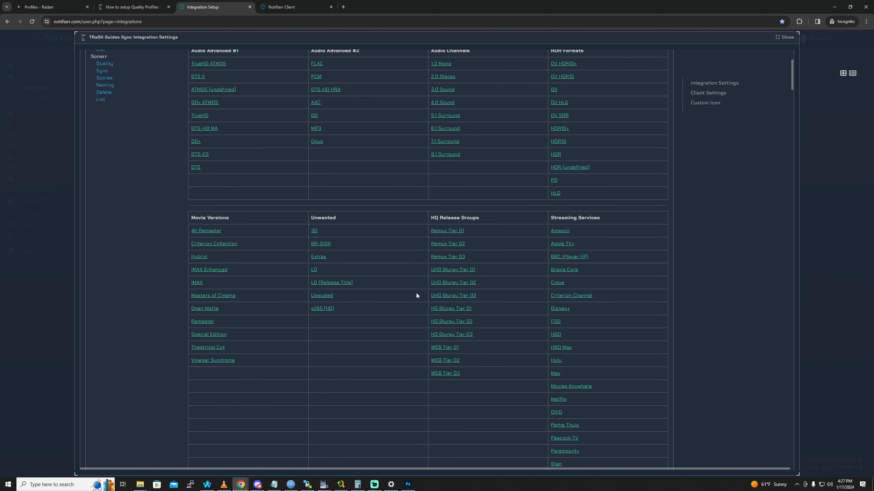
pyautogui.scroll(2, 556, 179)
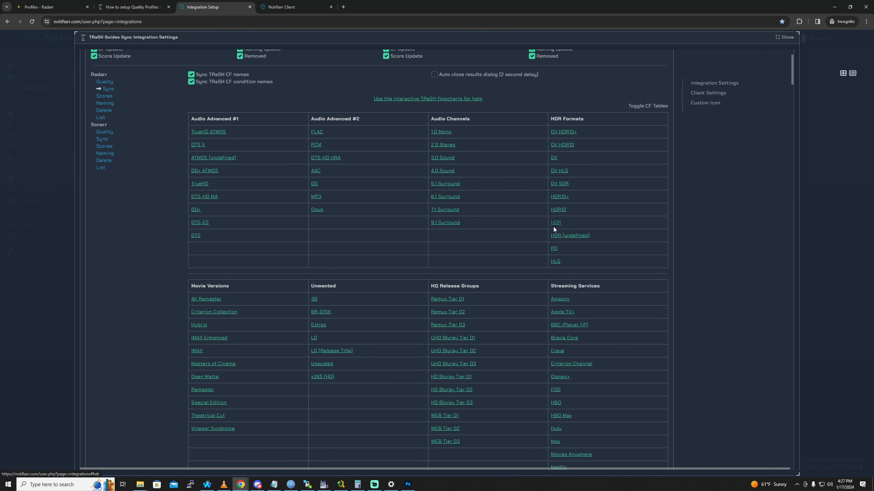
# Go to the DV HDR10+ custom format, open its TRaSH Guides page and read the Collection of Custom Formats introduction.
pyautogui.click(568, 134)
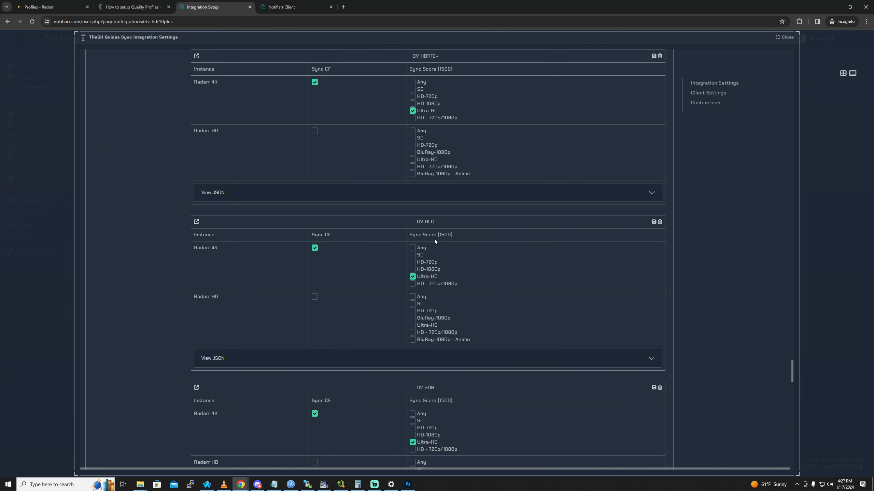
pyautogui.click(196, 57)
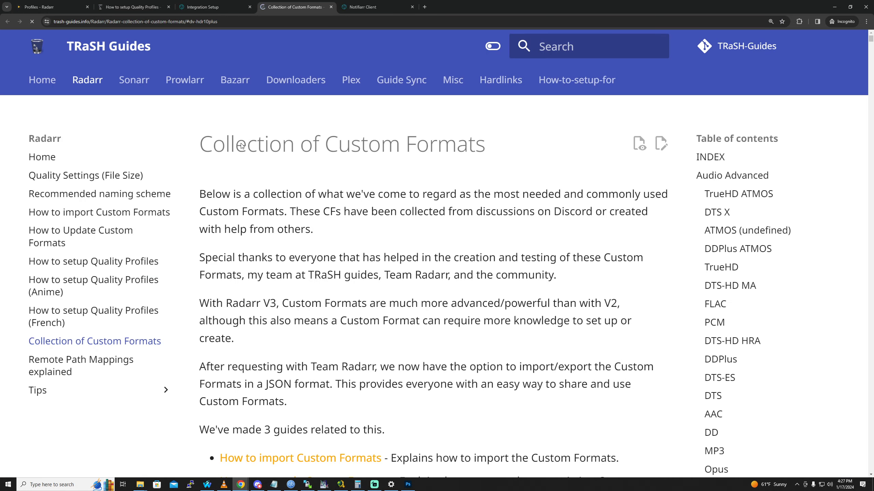
pyautogui.scroll(20, 356, 179)
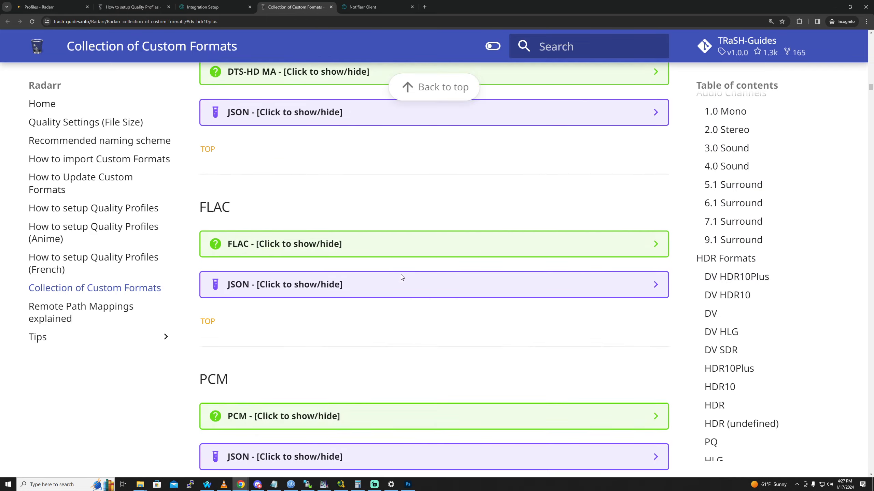
pyautogui.scroll(15, 381, 303)
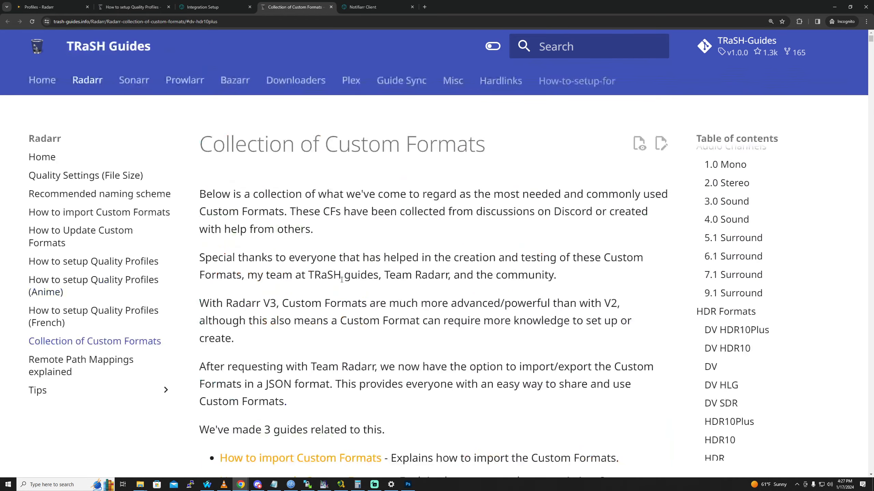
pyautogui.moveTo(206, 136); pyautogui.dragTo(498, 258)
pyautogui.click(299, 196)
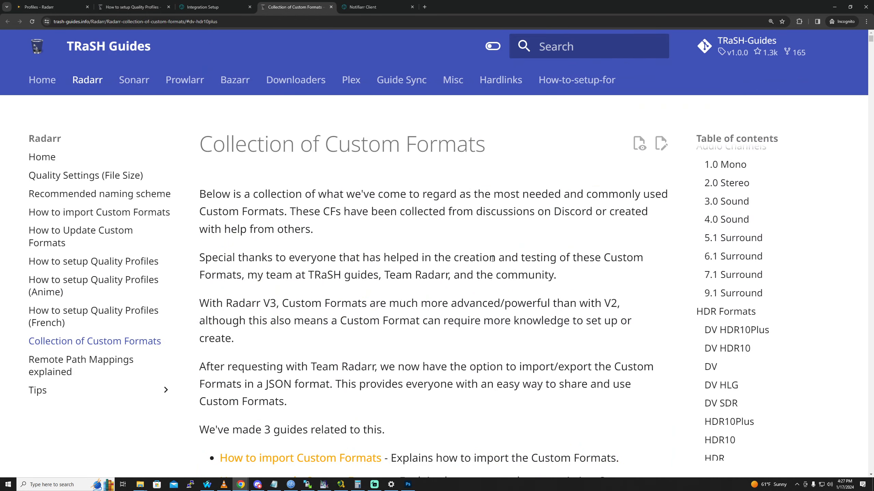
# Read the rest of the Collection of Custom Formats introduction, including the three related guides and the Propers and Repacks tip.
pyautogui.scroll(-2, 299, 196)
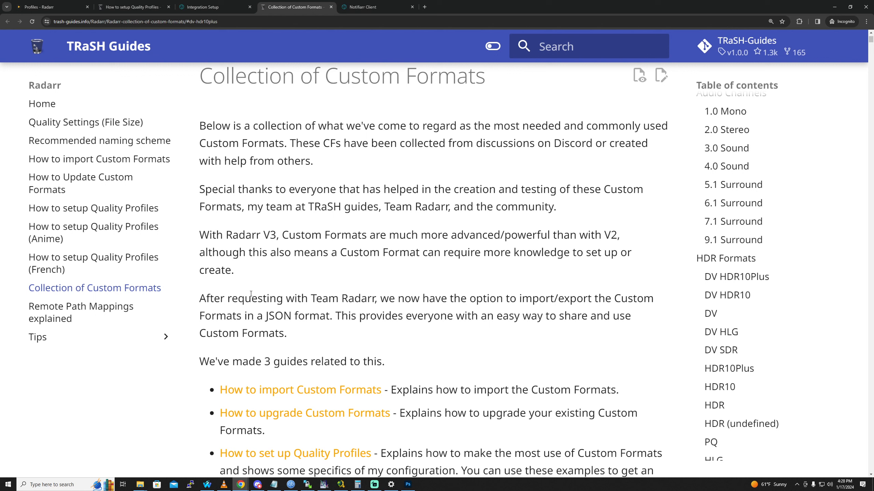
pyautogui.moveTo(251, 293); pyautogui.dragTo(373, 298)
pyautogui.click(542, 296)
pyautogui.moveTo(276, 313); pyautogui.dragTo(357, 316)
pyautogui.click(389, 316)
pyautogui.scroll(-8, 344, 330)
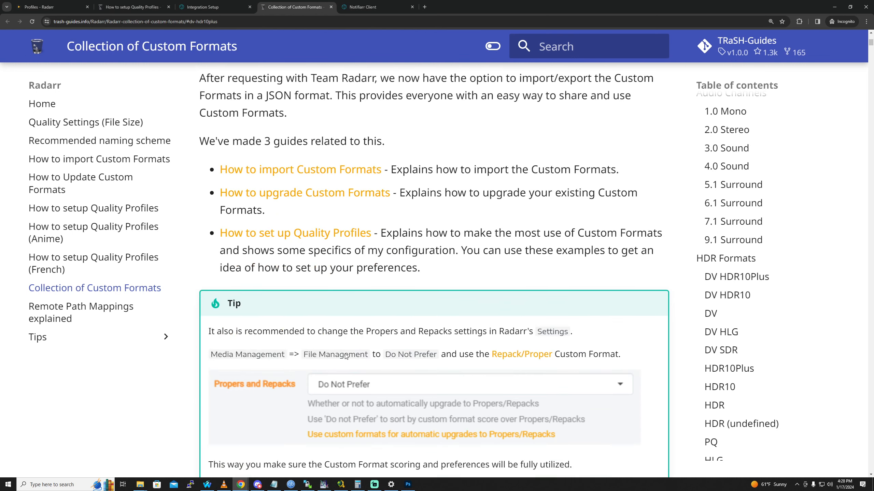
pyautogui.scroll(-2, 296, 340)
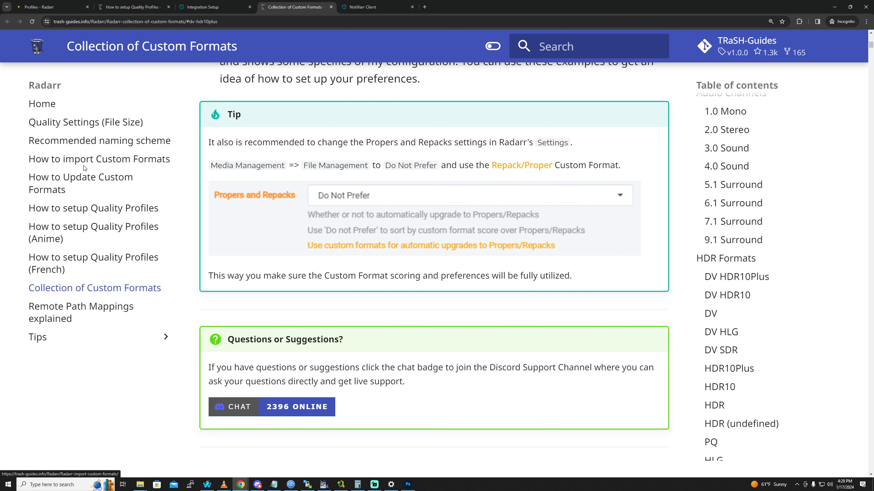
pyautogui.scroll(-7, 442, 362)
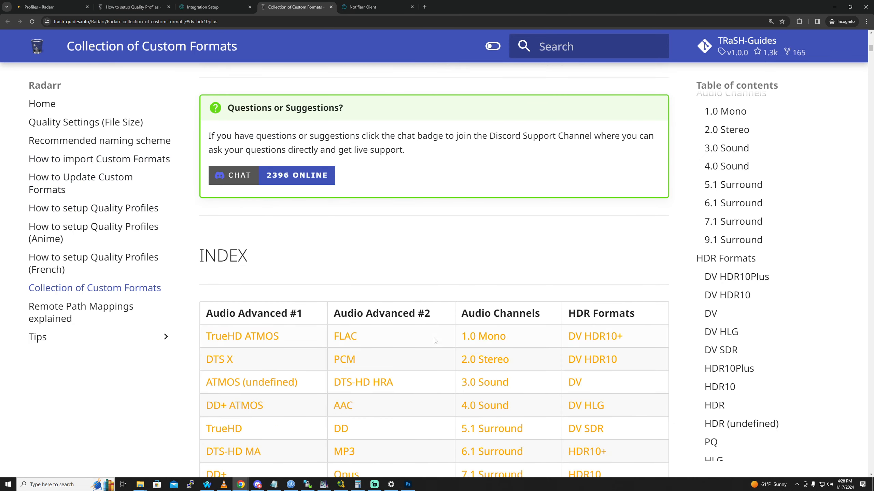
pyautogui.scroll(11, 186, 240)
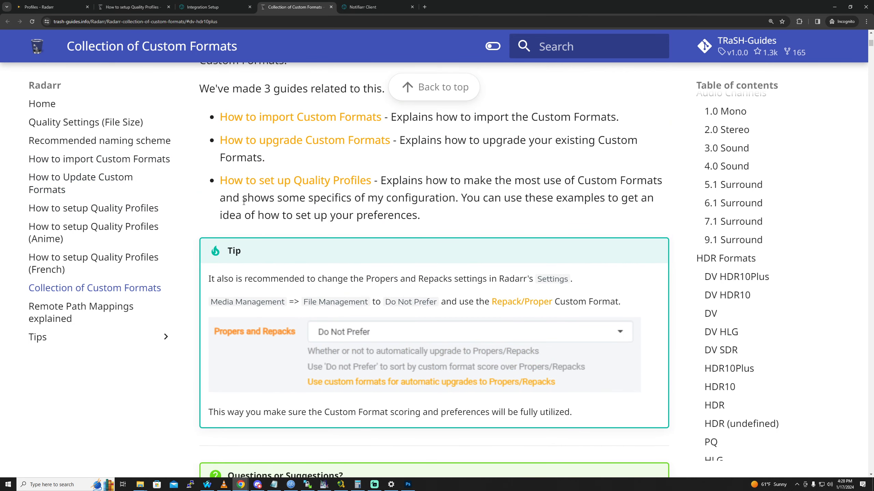
pyautogui.scroll(5, 274, 323)
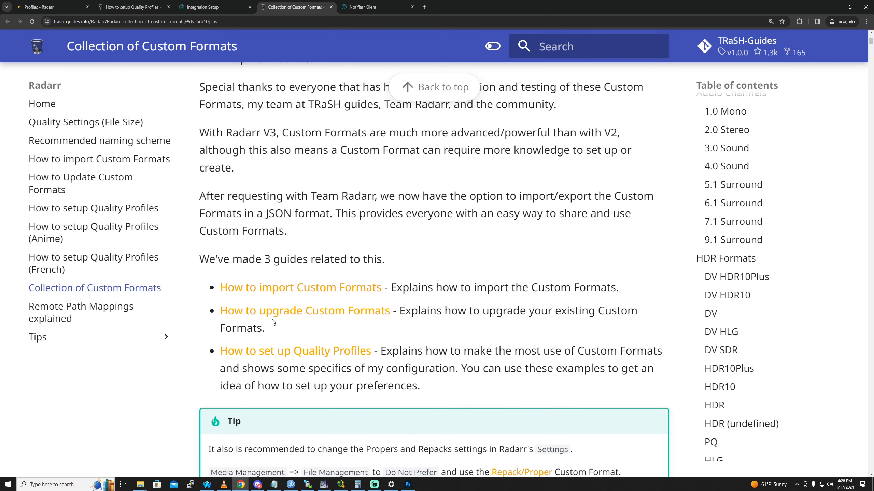
pyautogui.scroll(-6, 273, 323)
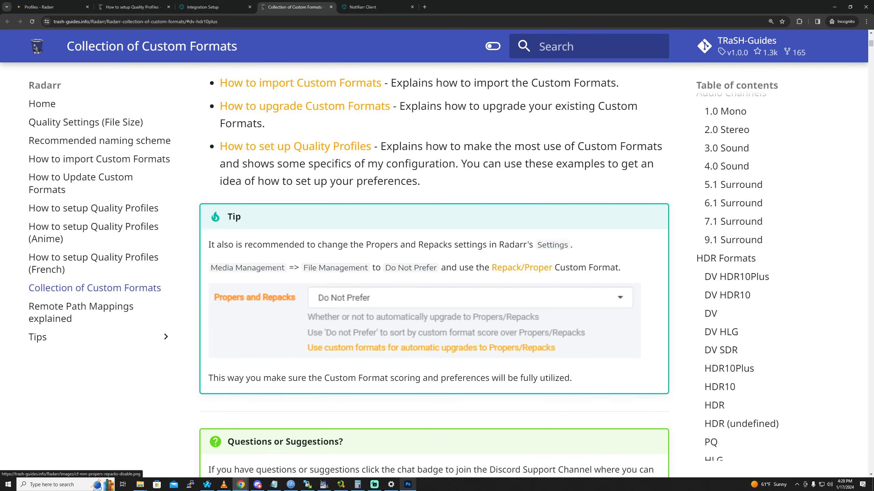
pyautogui.scroll(-10, 372, 238)
# Return to the TRaSH Guides Sync settings and clear the DV format's Sync CF and Ultra-HD score for Radarr 4K.
pyautogui.hotkey('ctrl', 'shift', 'Tab')
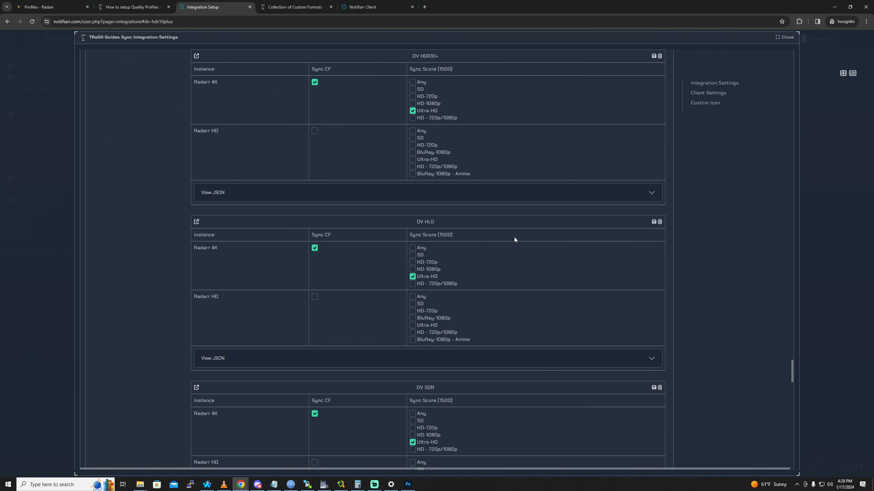
pyautogui.scroll(3, 469, 209)
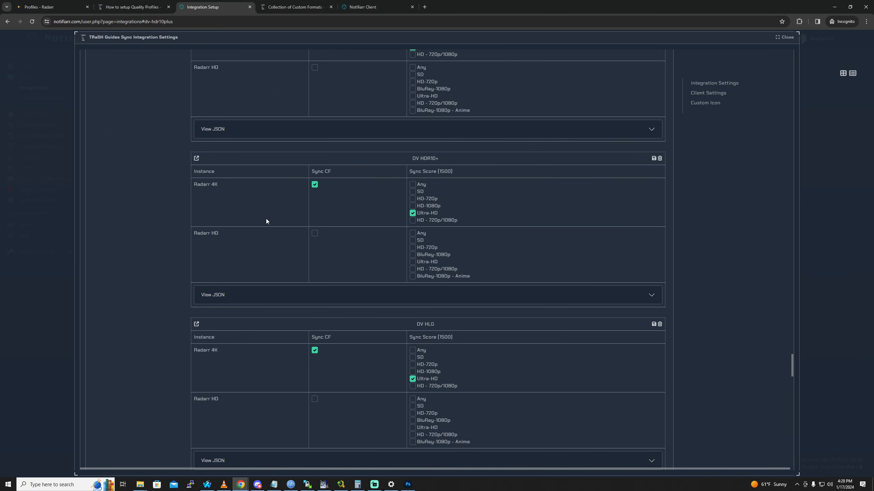
pyautogui.scroll(1, 335, 236)
pyautogui.scroll(6, 335, 236)
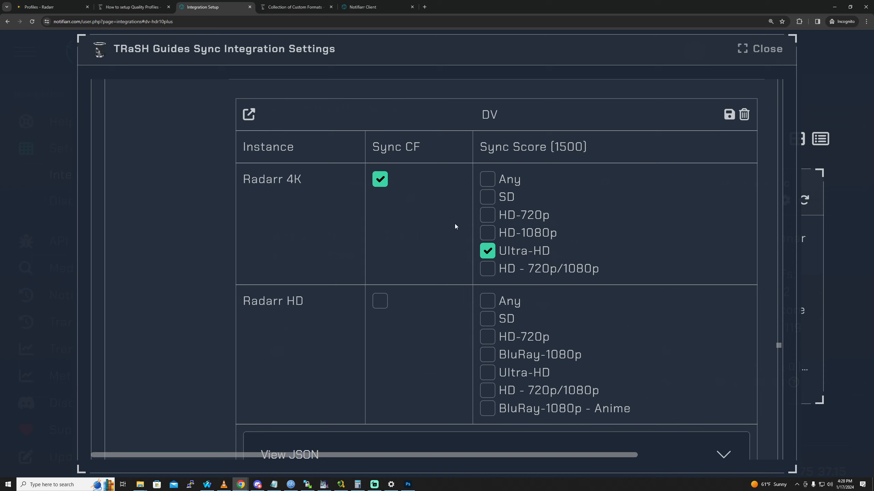
pyautogui.click(381, 180)
pyautogui.click(485, 250)
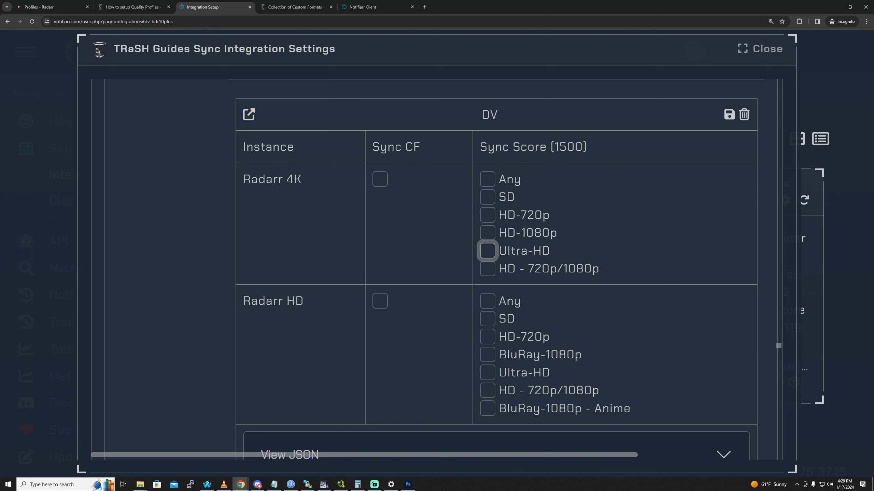
# Look through the guide's custom format index tables for DV under HDR Formats and open its section.
pyautogui.click(495, 113)
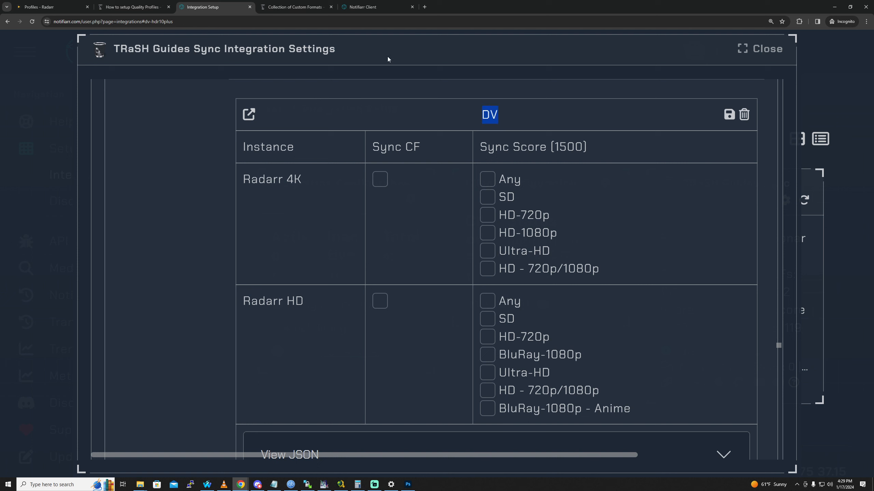
pyautogui.click(291, 7)
pyautogui.scroll(-6, 365, 344)
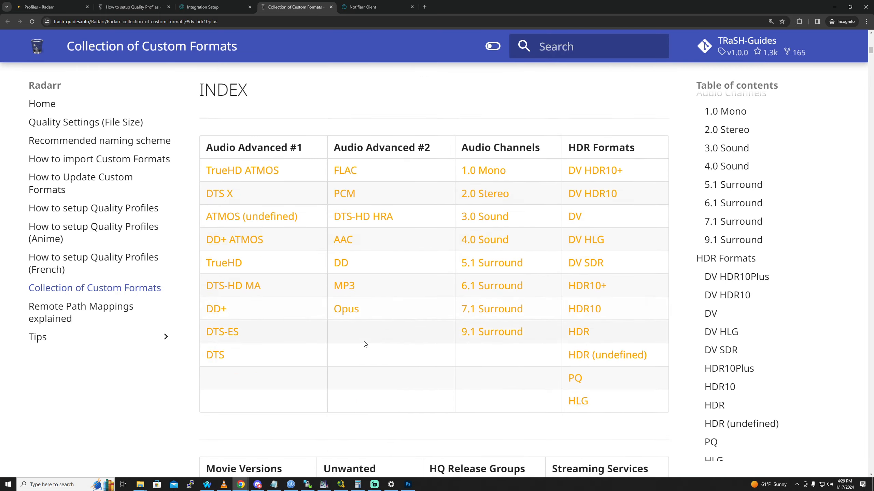
pyautogui.scroll(-8, 365, 344)
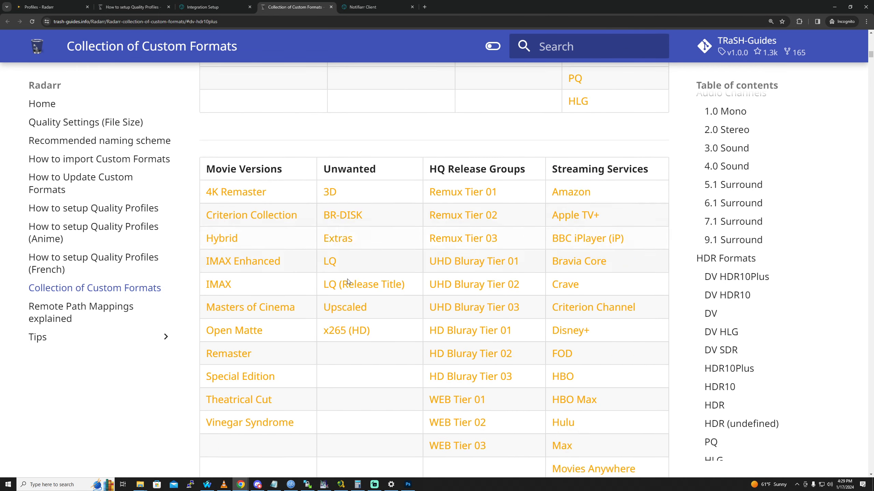
pyautogui.scroll(-11, 348, 281)
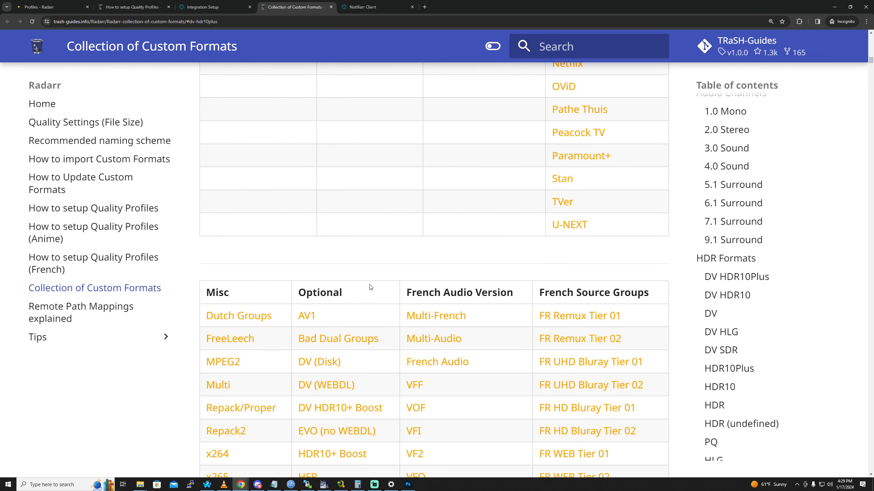
pyautogui.scroll(-17, 369, 287)
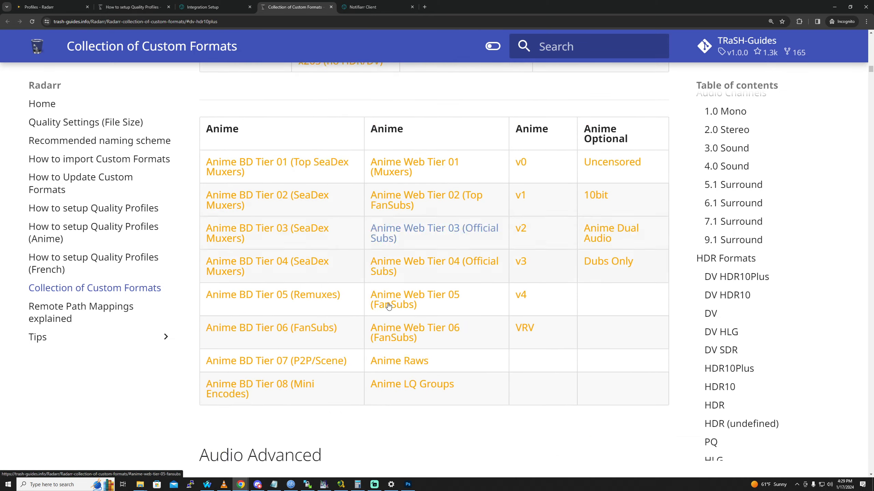
pyautogui.scroll(-6, 388, 306)
pyautogui.scroll(20, 390, 308)
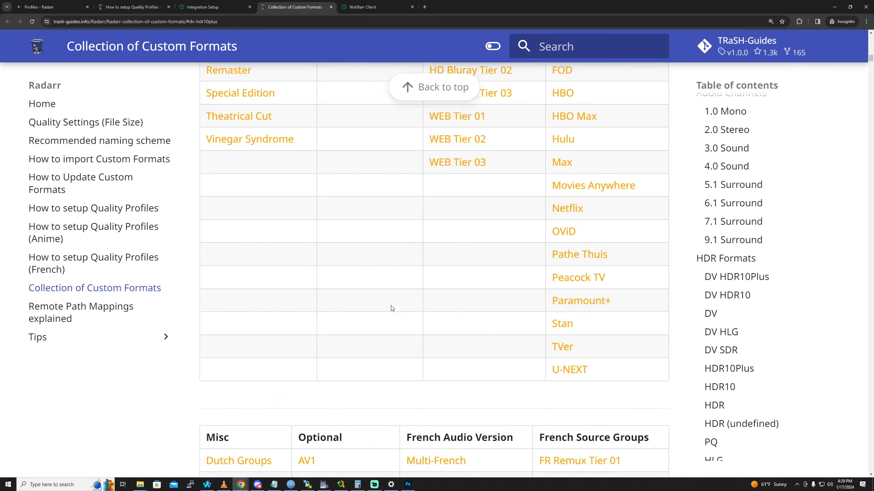
pyautogui.scroll(16, 392, 308)
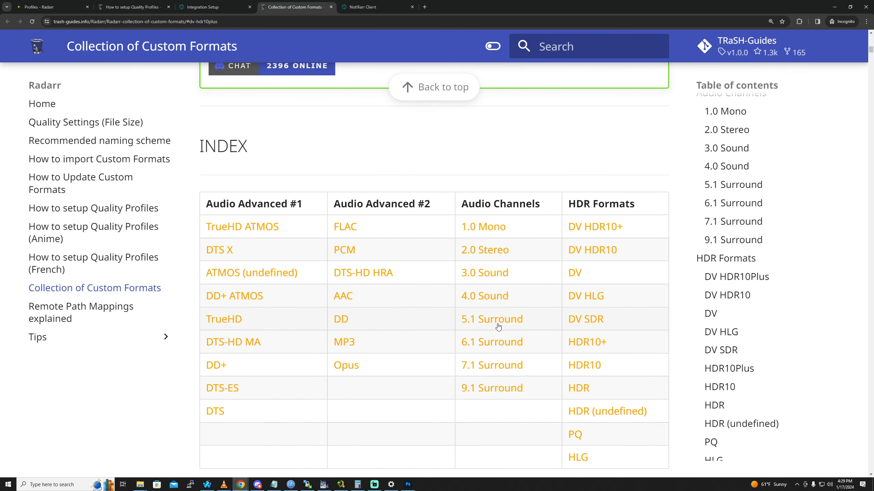
pyautogui.click(576, 274)
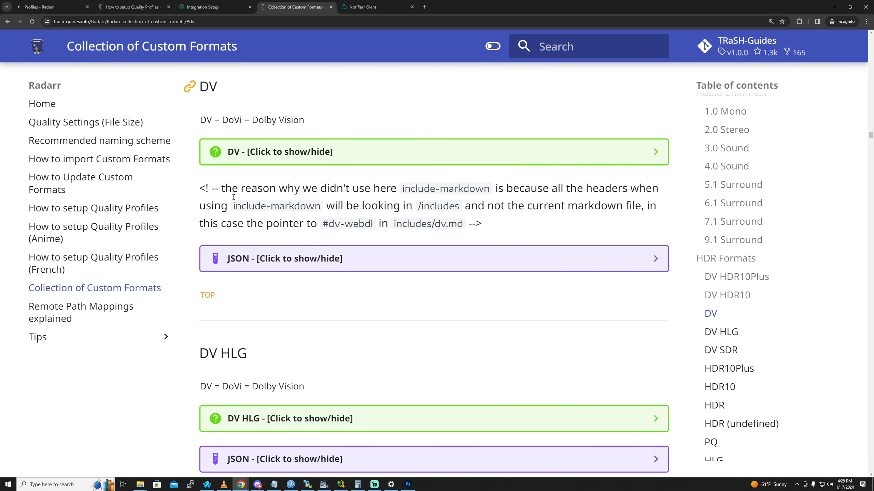
# Expand the explanation and the JSON definition of the DV custom format.
pyautogui.moveTo(294, 188); pyautogui.dragTo(416, 233)
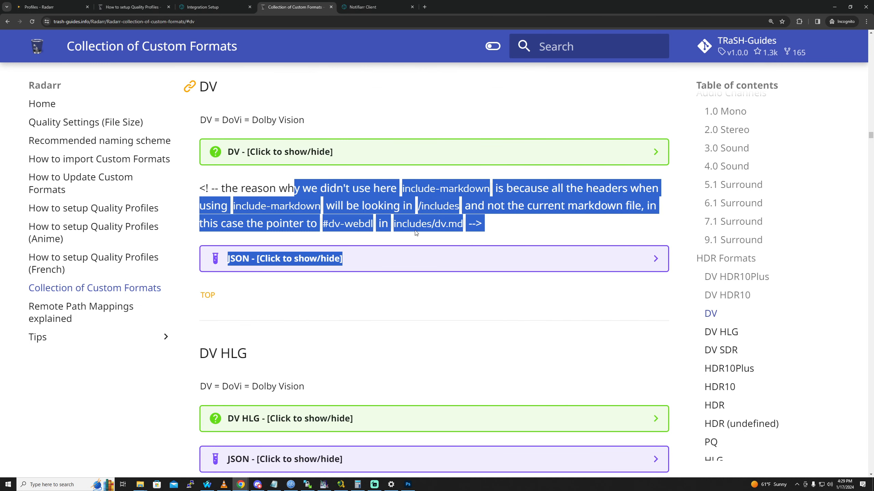
pyautogui.click(364, 145)
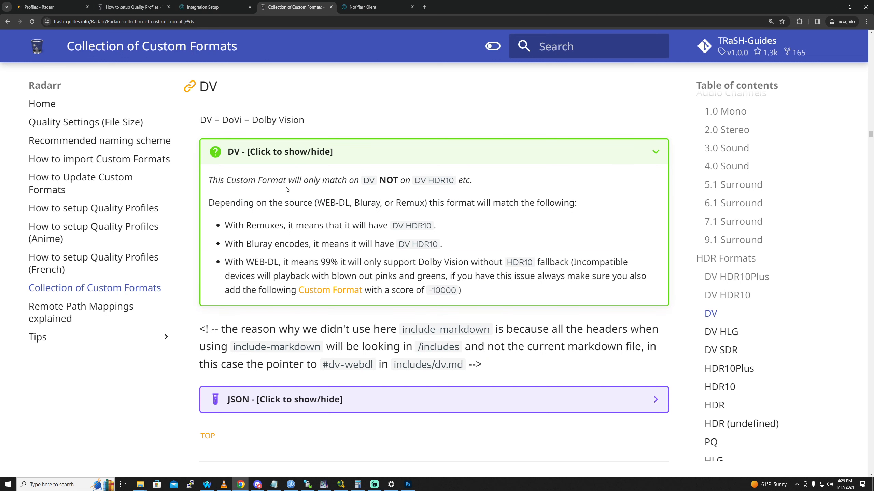
pyautogui.click(247, 396)
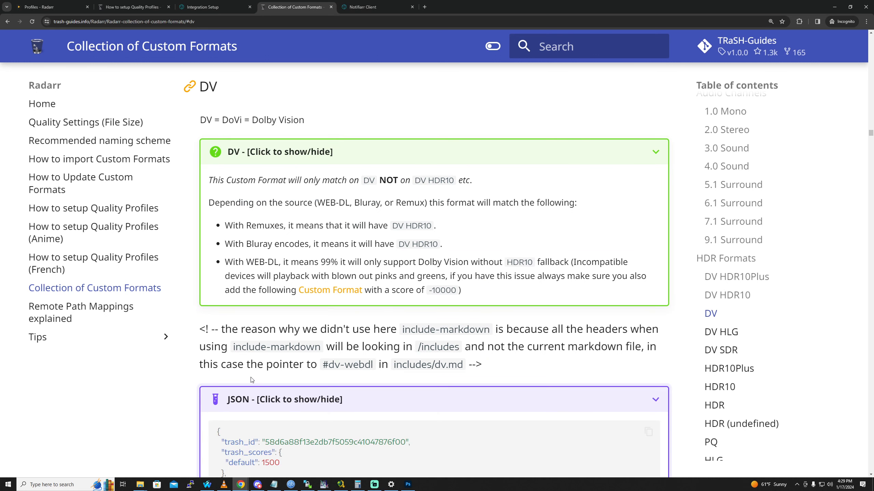
# Examine the DV JSON, including its specifications, the Not DV HDR10, HLG and SDR conditions, and the default score.
pyautogui.scroll(-8, 290, 337)
pyautogui.moveTo(262, 175); pyautogui.dragTo(237, 362)
pyautogui.scroll(-2, 344, 310)
pyautogui.click(261, 253)
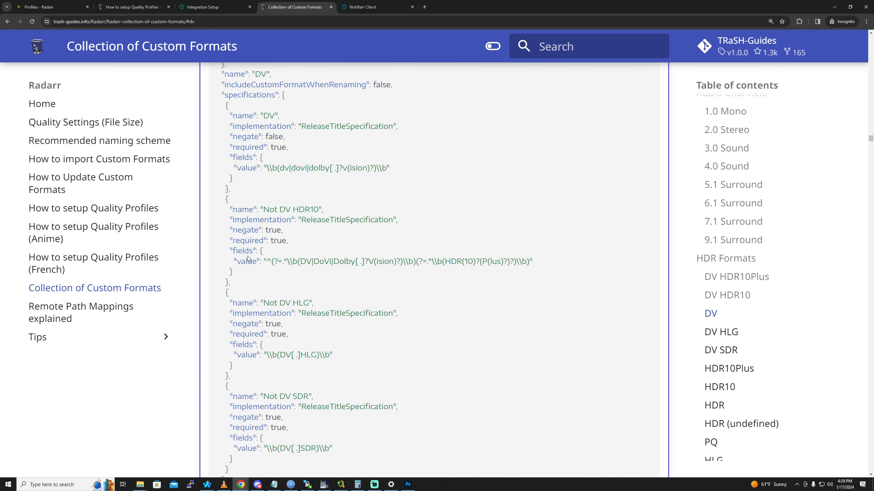
pyautogui.moveTo(249, 255); pyautogui.dragTo(534, 271)
pyautogui.click(538, 277)
pyautogui.scroll(-1, 328, 348)
pyautogui.scroll(-3, 328, 348)
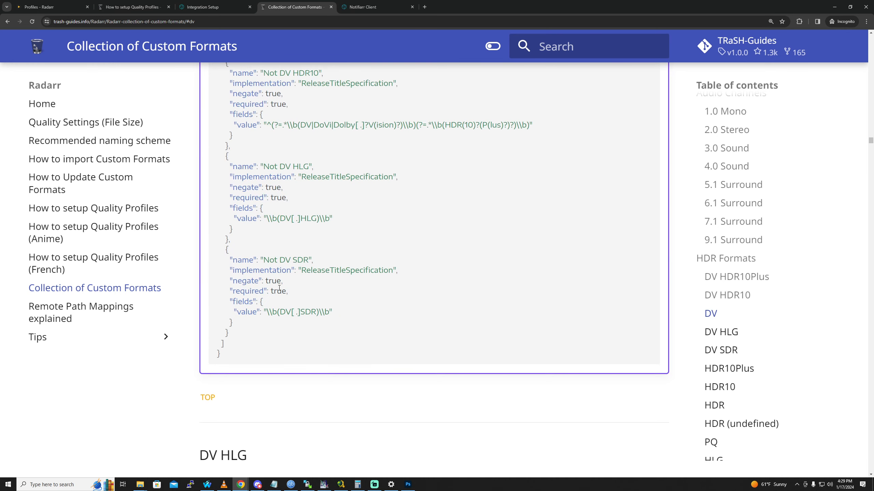
pyautogui.moveTo(318, 287); pyautogui.dragTo(233, 190)
pyautogui.scroll(7, 341, 260)
pyautogui.click(301, 224)
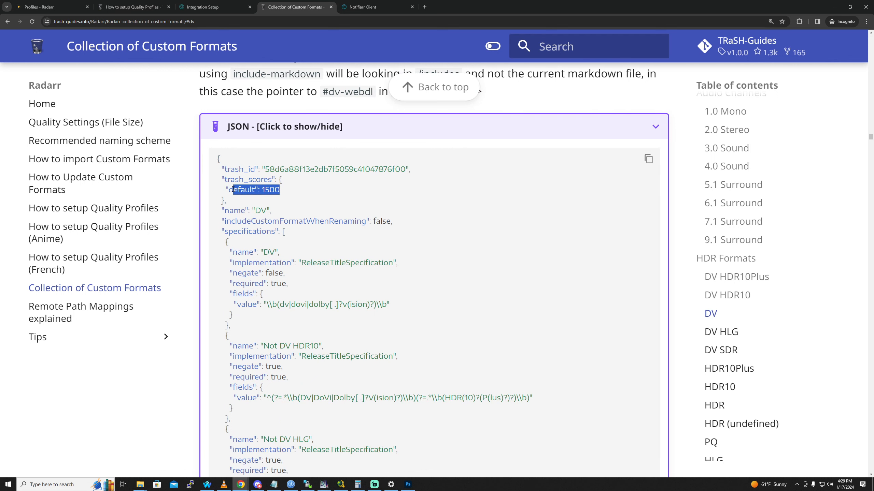
# Return to the sync settings, review DV's Sync Score and Sync CF columns, and enable its Sync CF for Radarr 4K.
pyautogui.click(235, 4)
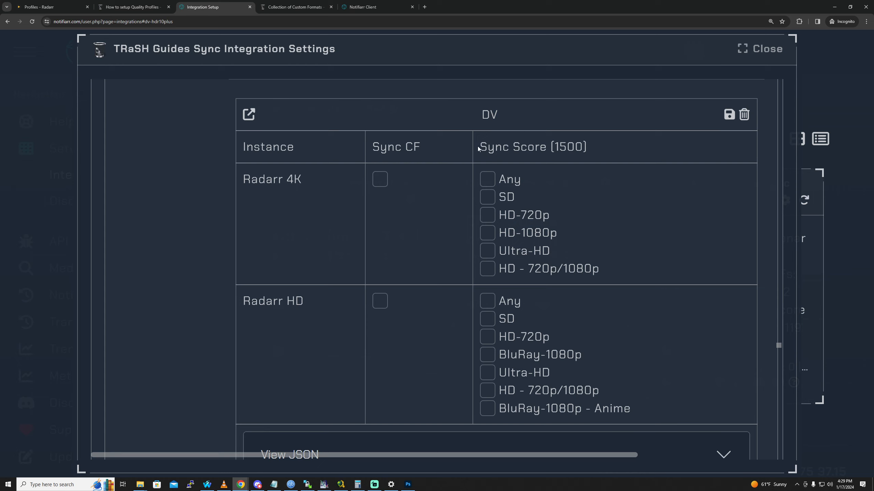
pyautogui.moveTo(478, 148); pyautogui.dragTo(567, 154)
pyautogui.click(577, 175)
pyautogui.moveTo(375, 147); pyautogui.dragTo(435, 145)
pyautogui.click(428, 203)
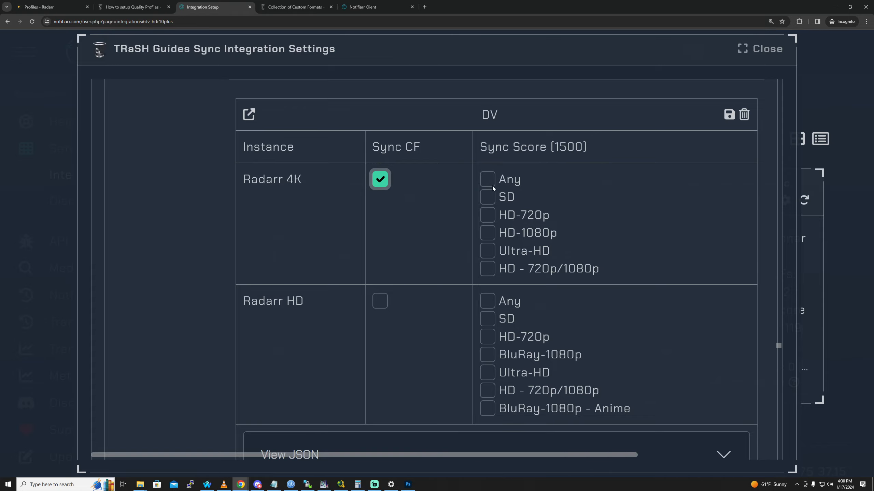
# Go to DV HDR10 and enable score sync for Radarr 4K's Any, SD, HD-720p, HD-1080p and HD - 720p/1080p profiles as well.
pyautogui.scroll(20, 492, 186)
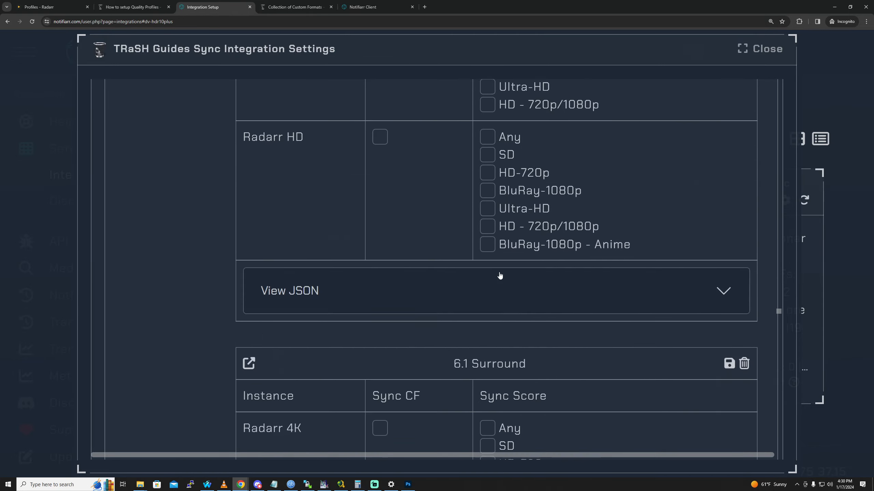
pyautogui.scroll(-15, 500, 276)
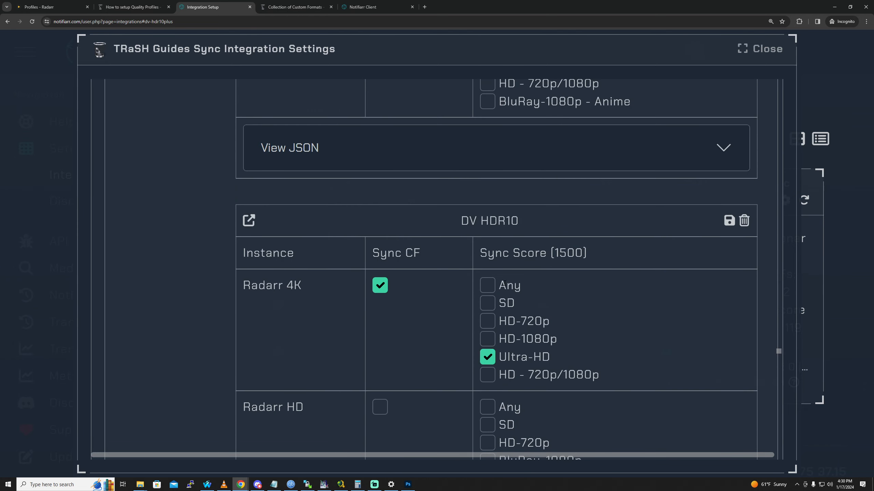
pyautogui.scroll(3, 505, 284)
pyautogui.scroll(-3, 501, 291)
pyautogui.scroll(-3, 493, 288)
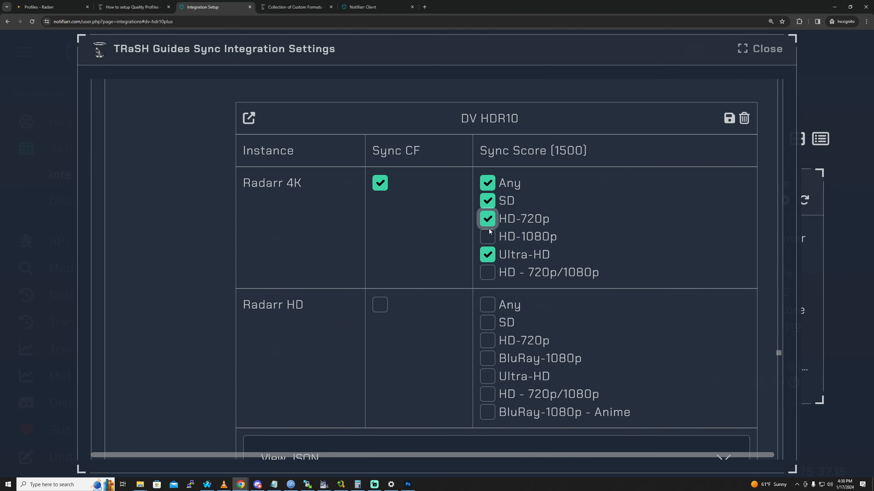
pyautogui.click(489, 237)
pyautogui.click(488, 272)
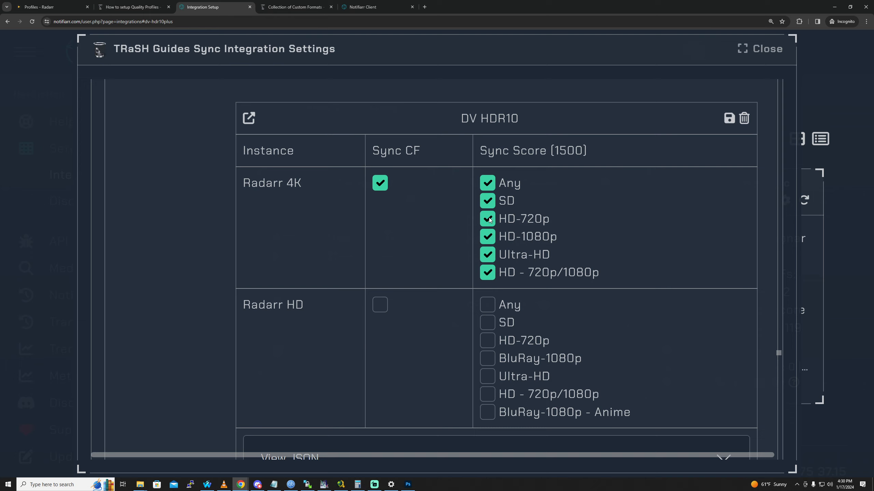
# Clear every Radarr 4K profile's score sync and the Sync CF option in the DV HDR10 custom format.
pyautogui.click(483, 186)
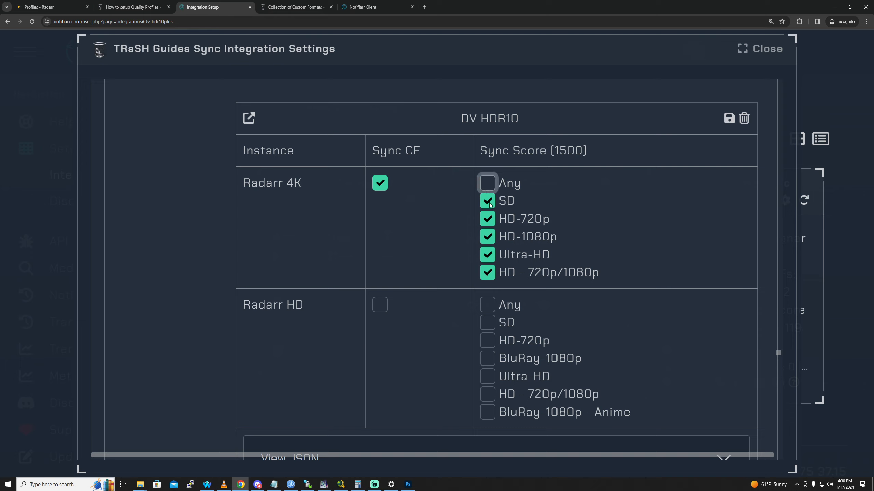
pyautogui.click(489, 202)
pyautogui.click(488, 219)
pyautogui.click(489, 255)
pyautogui.click(492, 276)
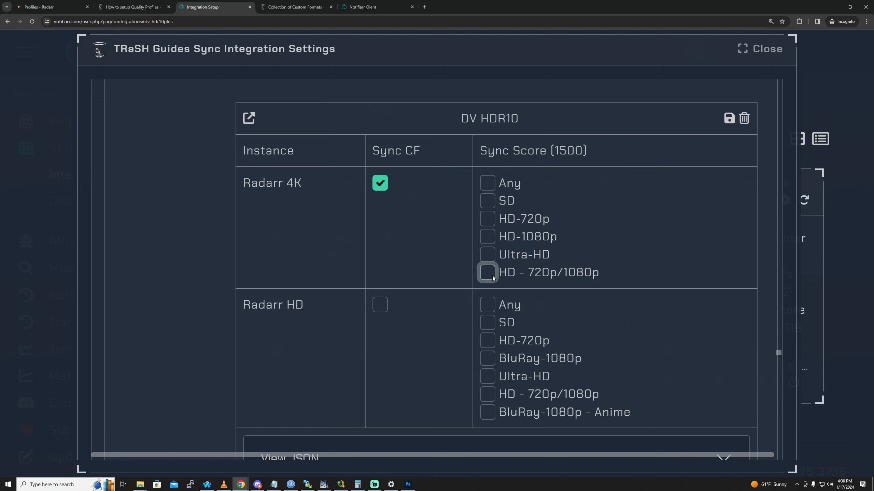
pyautogui.click(380, 183)
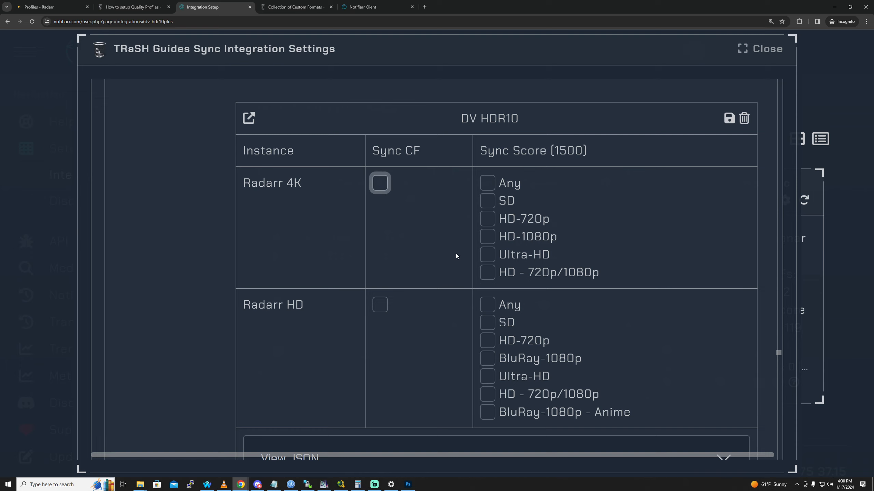
pyautogui.moveTo(525, 118); pyautogui.dragTo(456, 117)
pyautogui.scroll(20, 493, 181)
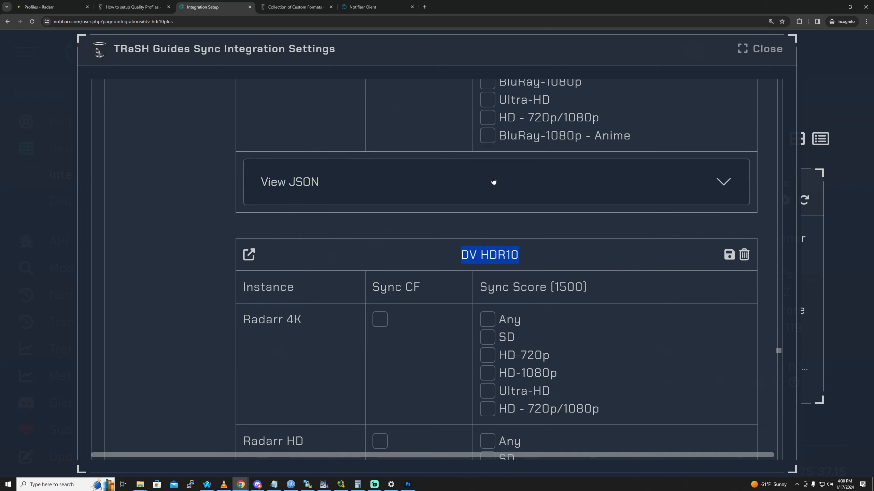
# Go to the DV custom format under HDR Formats and enable its Sync CF option for Radarr 4K.
pyautogui.scroll(-10, 458, 320)
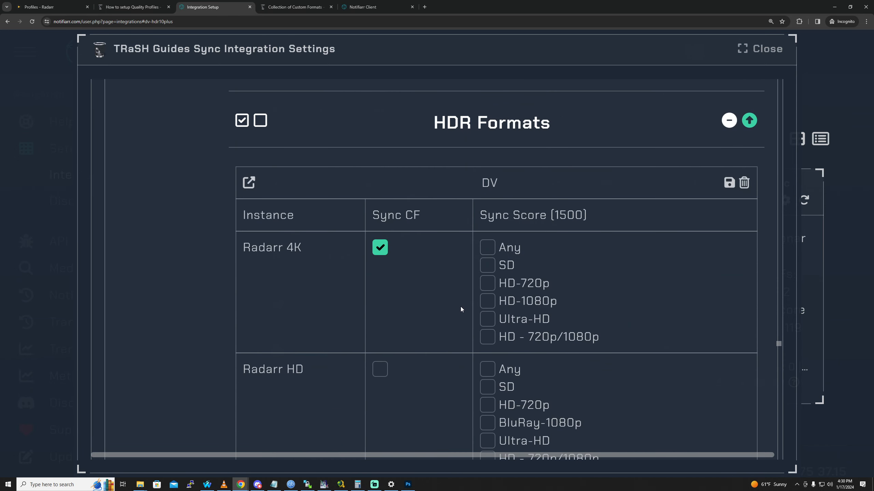
pyautogui.moveTo(495, 155); pyautogui.dragTo(449, 153)
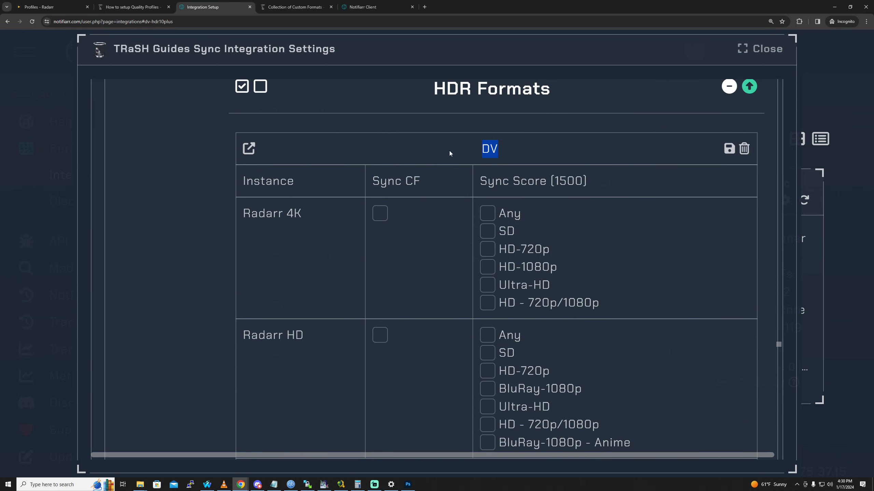
pyautogui.click(460, 151)
pyautogui.click(377, 218)
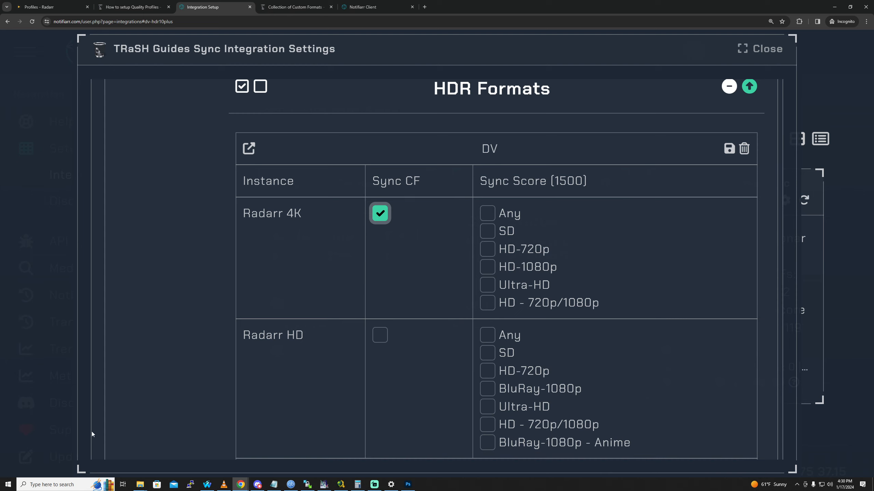
# Review the Sync CF column and the Radarr 4K instance row in the DV custom format.
pyautogui.moveTo(375, 187); pyautogui.dragTo(434, 182)
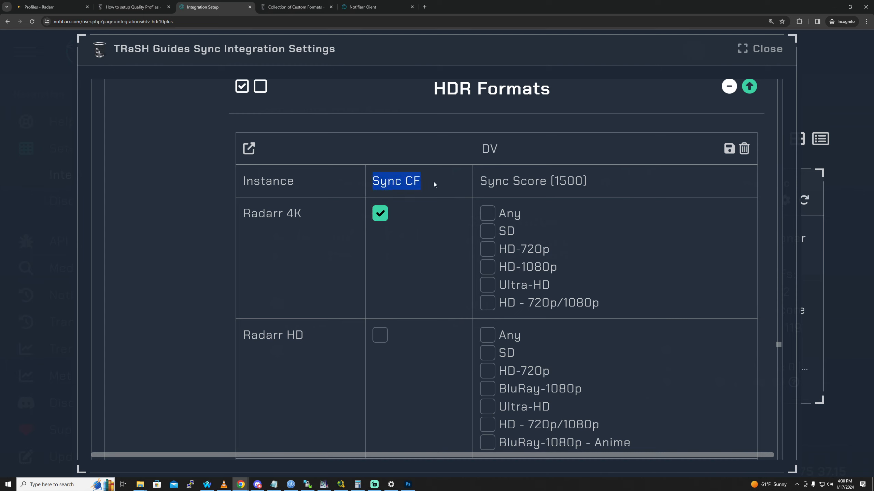
pyautogui.click(434, 182)
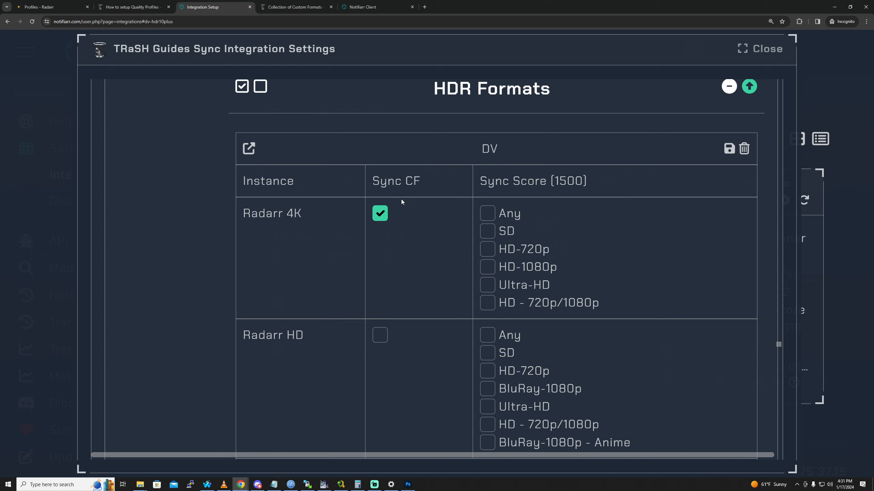
pyautogui.moveTo(417, 200); pyautogui.dragTo(418, 204)
pyautogui.click(422, 186)
pyautogui.moveTo(302, 217); pyautogui.dragTo(240, 213)
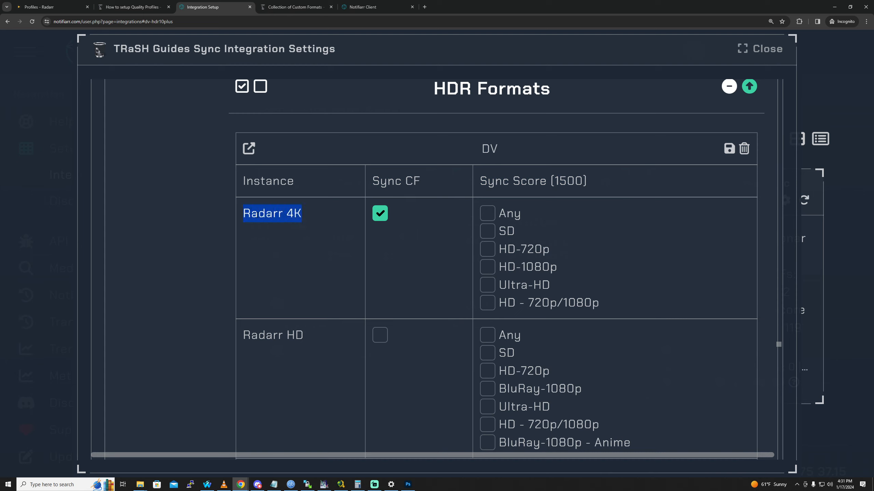
pyautogui.click(433, 234)
pyautogui.doubleClick(379, 187)
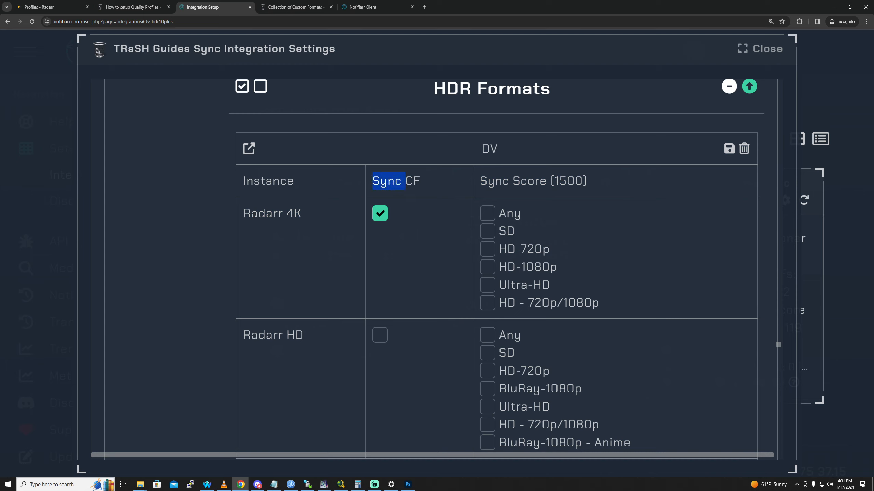
pyautogui.click(528, 163)
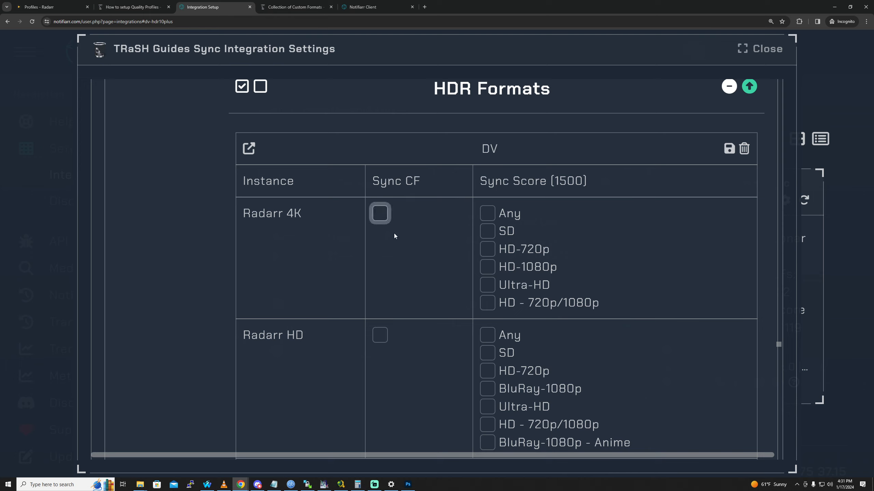
# Re-enable DV's Sync CF for Radarr 4K and check which instance and column the option belongs to.
pyautogui.click(381, 213)
pyautogui.moveTo(305, 210); pyautogui.dragTo(243, 216)
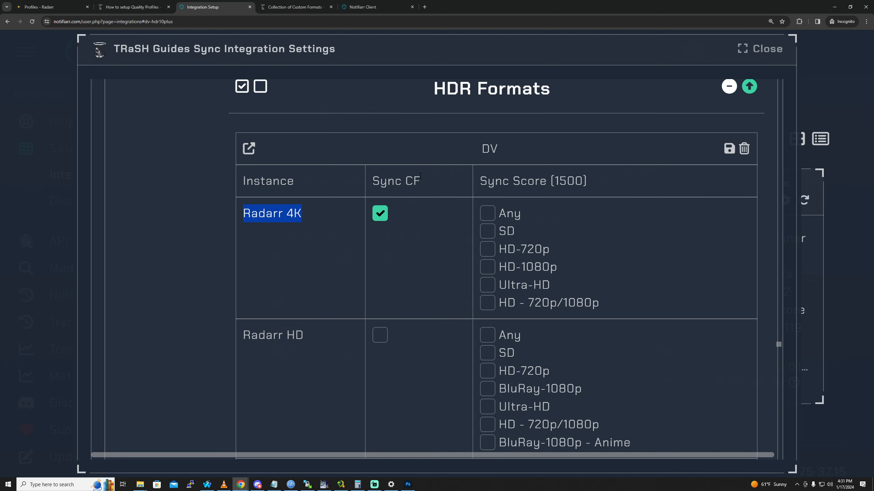
pyautogui.moveTo(378, 178); pyautogui.dragTo(424, 180)
pyautogui.click(345, 109)
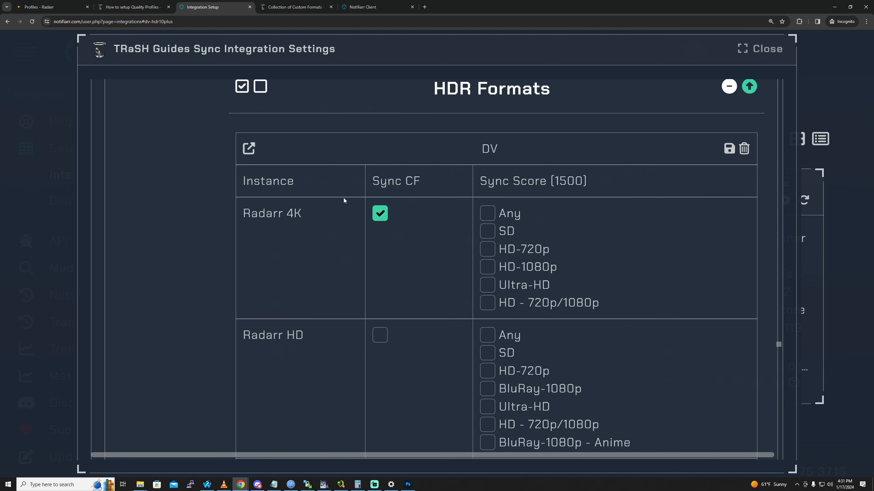
# Switch to Radarr, go to the Custom Formats settings and open the DV custom format to examine its conditions.
pyautogui.click(68, 4)
pyautogui.click(56, 174)
pyautogui.click(56, 175)
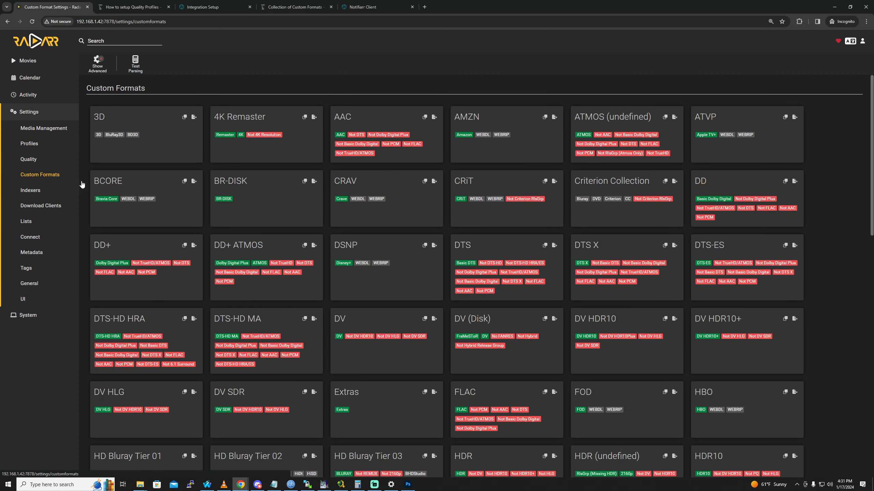
pyautogui.scroll(-2, 508, 281)
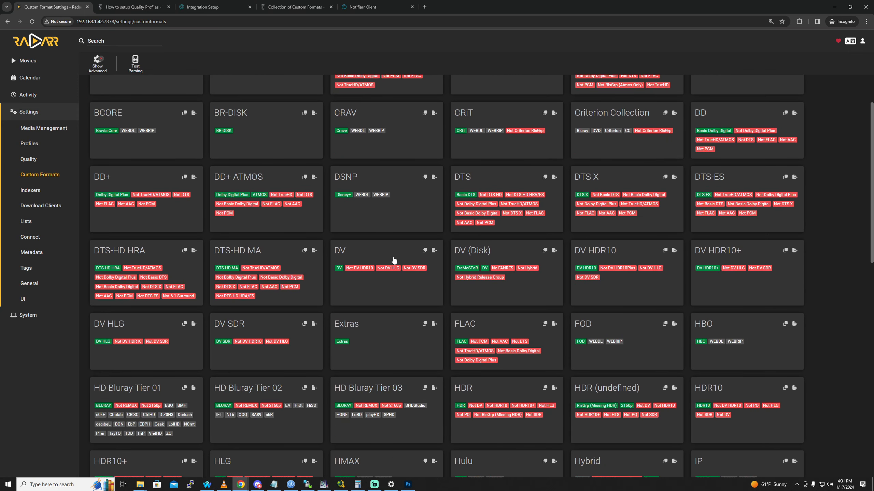
pyautogui.click(383, 253)
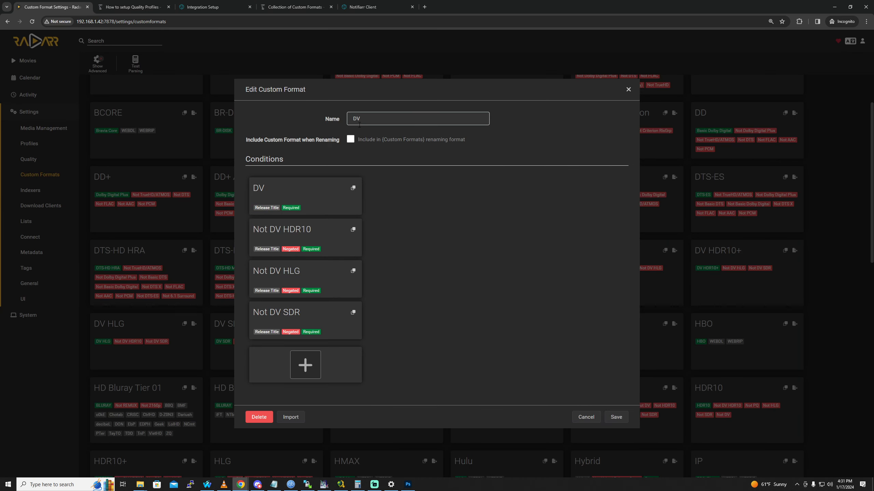
pyautogui.click(363, 7)
# Return to Notifiarr's sync settings, clear DV's Sync CF for Radarr 4K, and compare its Sync CF and Sync Score columns.
pyautogui.click(203, 7)
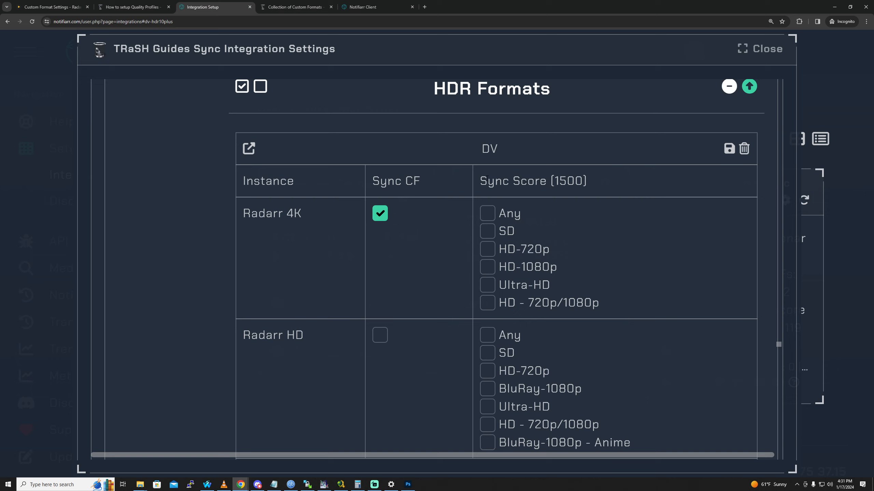
pyautogui.moveTo(487, 178); pyautogui.dragTo(640, 295)
pyautogui.click(600, 305)
pyautogui.moveTo(422, 180); pyautogui.dragTo(373, 182)
pyautogui.moveTo(481, 181); pyautogui.dragTo(610, 195)
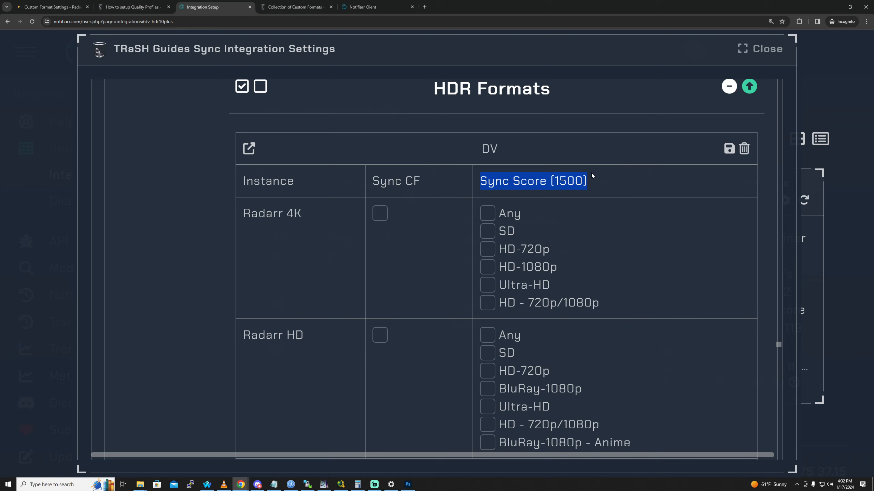
pyautogui.click(315, 139)
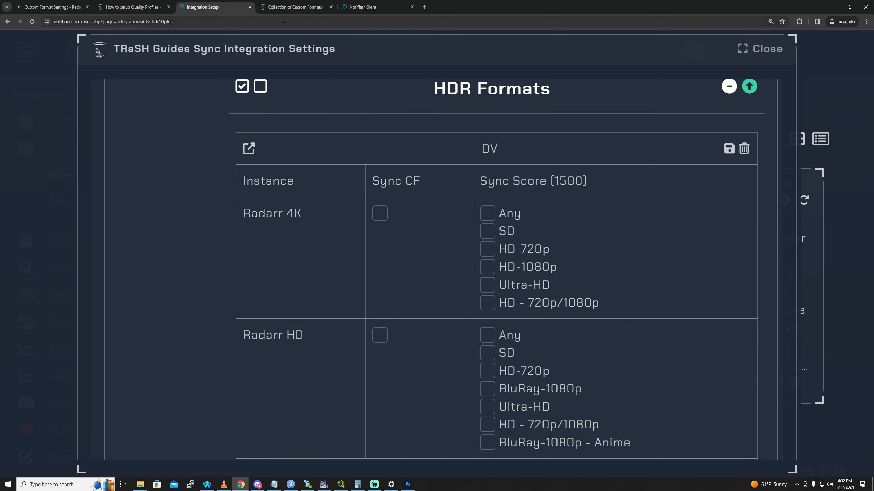
# Switch to the TRaSH Guides custom format collection and examine the trash ID and default score in DV's JSON.
pyautogui.click(281, 8)
pyautogui.click(218, 267)
pyautogui.scroll(3, 219, 267)
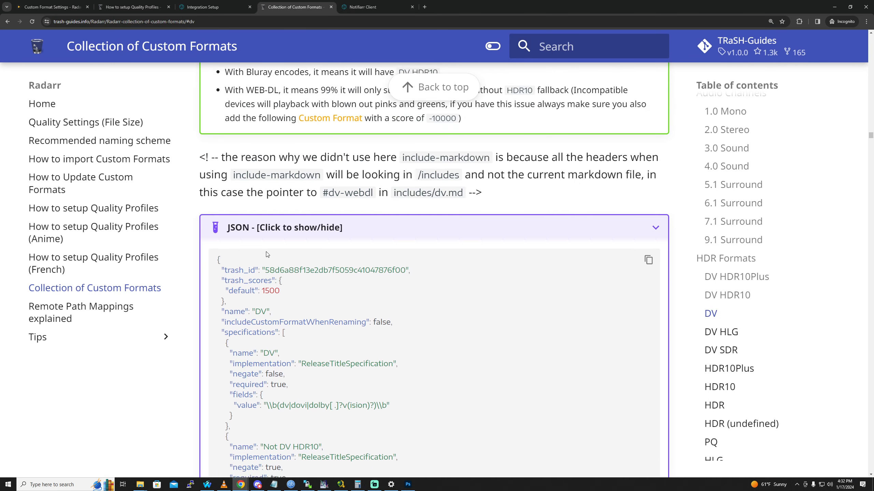
pyautogui.moveTo(218, 268); pyautogui.dragTo(313, 304)
pyautogui.click(315, 296)
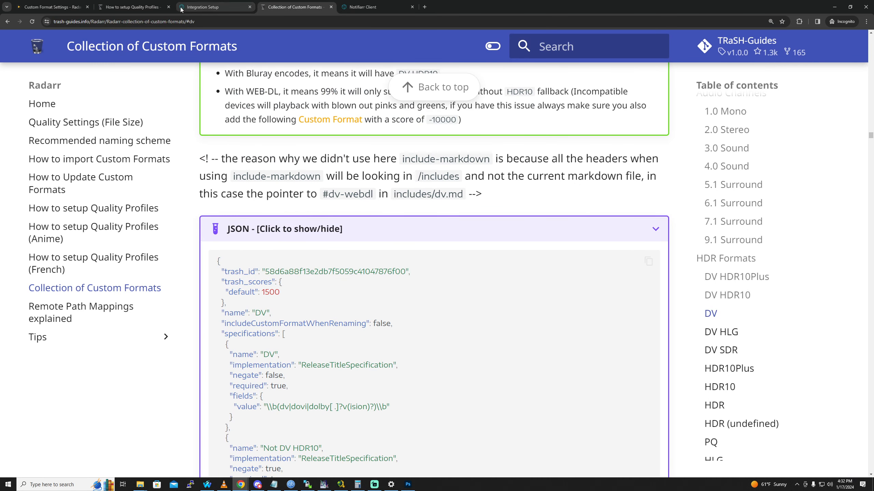
# Compare DV's Sync CF column in Notifiarr with the default score in the TRaSH Guides JSON.
pyautogui.click(204, 8)
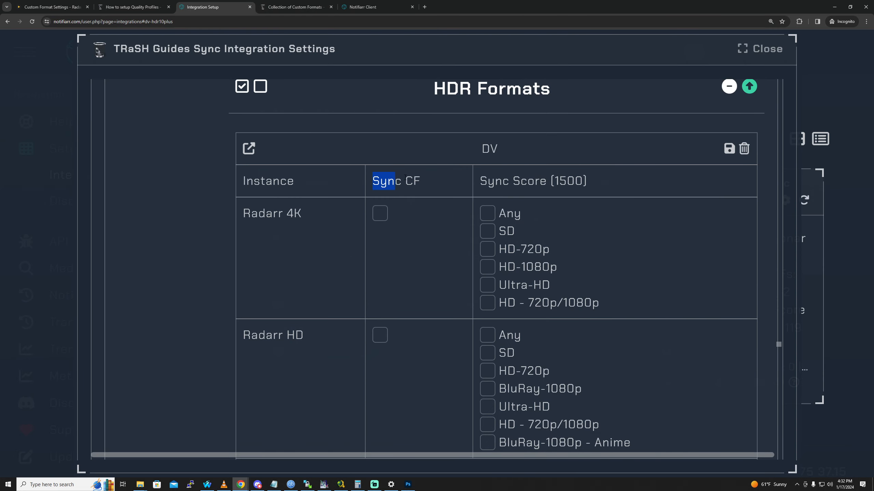
pyautogui.moveTo(406, 177); pyautogui.dragTo(420, 183)
pyautogui.click(421, 184)
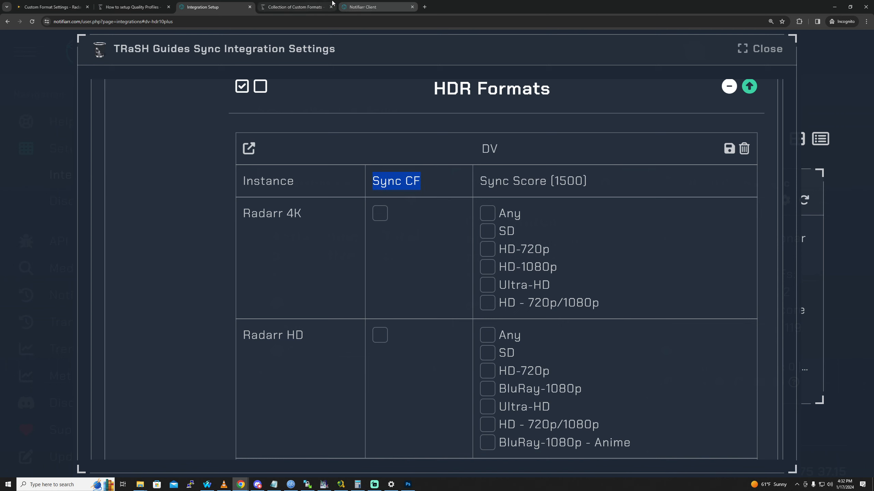
pyautogui.click(296, 6)
pyautogui.moveTo(212, 260); pyautogui.dragTo(300, 292)
pyautogui.click(301, 292)
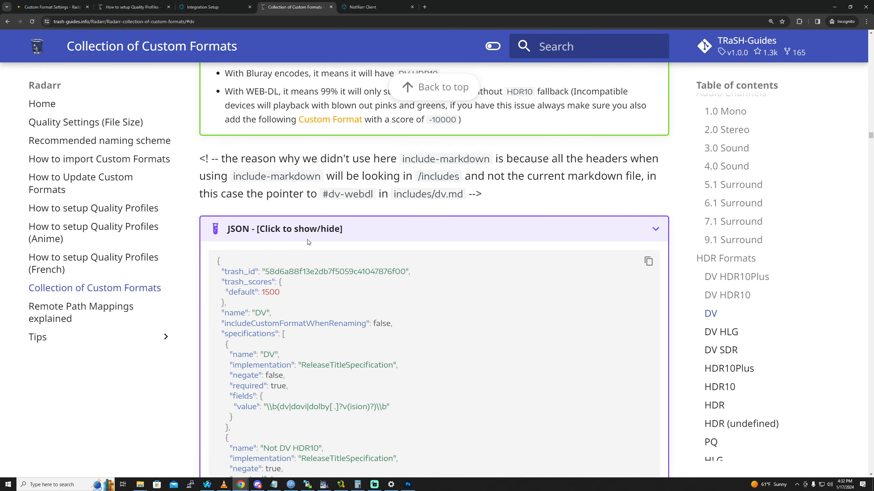
# Return to Notifiarr's sync settings, review DV's Sync Score column, and enable its Sync CF for Radarr 4K.
pyautogui.click(227, 8)
pyautogui.moveTo(480, 181); pyautogui.dragTo(648, 173)
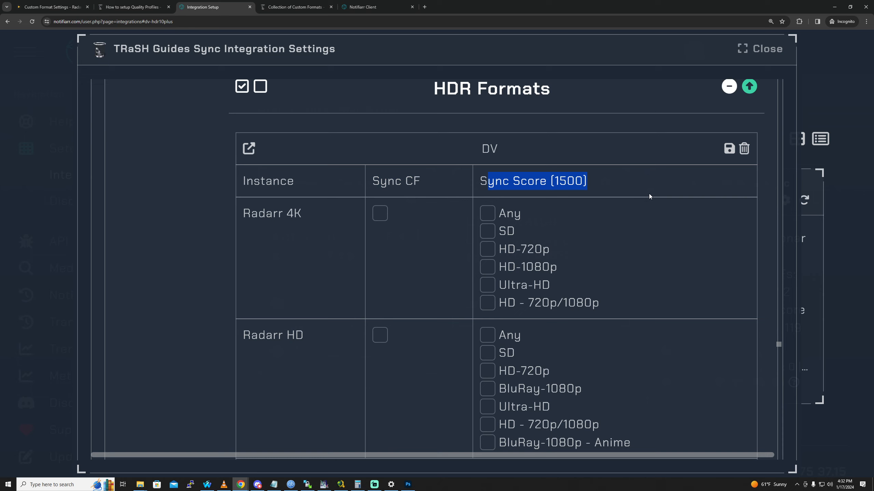
pyautogui.click(636, 190)
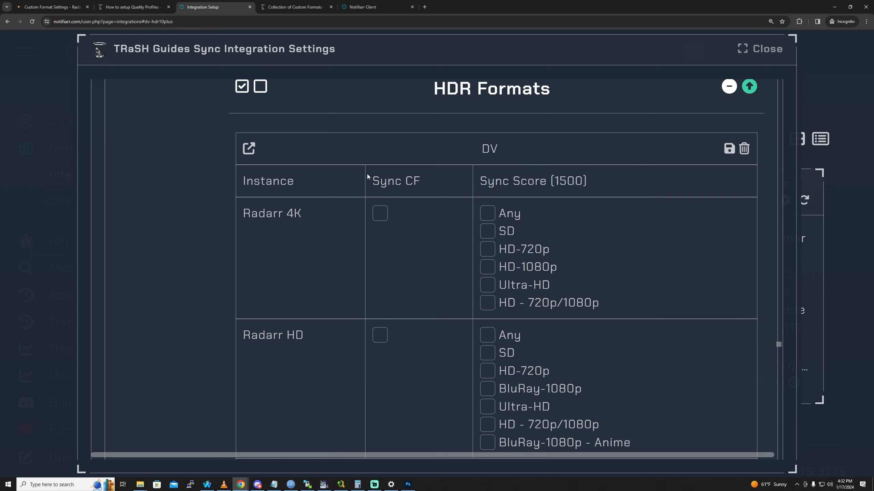
pyautogui.moveTo(405, 178); pyautogui.dragTo(425, 182)
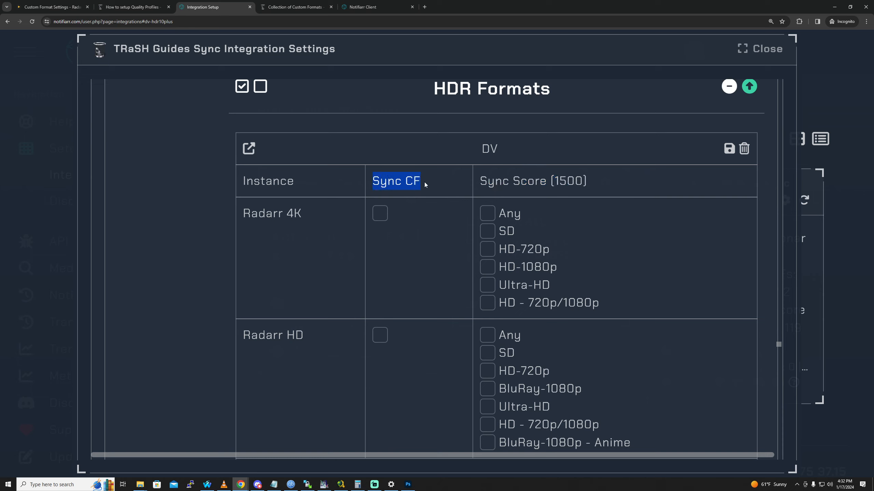
pyautogui.click(380, 214)
pyautogui.click(395, 193)
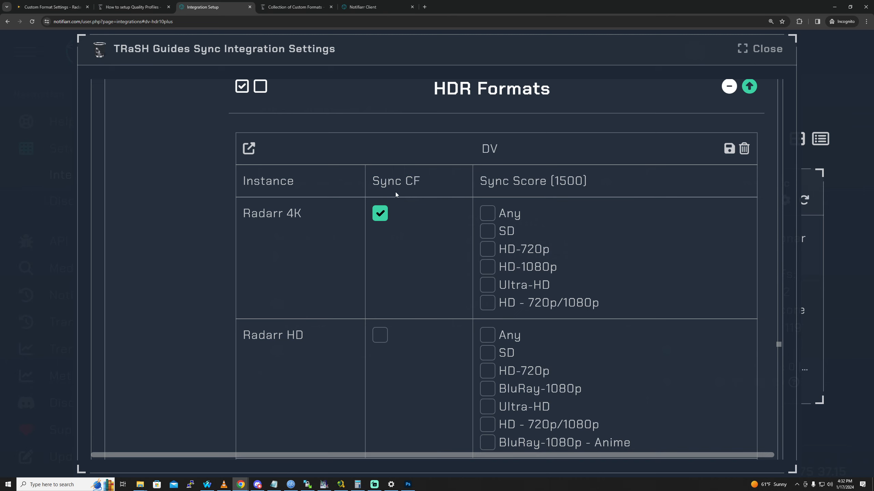
# Switch to Radarr, open the HD - 720p/1080p quality profile and examine the scores of its DV custom formats.
pyautogui.click(41, 6)
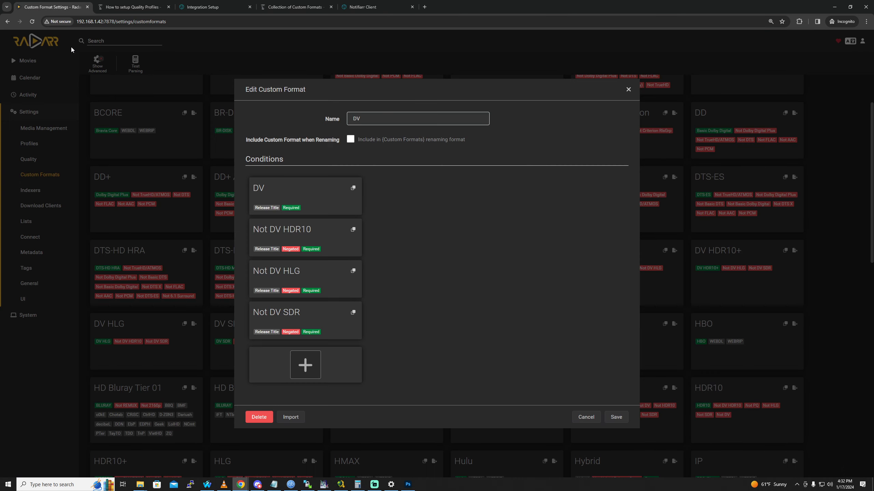
pyautogui.click(71, 47)
pyautogui.click(42, 159)
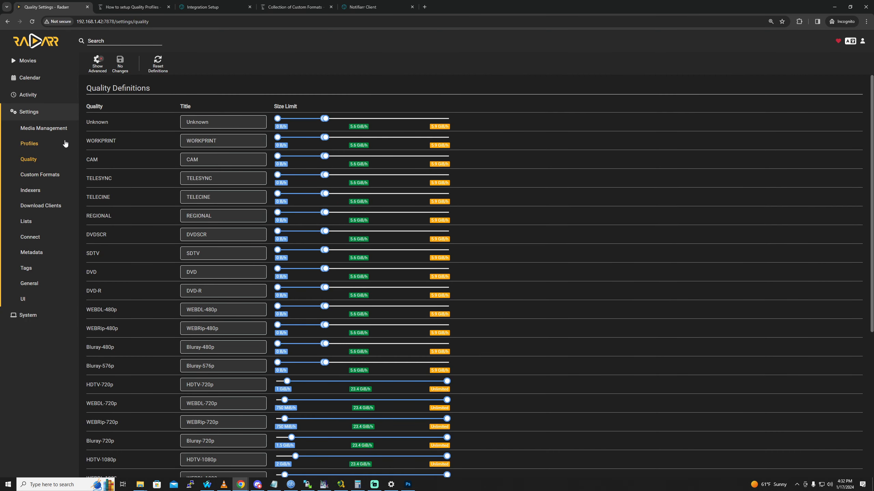
pyautogui.click(45, 145)
pyautogui.click(271, 148)
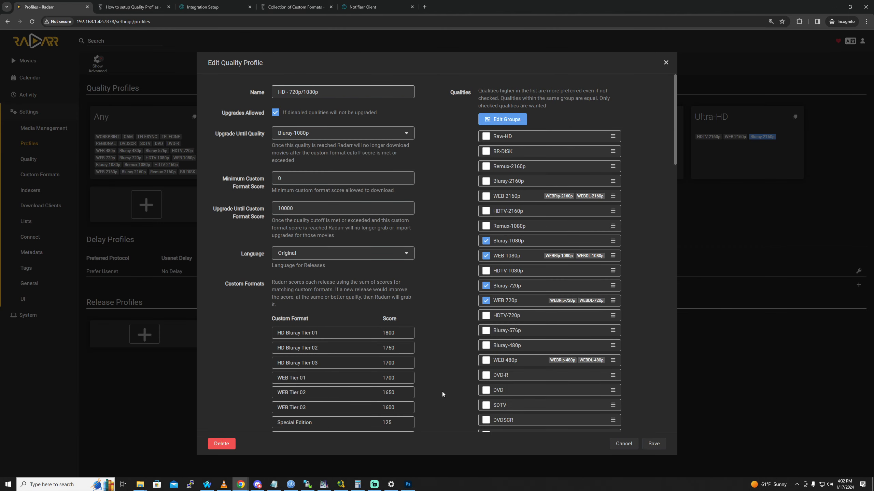
pyautogui.scroll(-10, 426, 324)
pyautogui.scroll(-1, 388, 275)
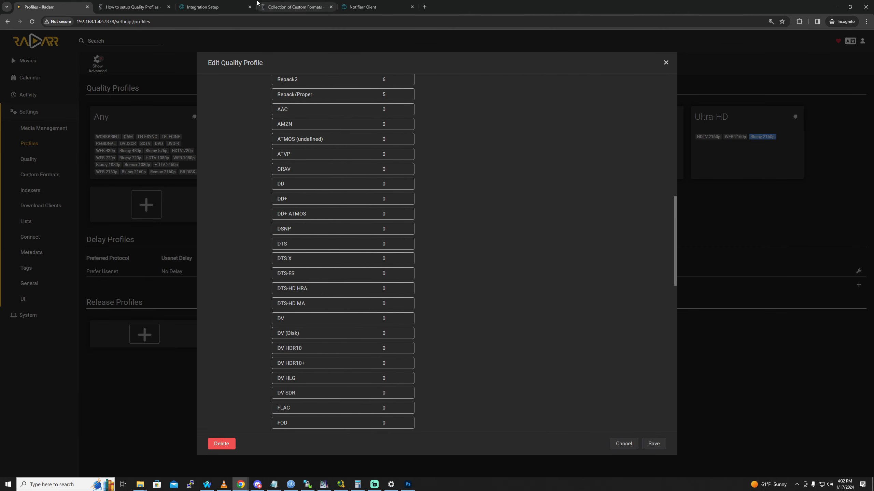
# Recheck DV's Sync CF option in Notifiarr, and review the full custom format score list in Radarr's HD - 720p/1080p profile.
pyautogui.click(224, 7)
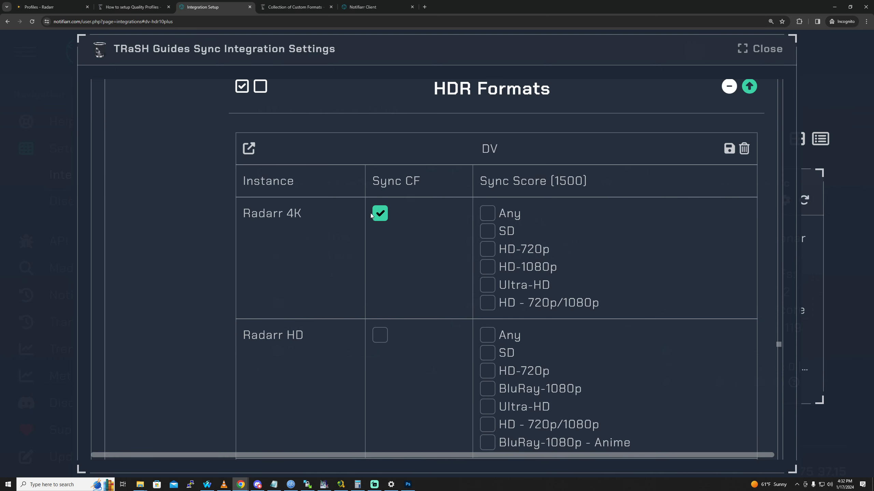
pyautogui.click(52, 7)
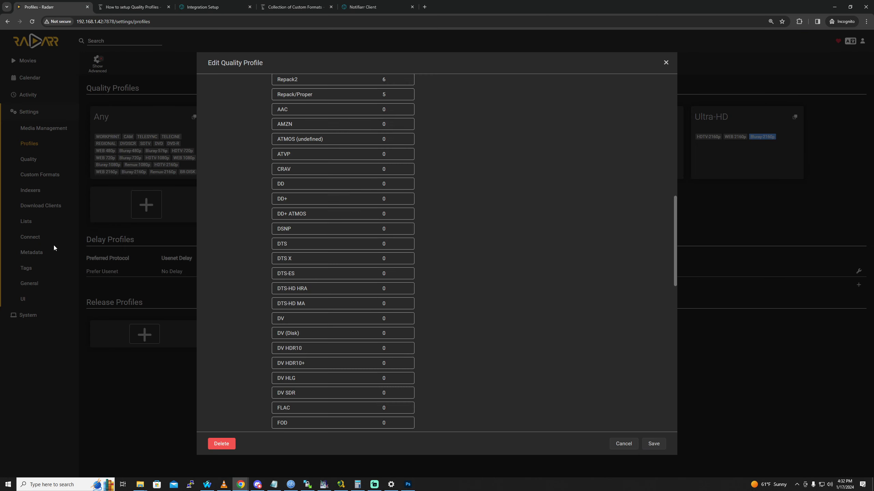
pyautogui.scroll(8, 400, 213)
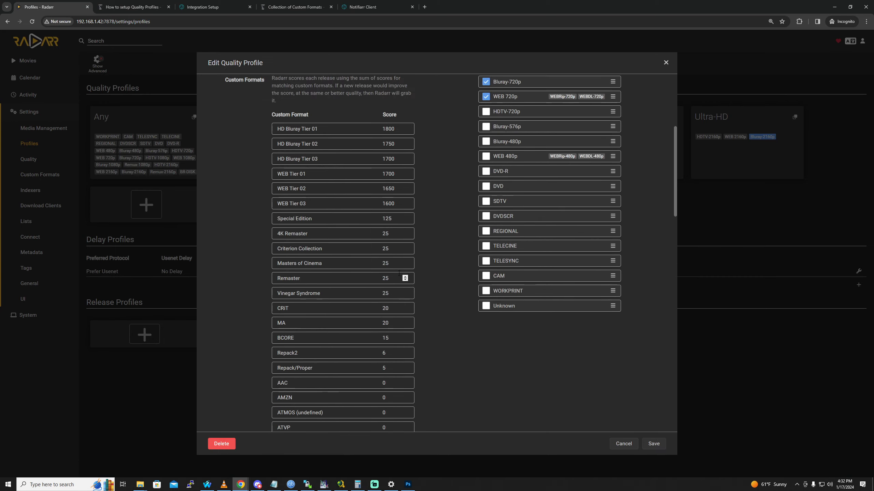
pyautogui.scroll(-10, 337, 339)
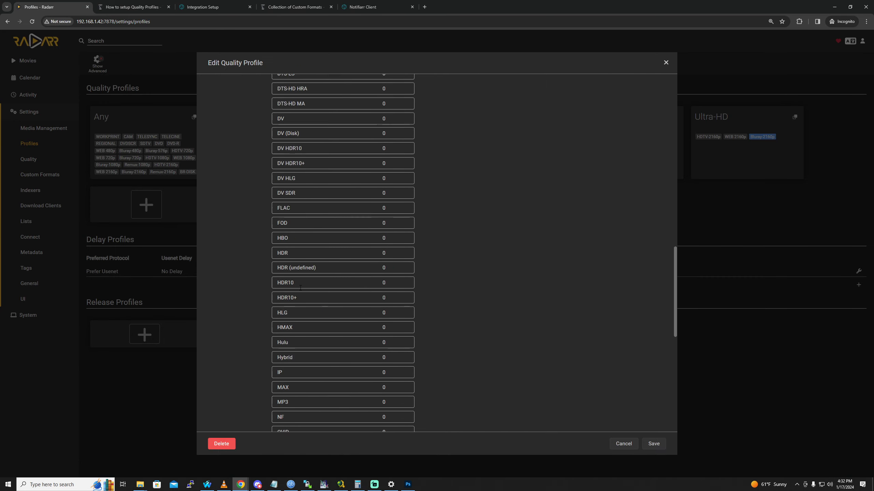
pyautogui.scroll(10, 319, 362)
pyautogui.scroll(5, 319, 361)
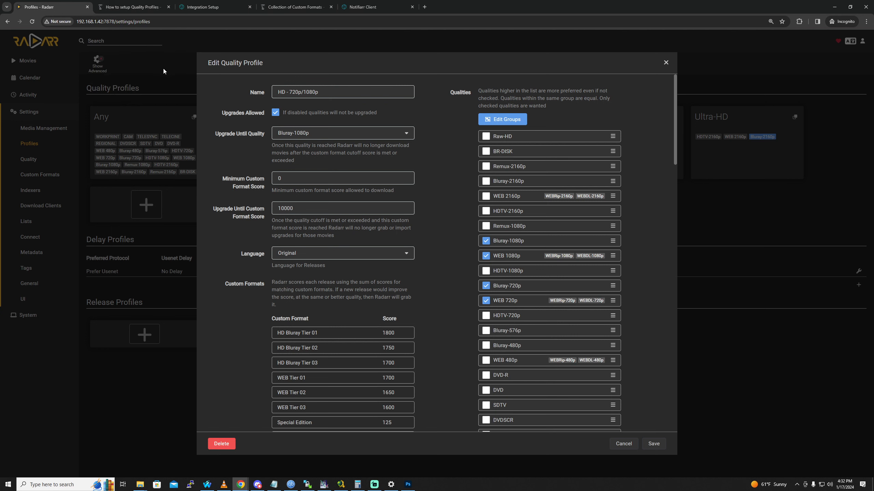
pyautogui.scroll(-15, 413, 323)
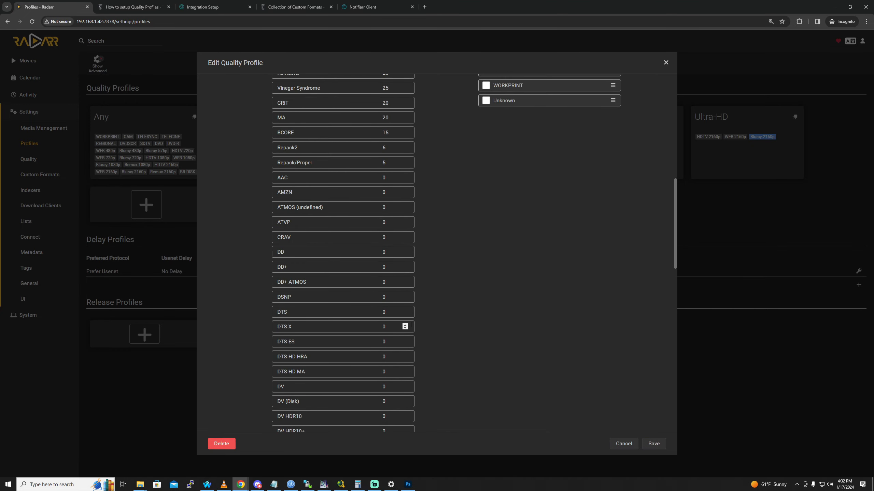
# Check DV's score in the HD - 720p/1080p profile, and compare it with DV's sync options in Notifiarr.
pyautogui.doubleClick(387, 284)
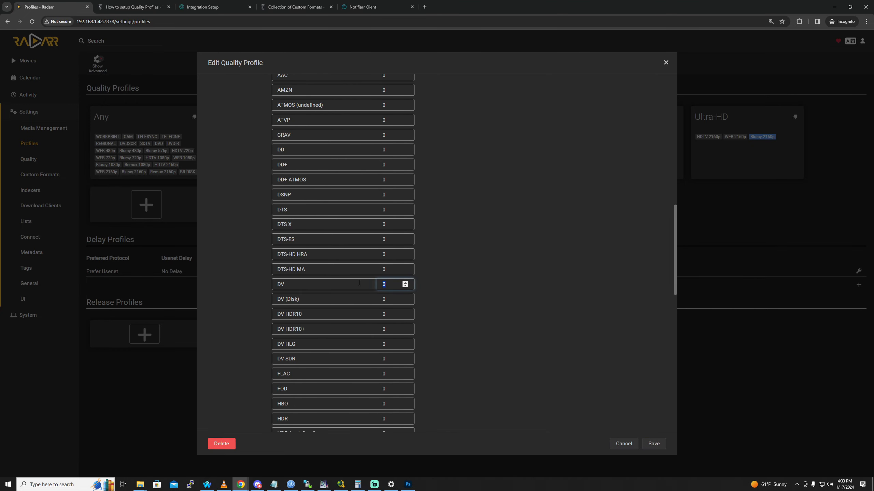
pyautogui.click(466, 291)
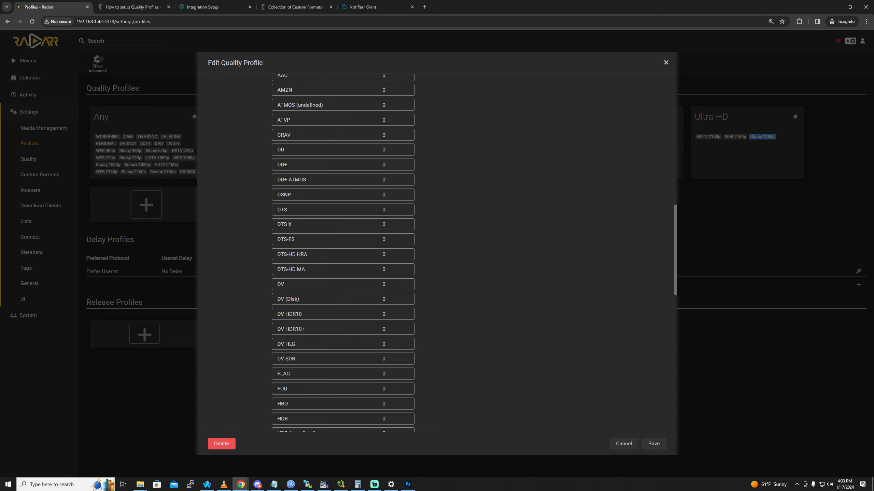
pyautogui.click(226, 9)
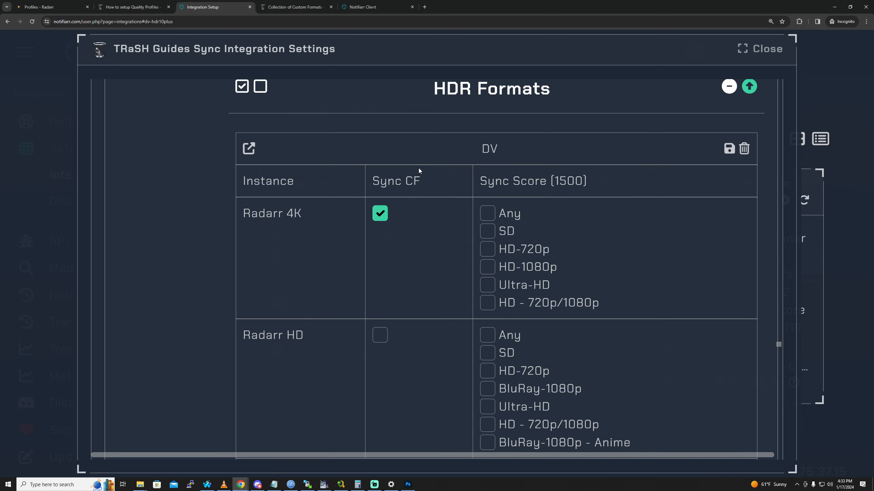
# Go back to the Radarr quality profile and inspect the scores of the AMZN and ATVP custom formats.
pyautogui.click(48, 7)
pyautogui.scroll(15, 345, 315)
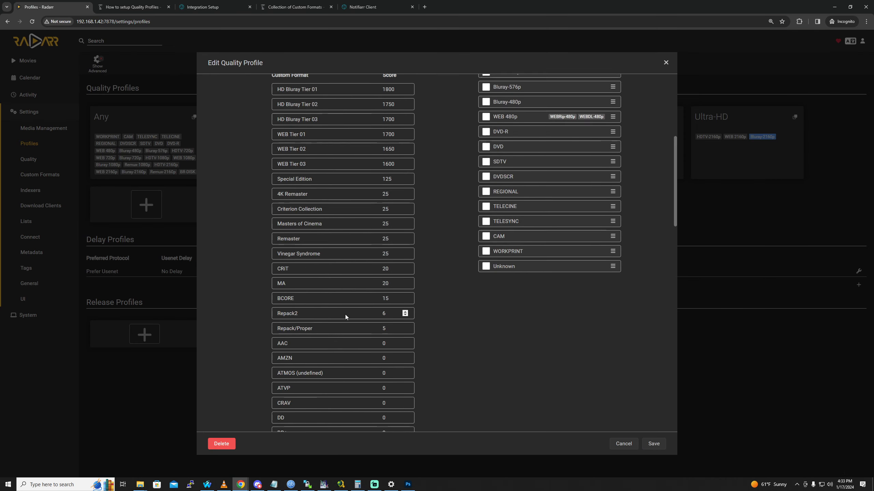
pyautogui.scroll(-12, 342, 218)
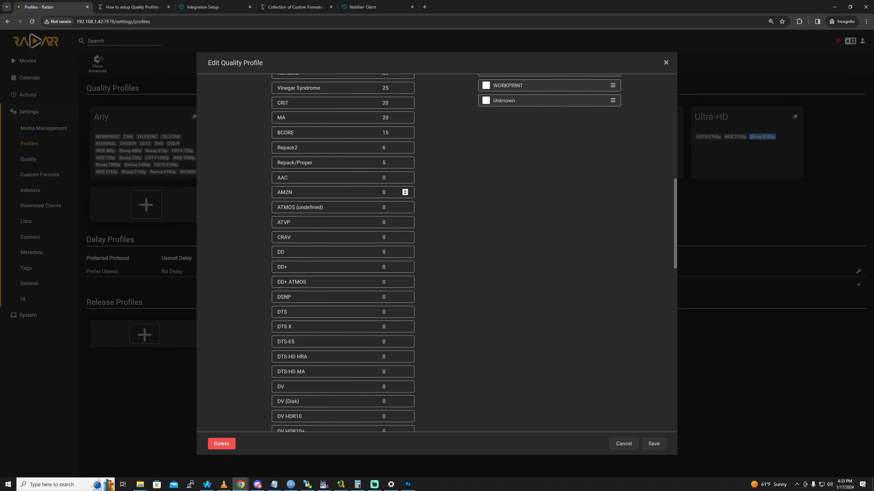
pyautogui.doubleClick(396, 193)
pyautogui.click(267, 192)
pyautogui.click(279, 223)
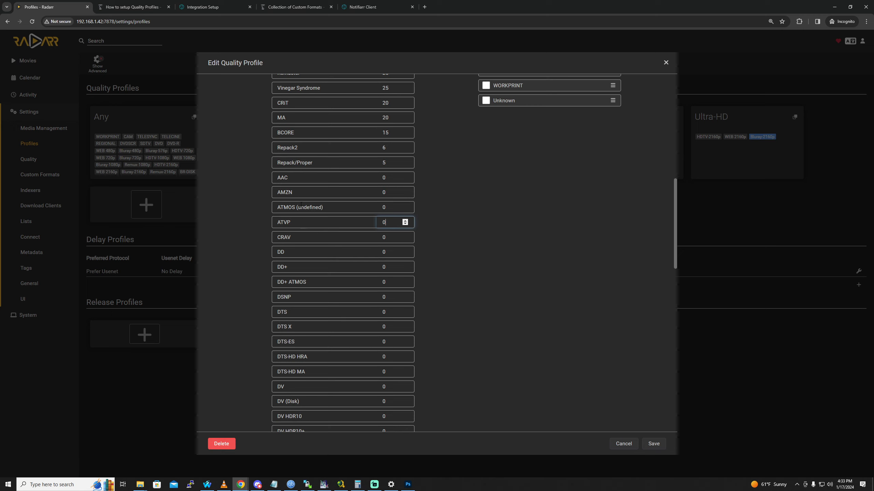
pyautogui.click(356, 192)
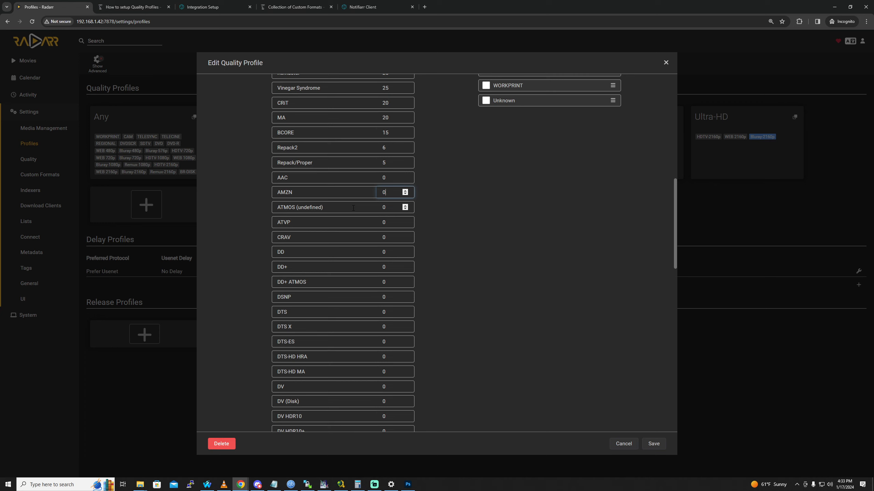
# Review the HD - 720p/1080p profile's custom format scores, selected qualities and general settings.
pyautogui.scroll(4, 350, 216)
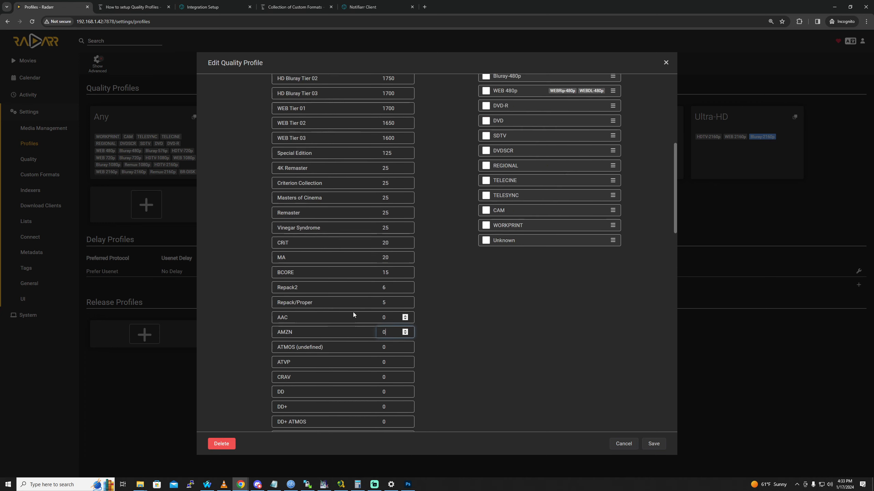
pyautogui.scroll(3, 353, 312)
pyautogui.scroll(-9, 347, 321)
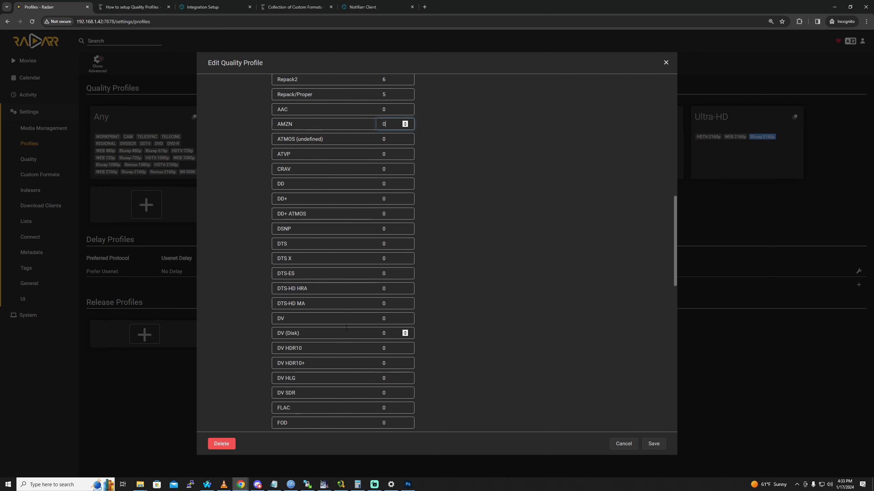
pyautogui.scroll(-4, 346, 328)
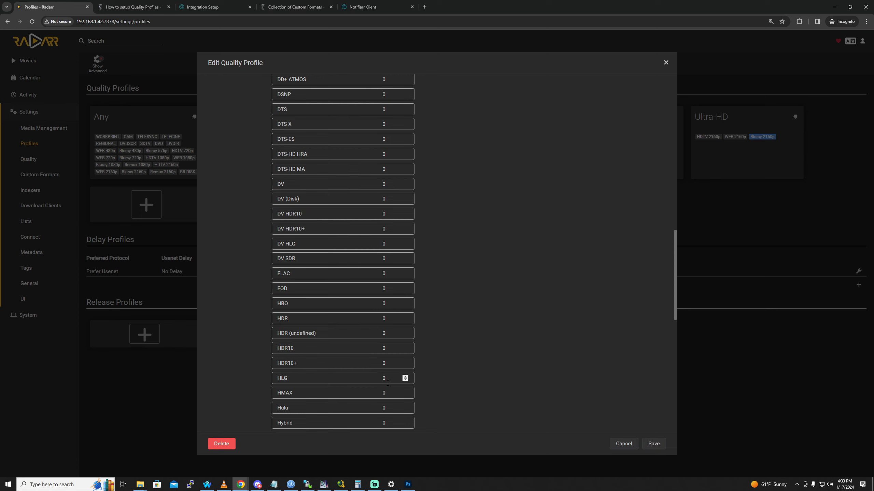
pyautogui.scroll(8, 331, 256)
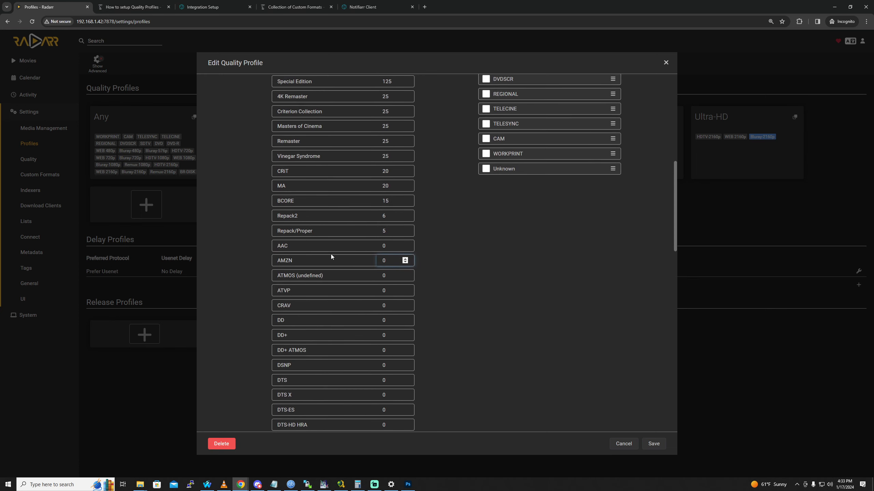
pyautogui.scroll(3, 419, 329)
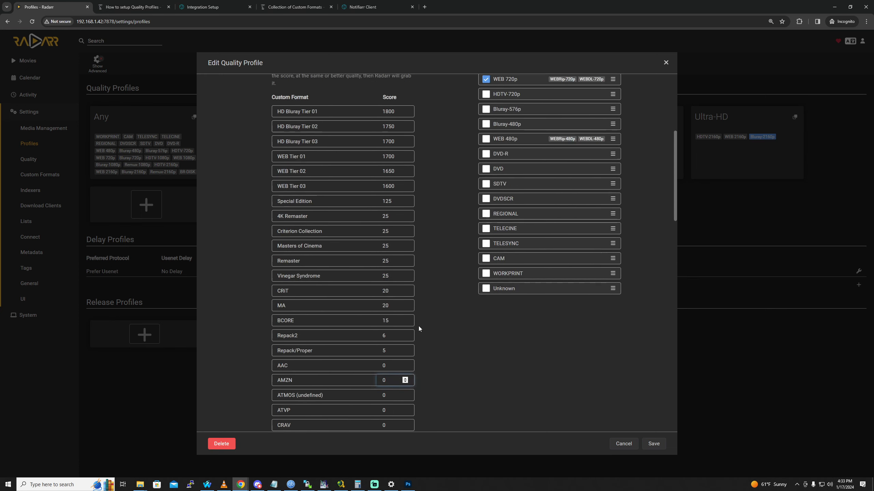
pyautogui.scroll(1, 418, 329)
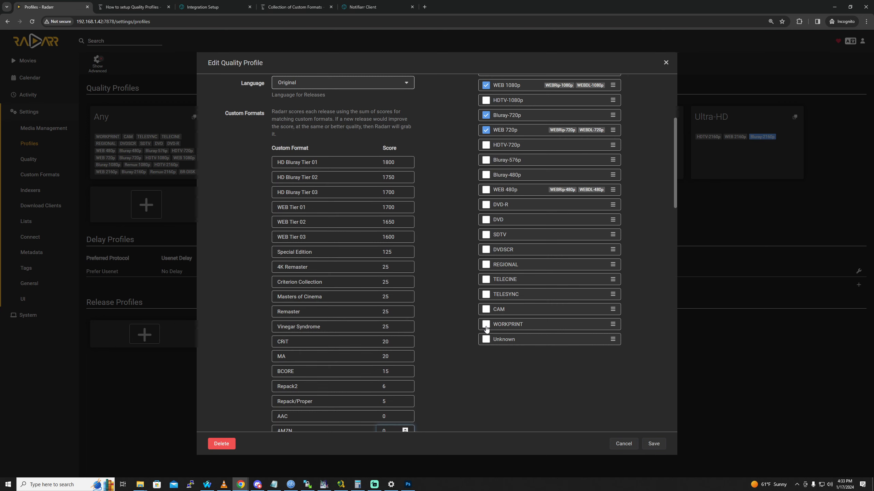
pyautogui.scroll(2, 486, 329)
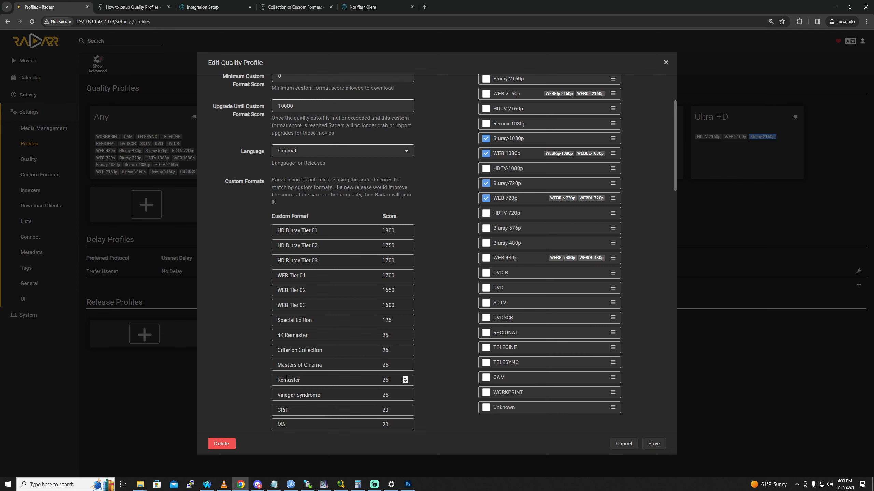
pyautogui.scroll(2, 275, 368)
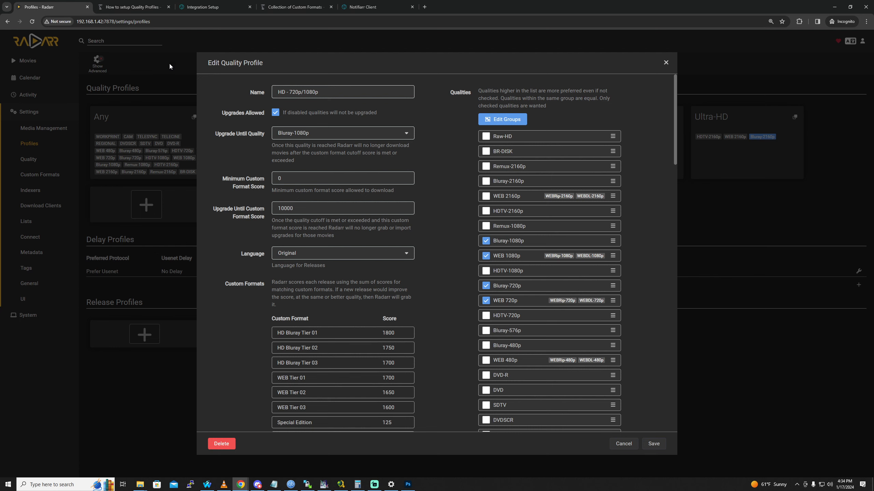
# Return to Notifiarr, mark Ultra-HD for DV's Sync Score on Radarr 4K, and browse back to the custom format index.
pyautogui.click(198, 7)
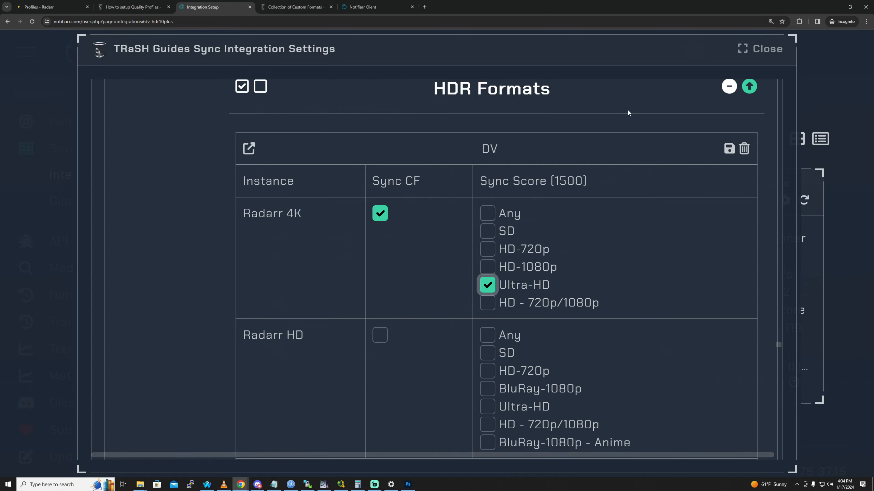
pyautogui.scroll(10, 532, 302)
pyautogui.scroll(10, 531, 299)
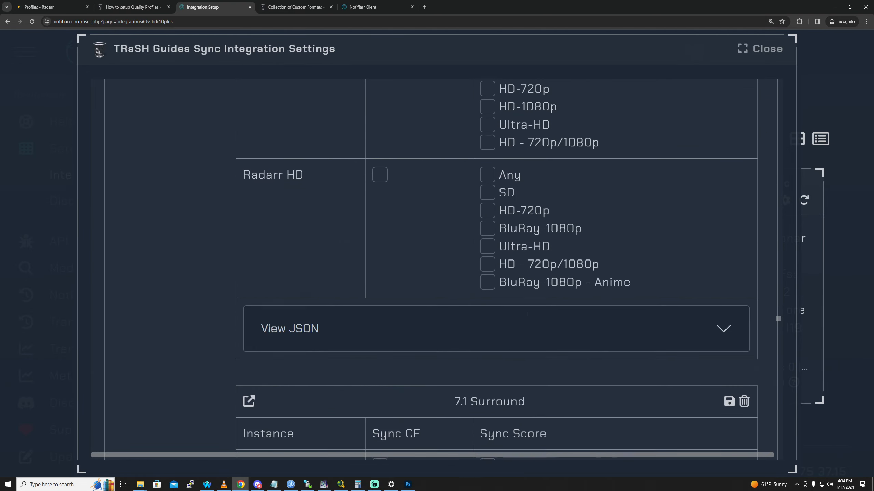
pyautogui.scroll(5, 599, 303)
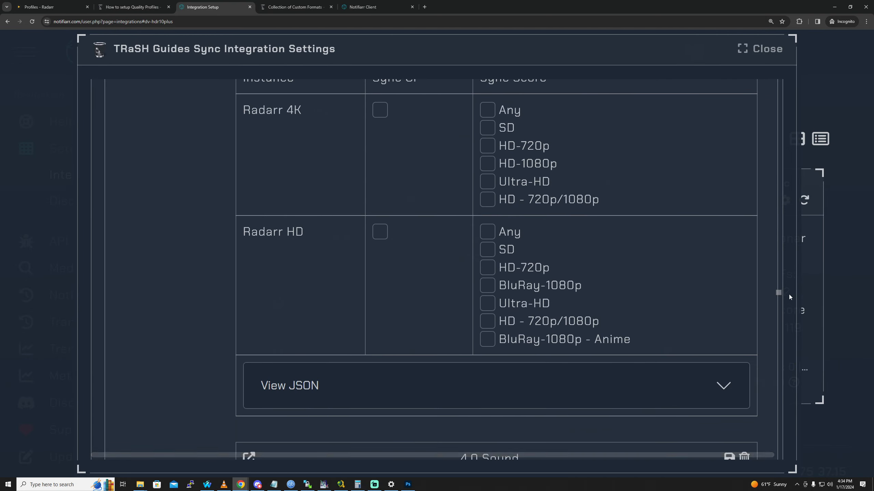
pyautogui.moveTo(779, 296); pyautogui.dragTo(776, 136)
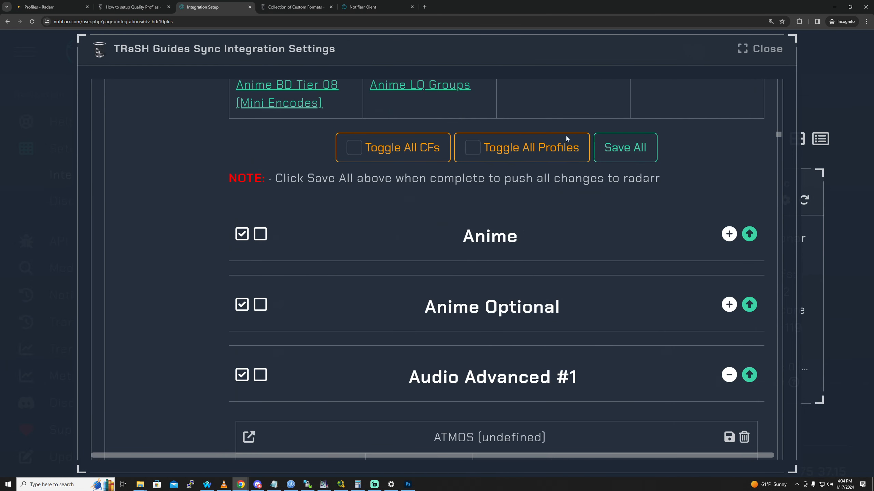
pyautogui.scroll(-8, 666, 295)
pyautogui.scroll(-8, 485, 269)
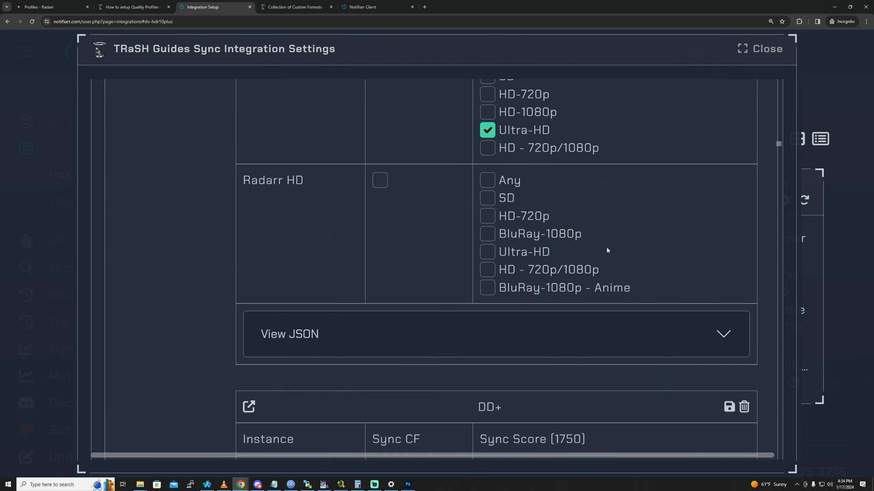
pyautogui.moveTo(781, 149); pyautogui.dragTo(770, 89)
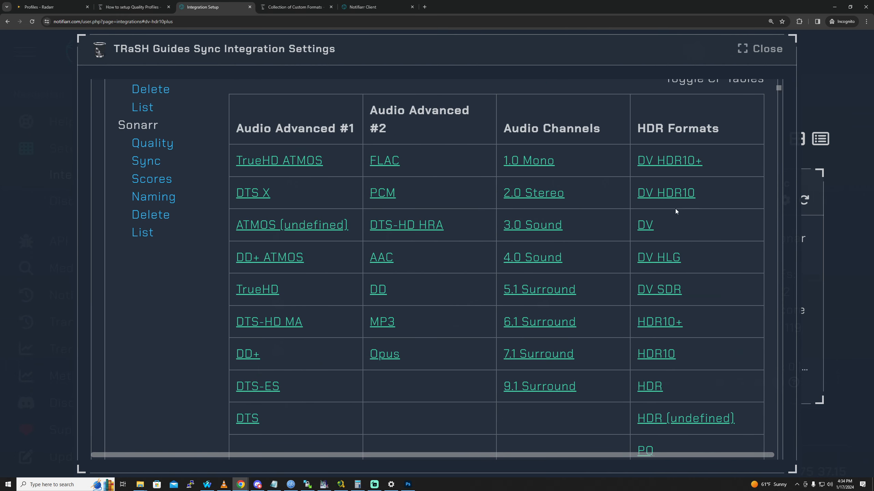
# Open DV's sync settings and choose HD - 720p/1080p instead of Ultra-HD as Radarr 4K's Sync Score profile.
pyautogui.click(644, 226)
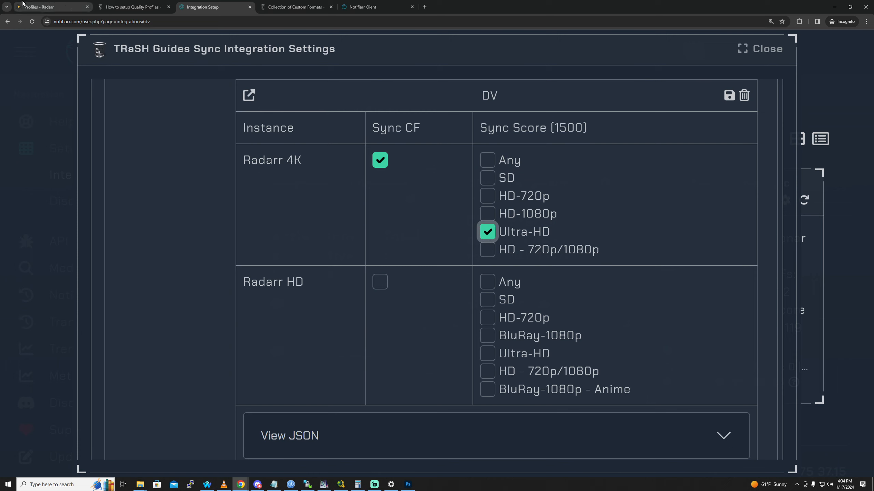
pyautogui.click(492, 254)
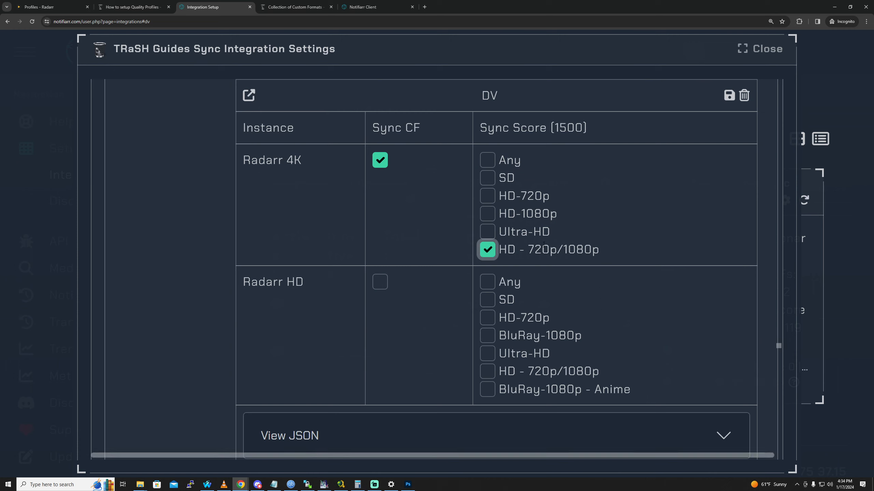
pyautogui.moveTo(600, 250); pyautogui.dragTo(513, 262)
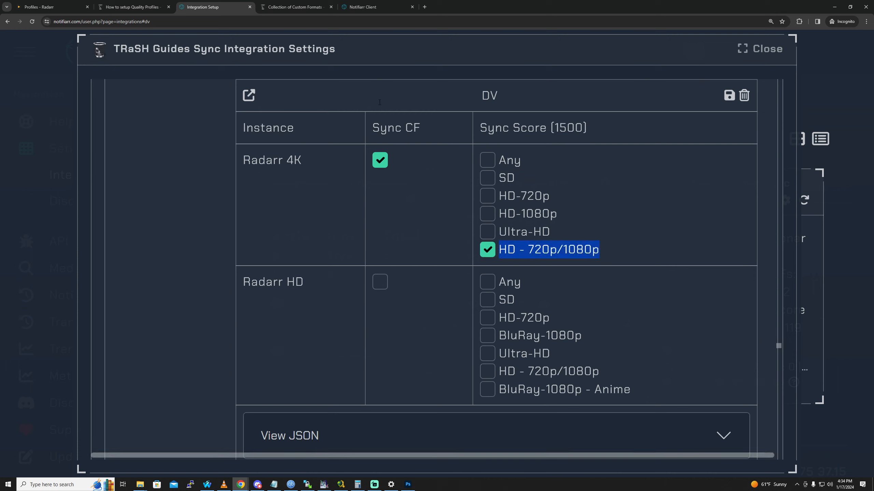
# Switch to Radarr and set the DV custom format score to 1500 in the HD - 720p/1080p profile.
pyautogui.click(48, 7)
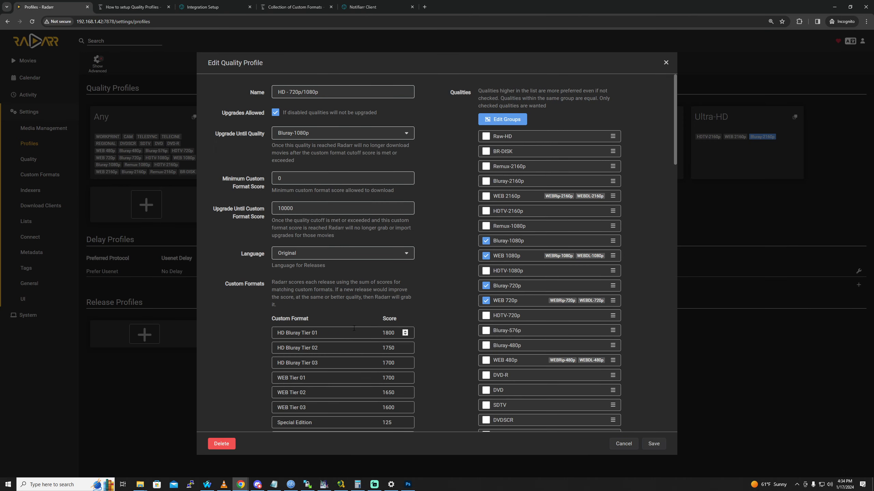
pyautogui.scroll(-20, 354, 328)
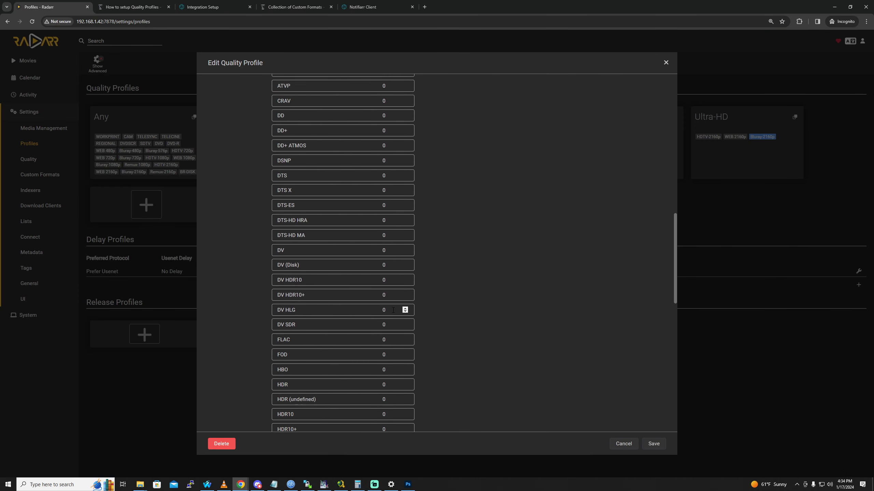
pyautogui.click(392, 251)
pyautogui.write('1')
pyautogui.write('000')
pyautogui.click(475, 286)
pyautogui.scroll(-12, 437, 370)
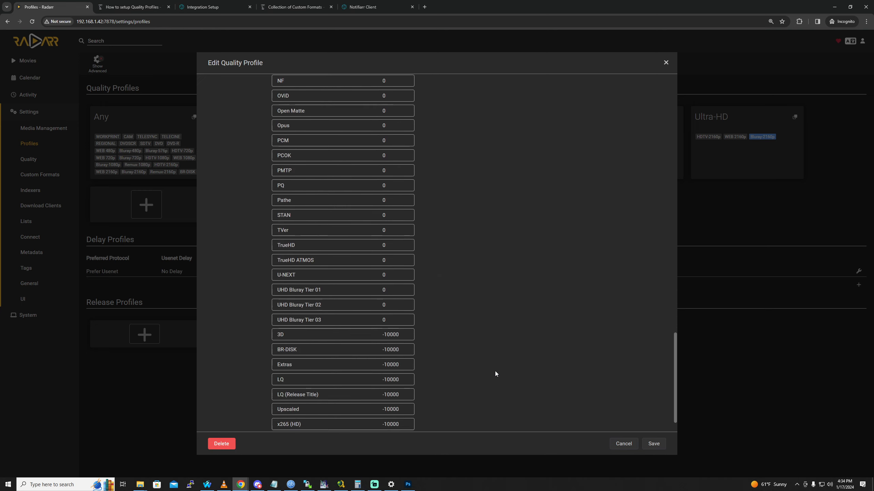
pyautogui.scroll(12, 413, 362)
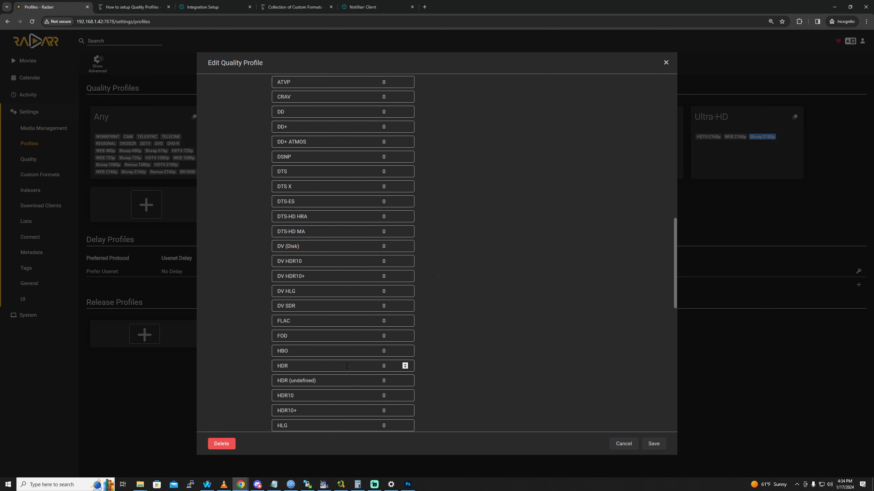
pyautogui.scroll(15, 346, 366)
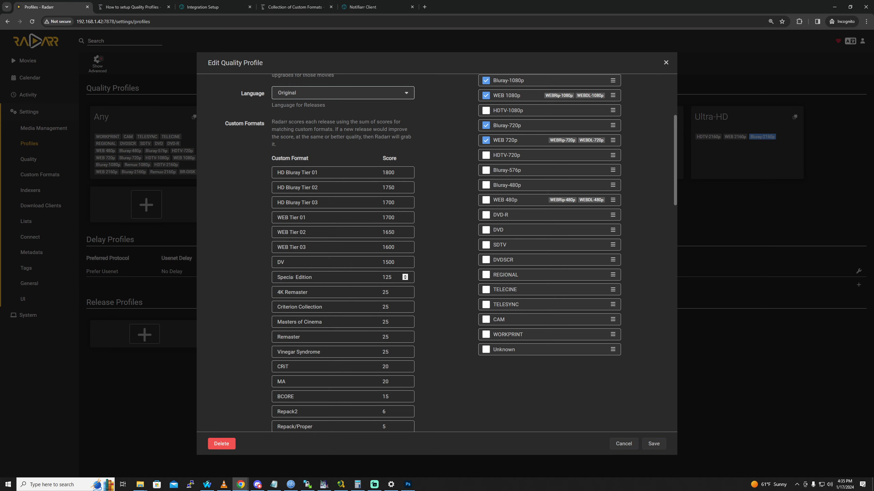
# Review DV's place in the custom format score list and the quality profile's name.
pyautogui.click(322, 262)
pyautogui.scroll(5, 358, 274)
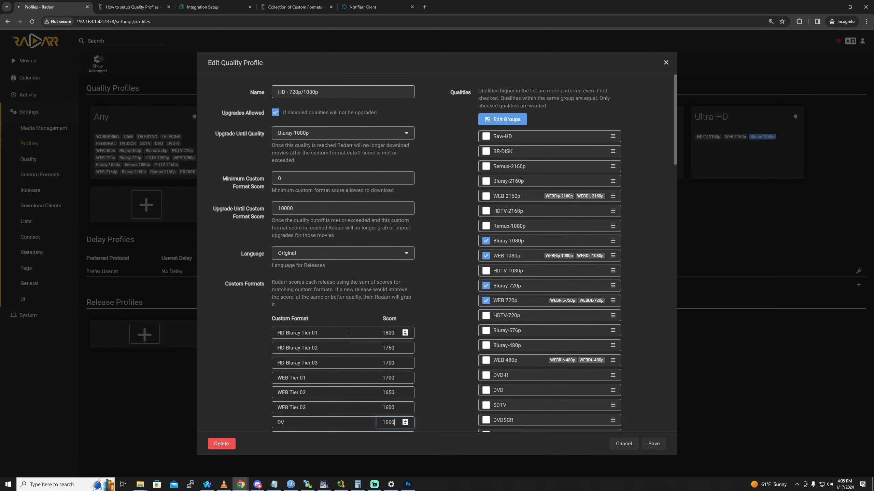
pyautogui.click(321, 92)
pyautogui.moveTo(321, 92); pyautogui.dragTo(269, 89)
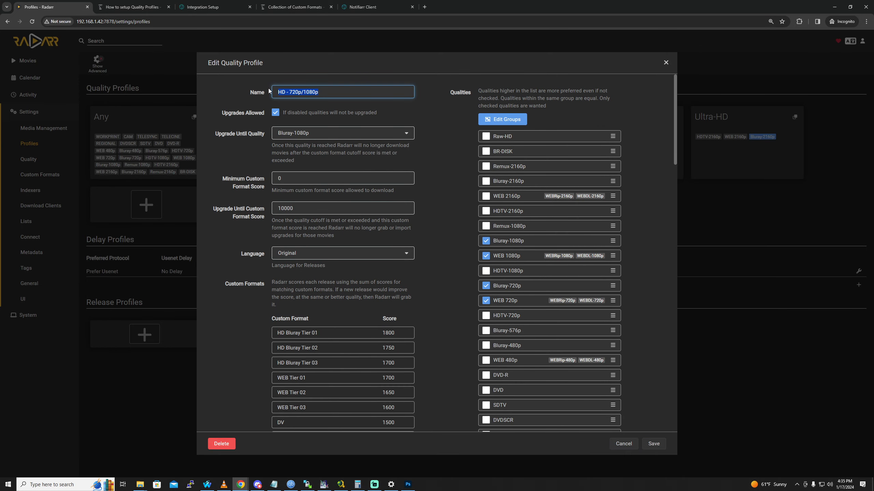
pyautogui.click(254, 106)
pyautogui.scroll(-5, 270, 349)
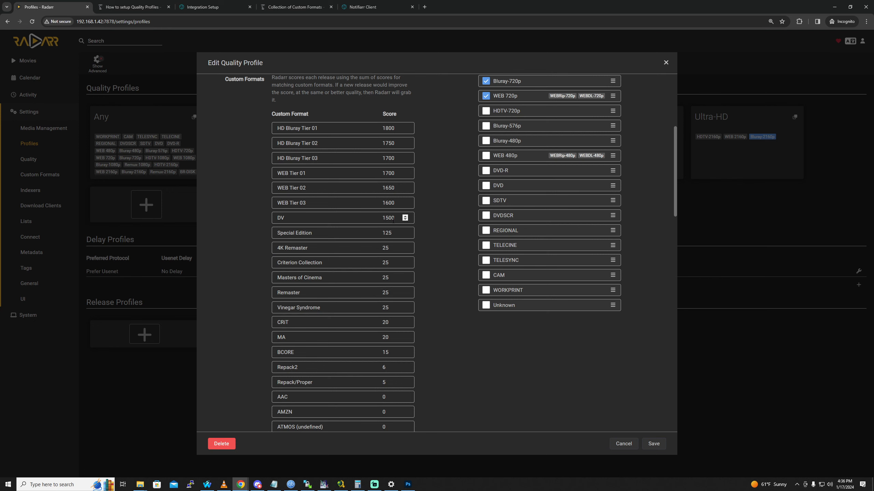
# Recheck DV's Sync Score in Notifiarr, and go to the TRaSH Sync client settings.
pyautogui.click(224, 4)
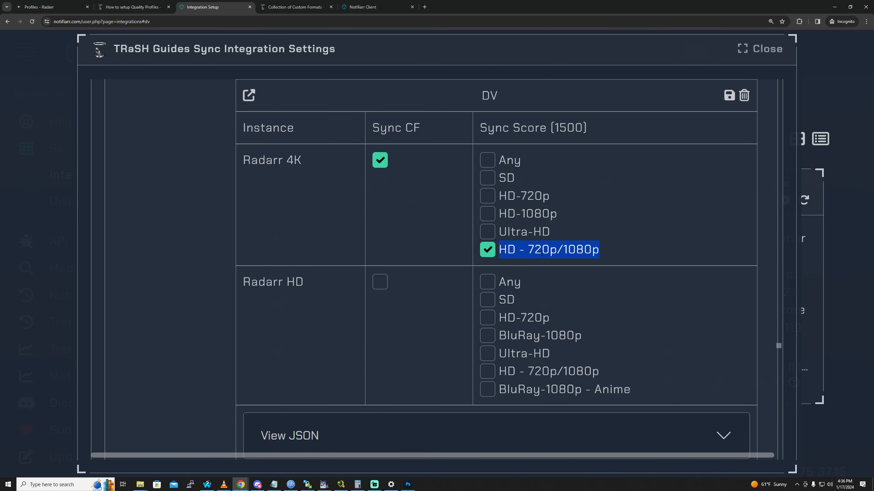
pyautogui.moveTo(521, 121); pyautogui.dragTo(606, 128)
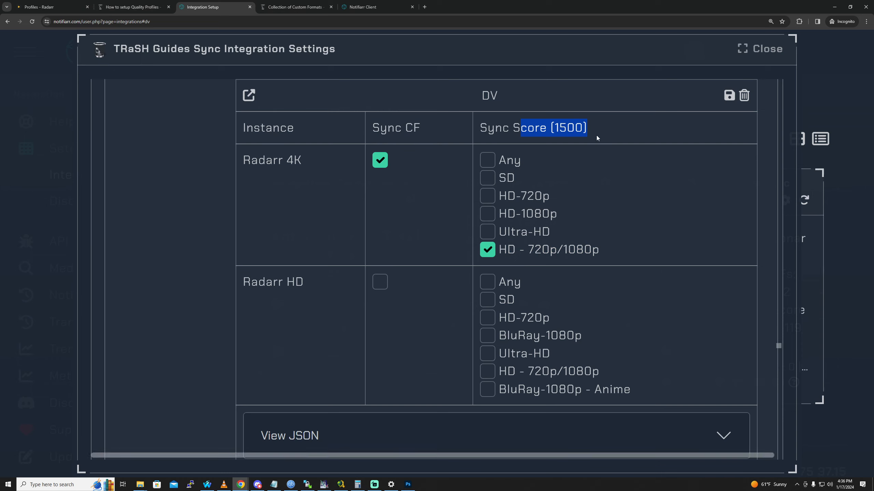
pyautogui.scroll(-20, 557, 306)
pyautogui.scroll(-20, 529, 330)
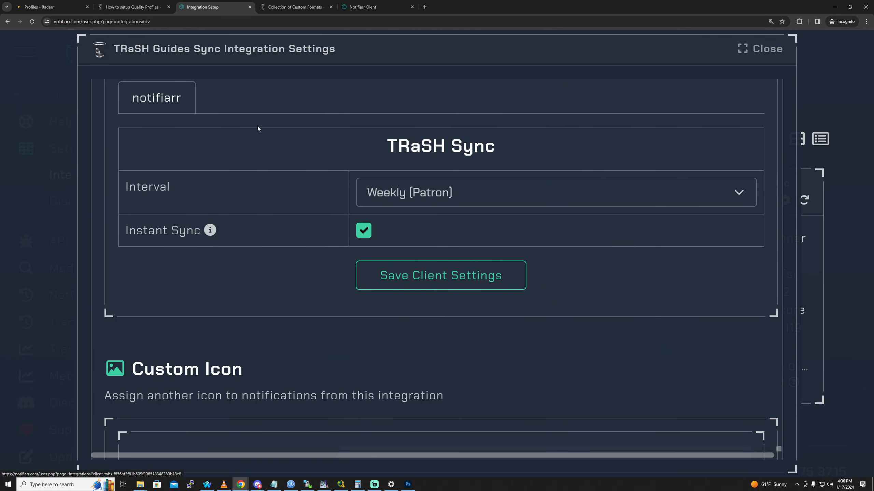
# Review the interval options available for TRaSH Sync and the explanation of Instant Sync.
pyautogui.click(415, 198)
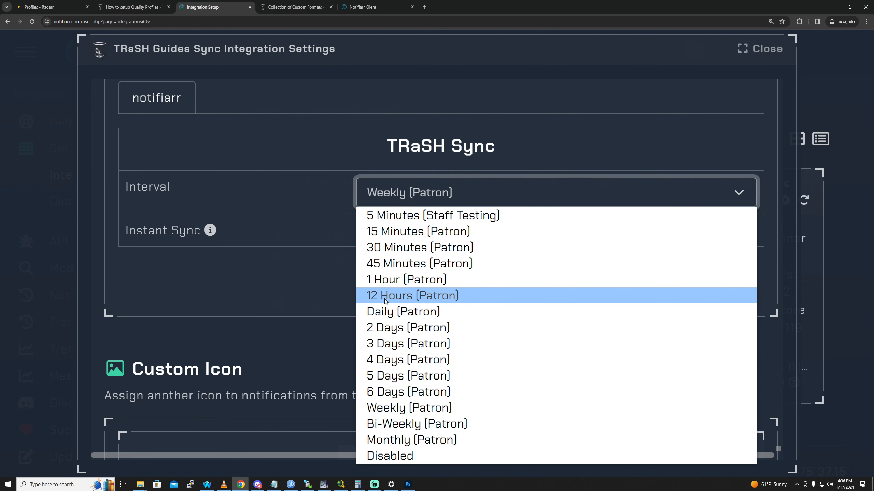
pyautogui.click(337, 187)
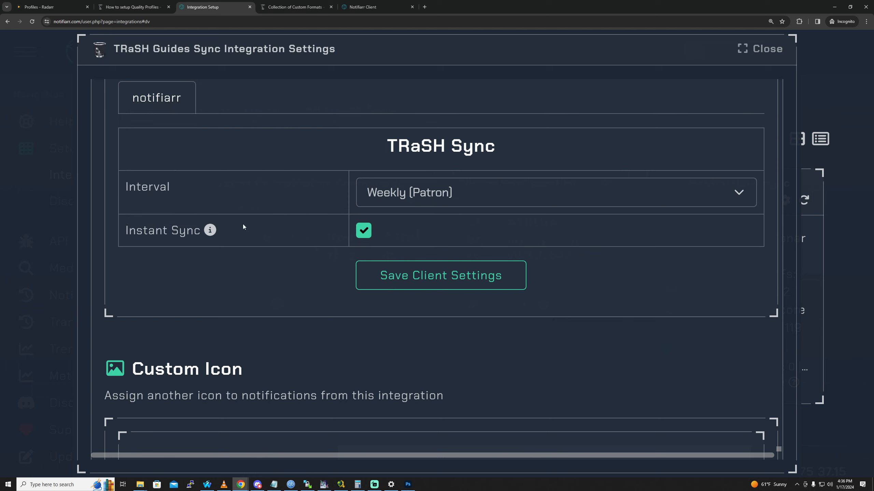
pyautogui.moveTo(211, 231)
pyautogui.click(393, 196)
pyautogui.click(393, 196)
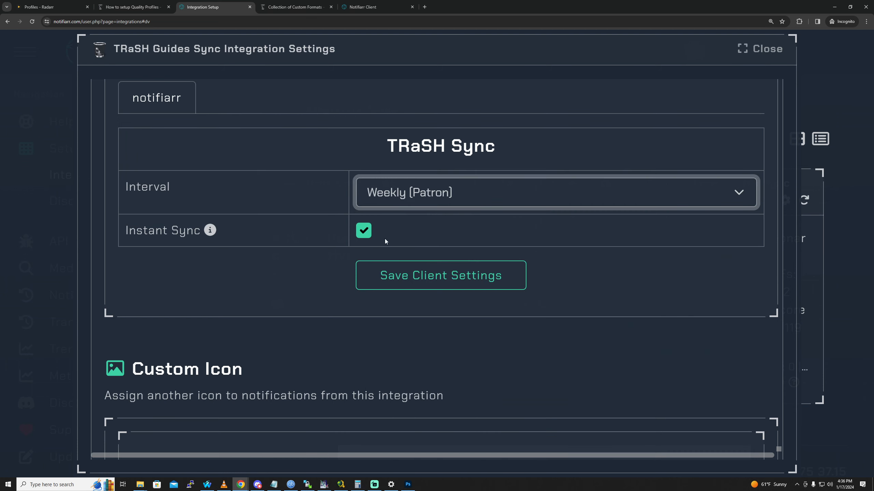
# Try switching Instant Sync off and on again while checking the interval options in the TRaSH Sync client settings.
pyautogui.scroll(3, 422, 286)
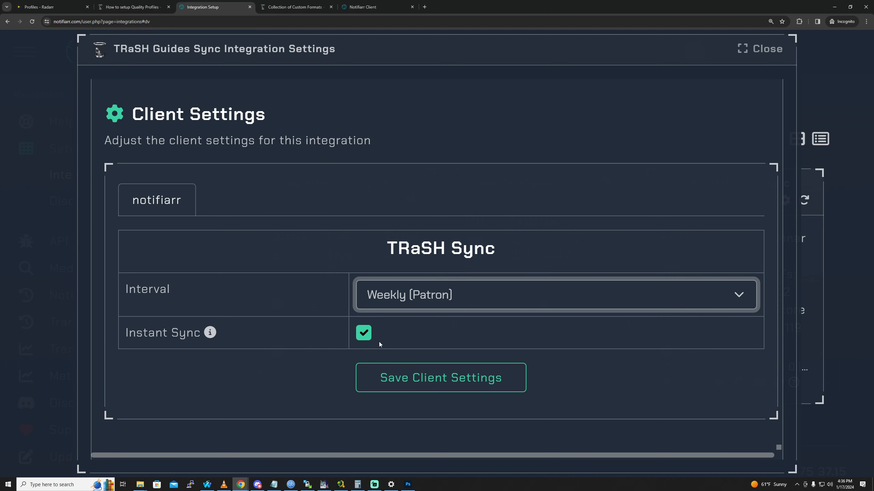
pyautogui.click(403, 296)
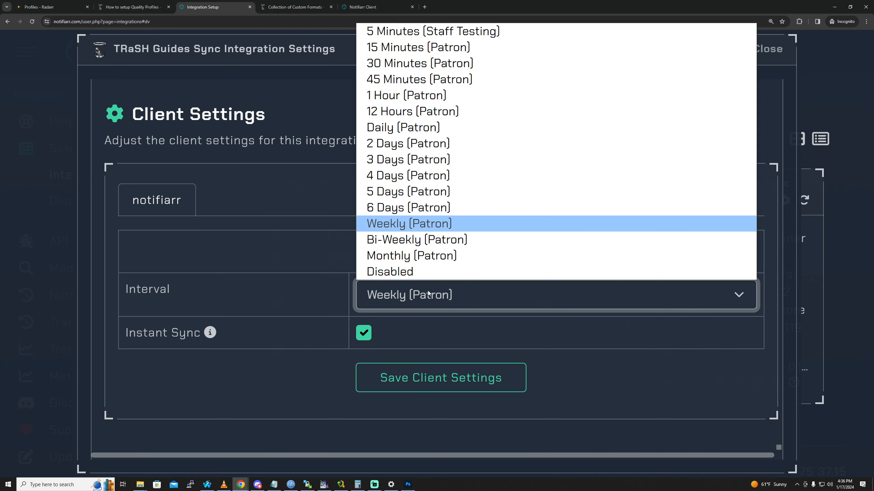
pyautogui.click(429, 285)
pyautogui.click(363, 337)
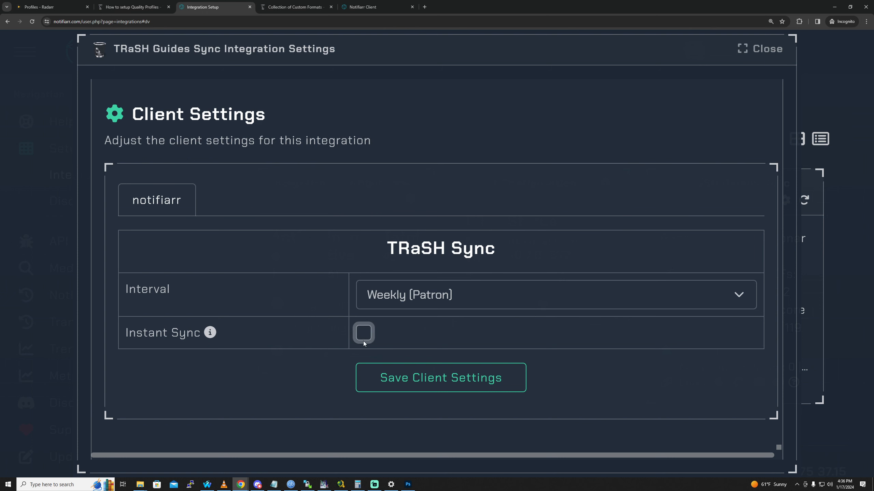
pyautogui.click(414, 300)
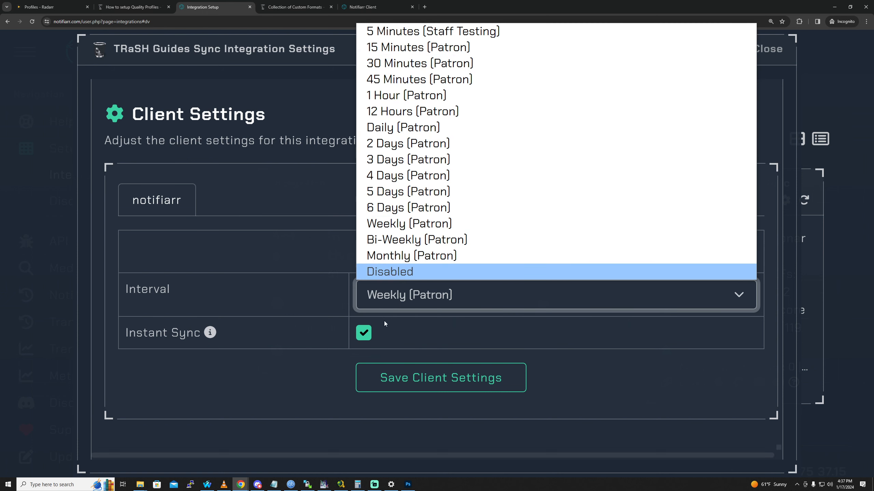
pyautogui.click(332, 296)
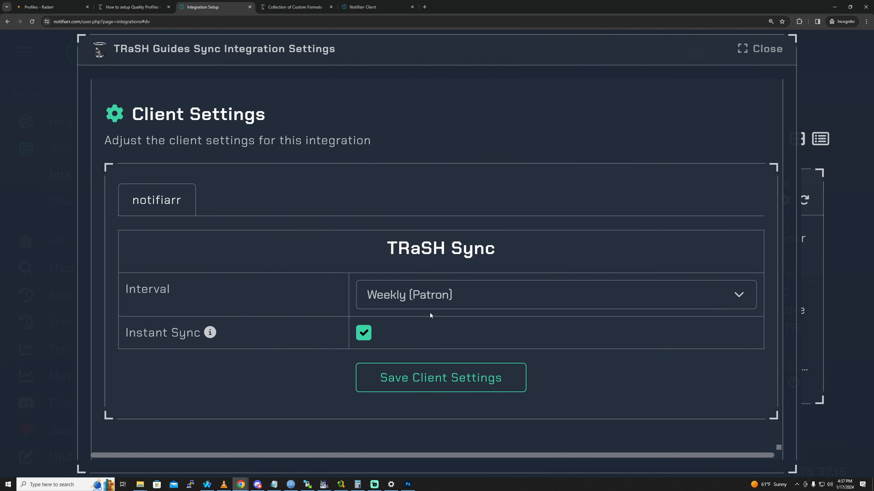
# Look through the custom format groups and their Sync CF and Sync Score selections for Radarr 4K and Radarr HD.
pyautogui.scroll(10, 430, 313)
pyautogui.scroll(10, 424, 347)
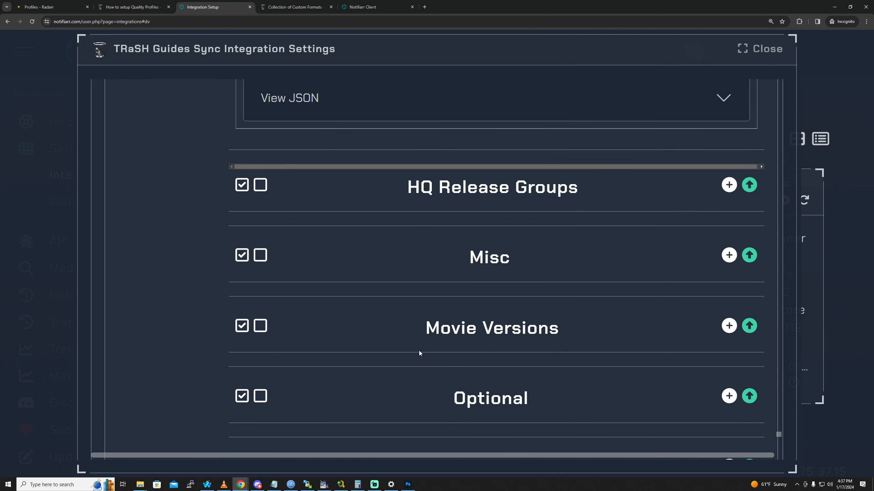
pyautogui.scroll(-10, 386, 330)
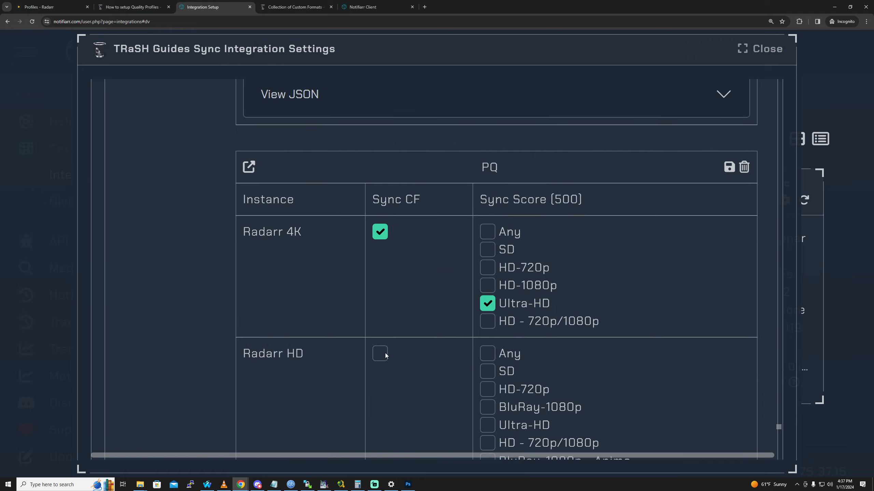
pyautogui.scroll(-15, 514, 241)
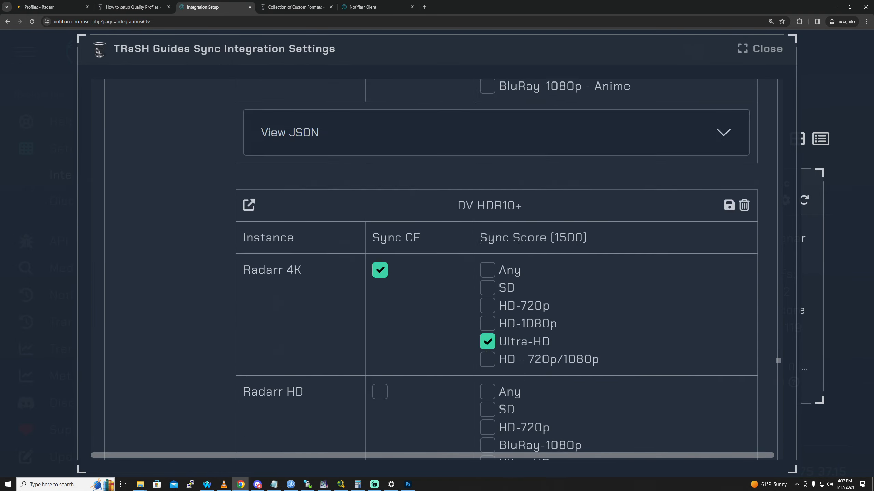
pyautogui.scroll(-15, 503, 256)
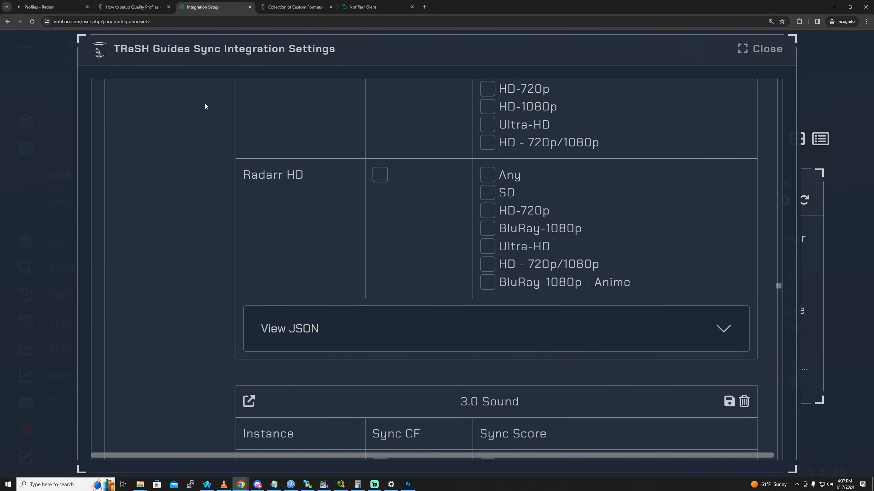
pyautogui.scroll(-5, 387, 260)
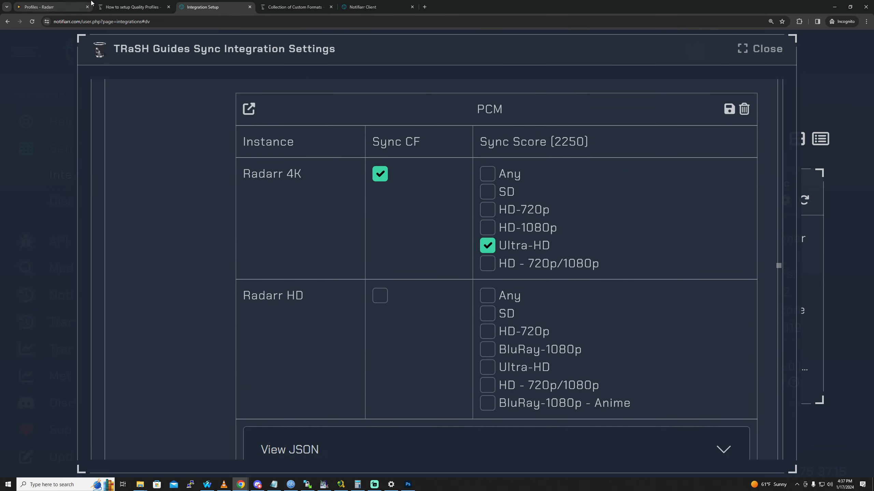
# Switch to Radarr and set the AMZN custom format score to 10 in the HD - 720p/1080p profile.
pyautogui.click(52, 7)
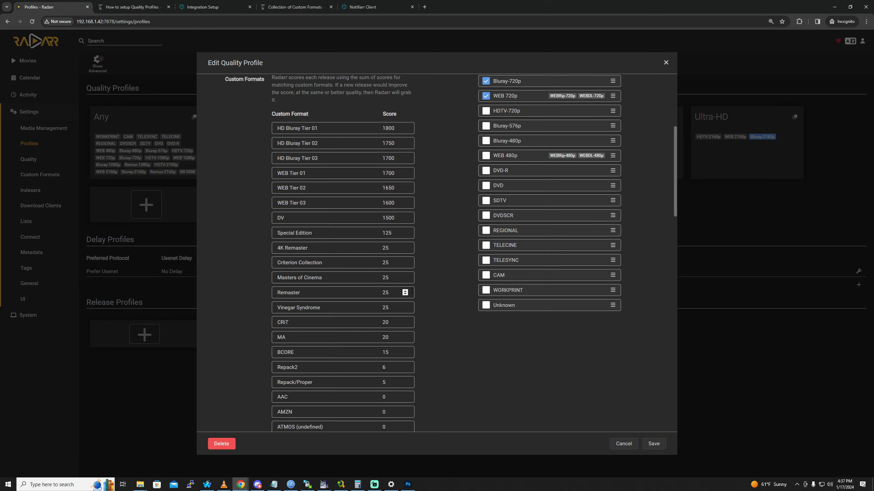
pyautogui.scroll(-5, 384, 336)
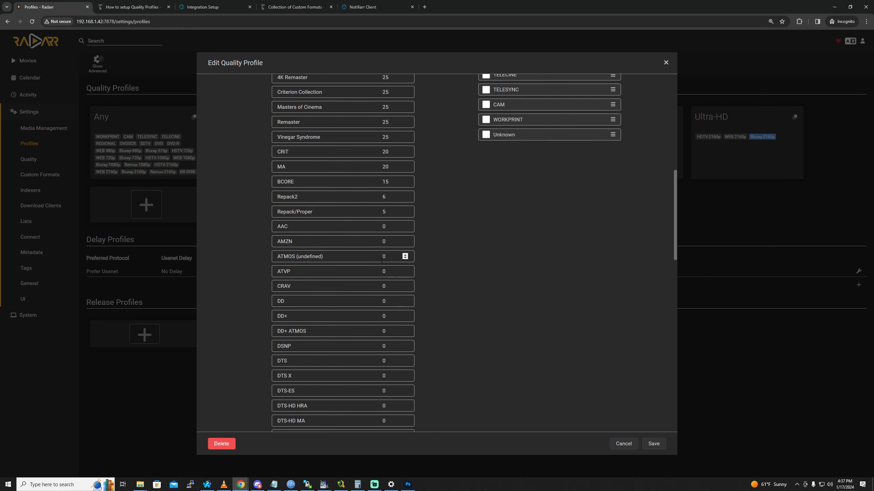
pyautogui.click(385, 241)
pyautogui.write('10')
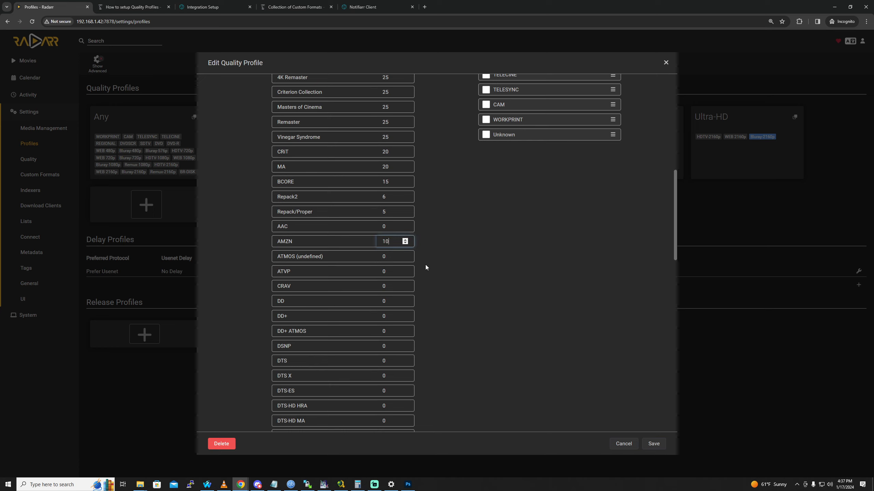
pyautogui.scroll(-6, 447, 348)
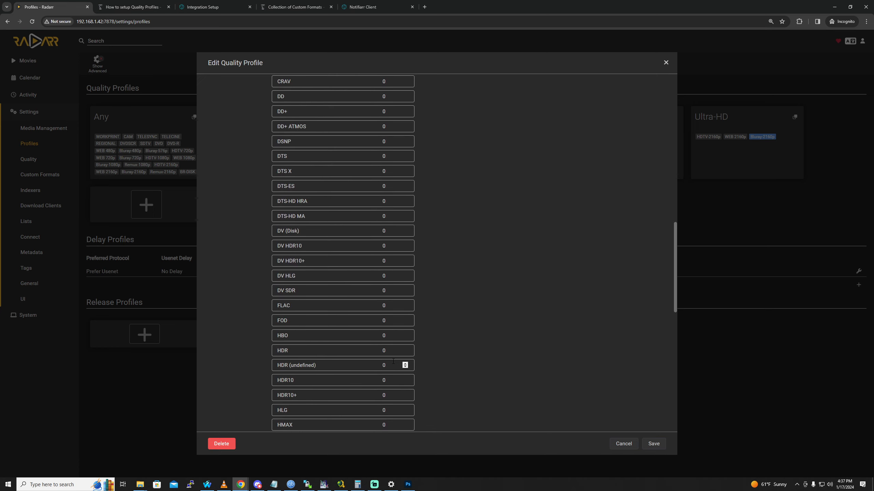
pyautogui.scroll(3, 374, 294)
pyautogui.scroll(9, 378, 314)
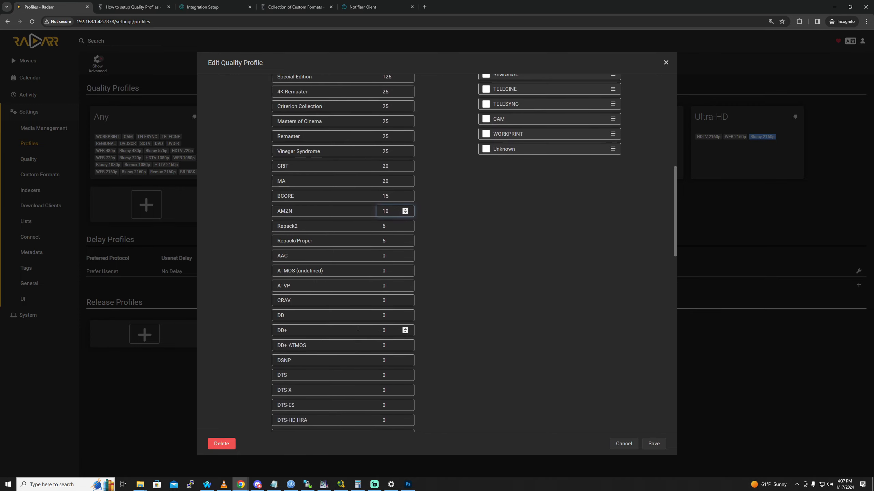
# Set the HMAX custom format score to 15 in the same quality profile.
pyautogui.scroll(-7, 358, 369)
pyautogui.scroll(-8, 358, 369)
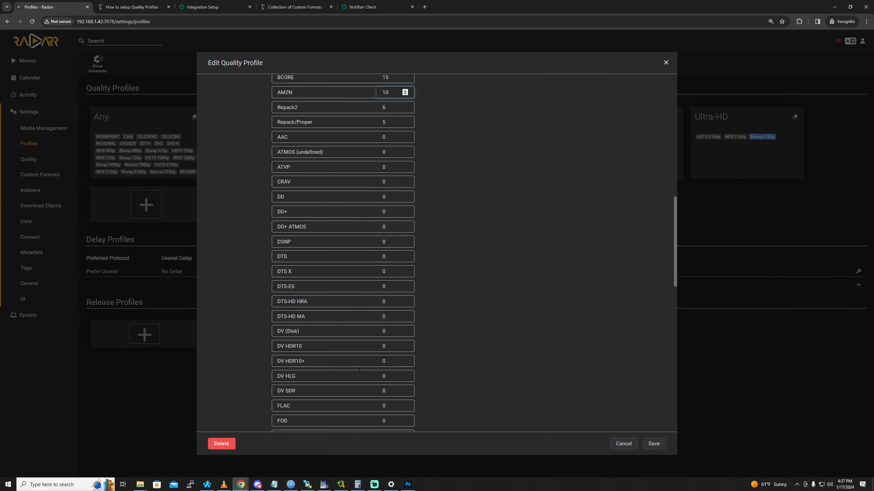
pyautogui.click(342, 286)
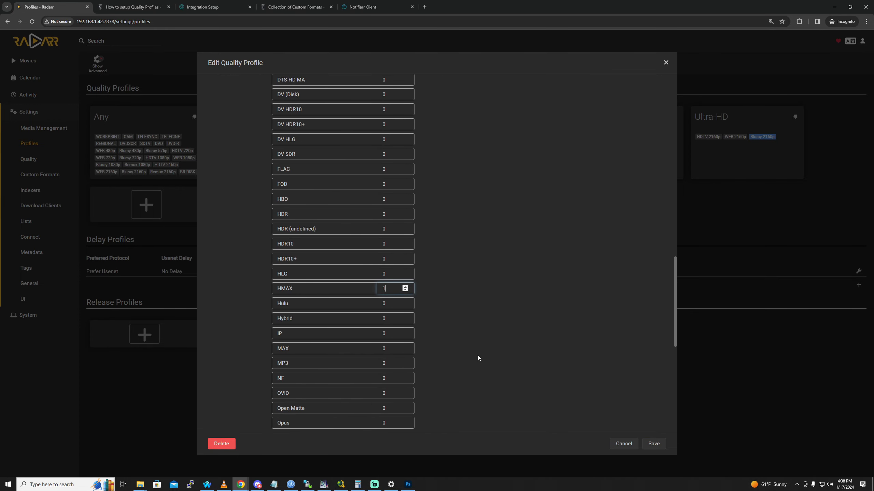
pyautogui.write('1')
pyautogui.click(494, 351)
# Rename the quality profile as UHD and review its list of custom format scores.
pyautogui.scroll(-8, 435, 383)
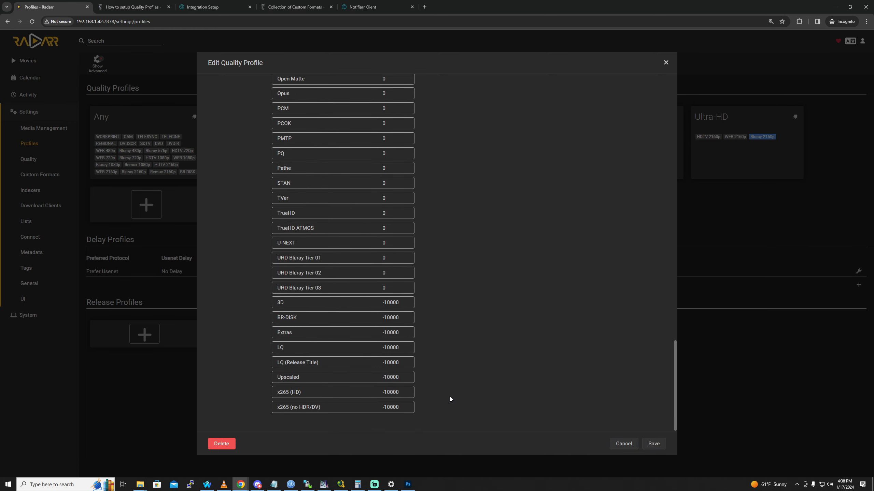
pyautogui.scroll(20, 449, 397)
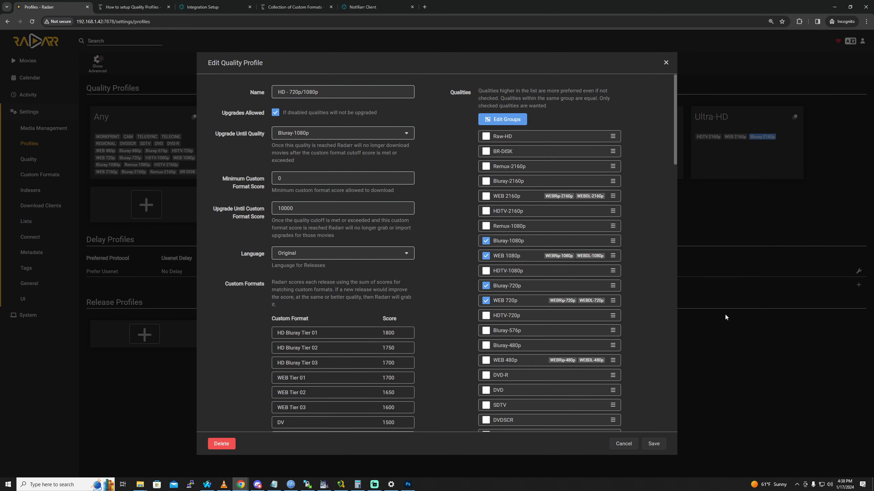
pyautogui.tripleClick(345, 93)
pyautogui.write('UHDR')
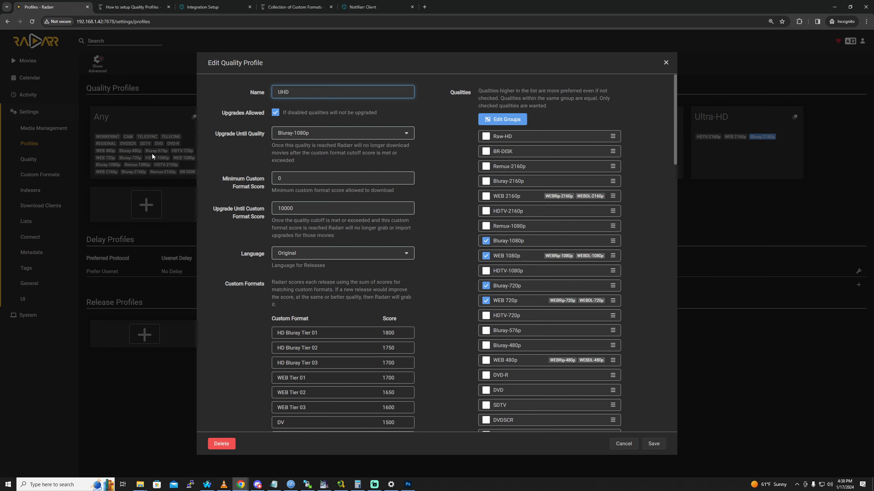
pyautogui.scroll(-5, 220, 243)
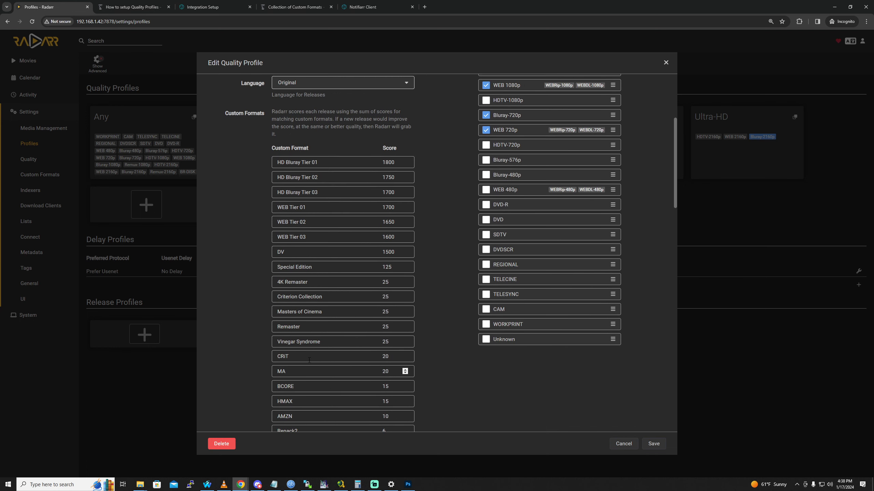
pyautogui.scroll(-2, 309, 360)
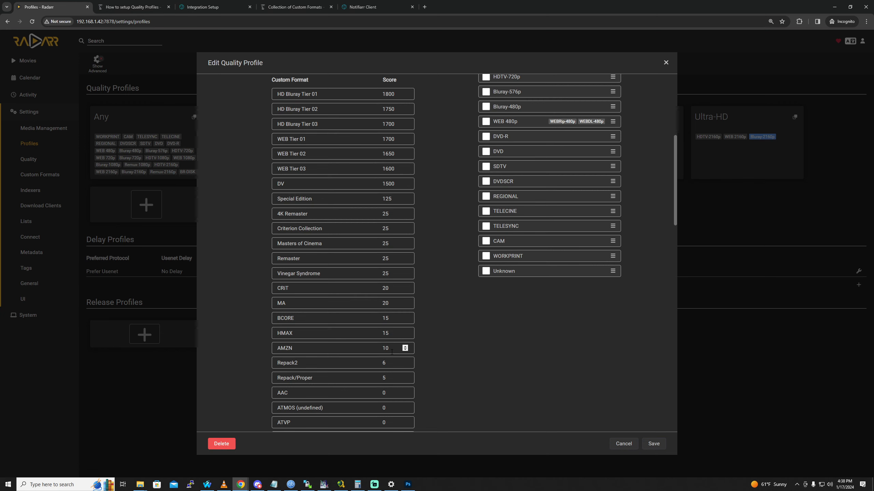
# Switch to the TRaSH Guides custom format collection and go to the Amazon entry under Streaming Services.
pyautogui.click(297, 12)
pyautogui.scroll(20, 405, 377)
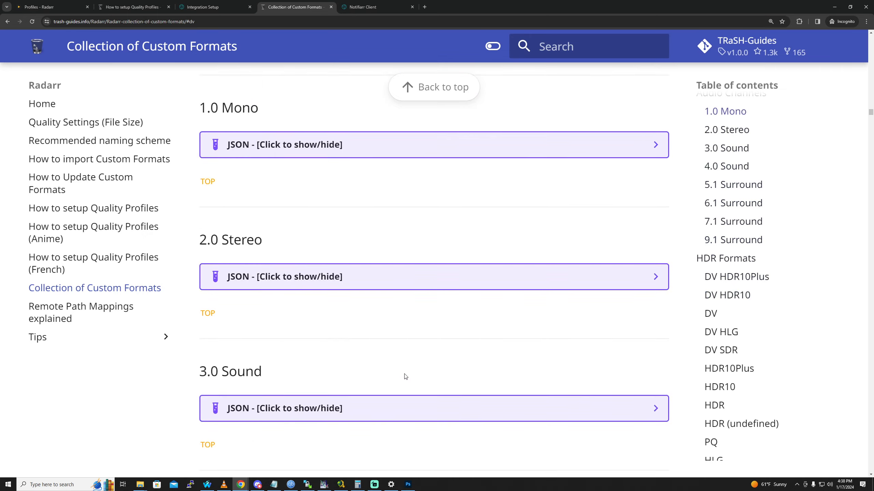
pyautogui.scroll(20, 405, 377)
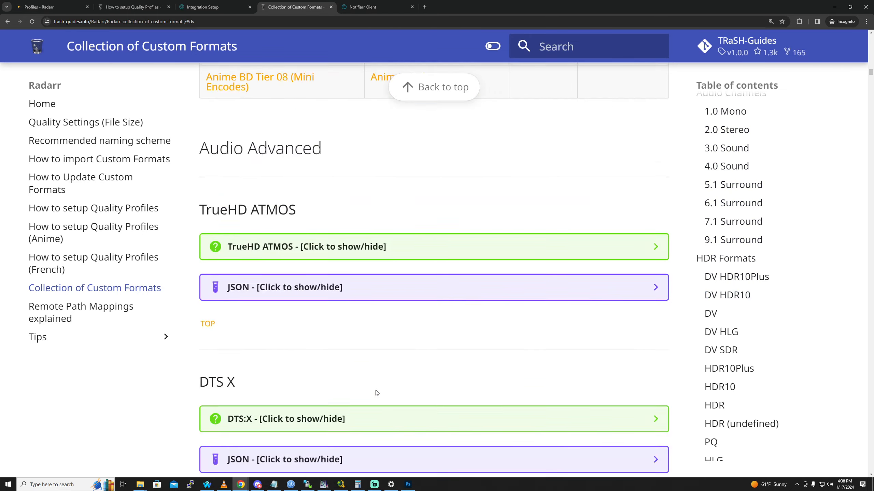
pyautogui.scroll(20, 377, 393)
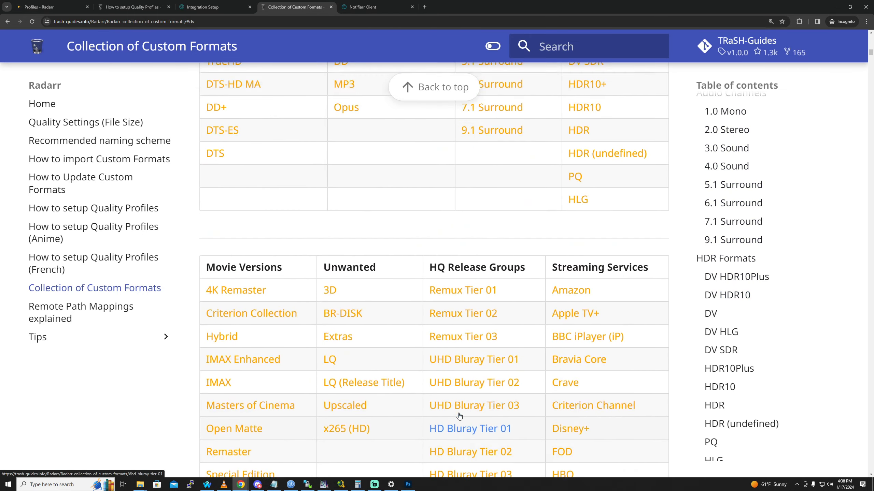
pyautogui.scroll(8, 459, 416)
pyautogui.scroll(-7, 383, 406)
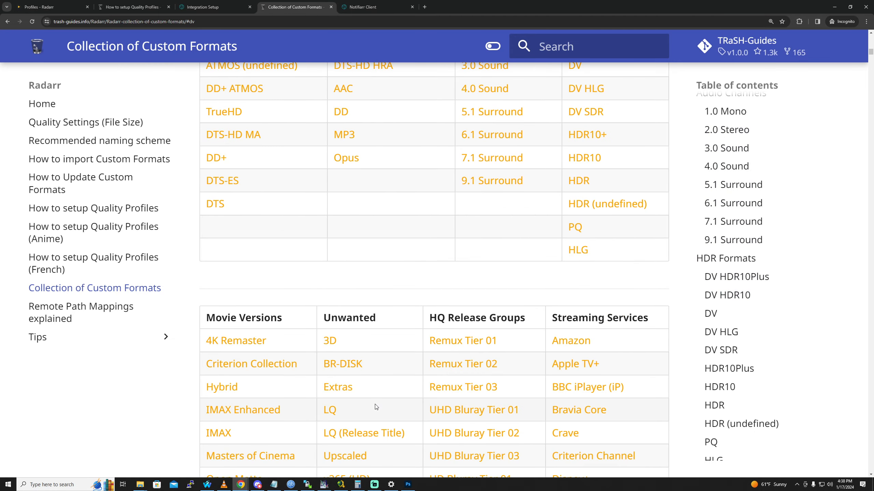
pyautogui.scroll(-4, 376, 407)
pyautogui.click(564, 203)
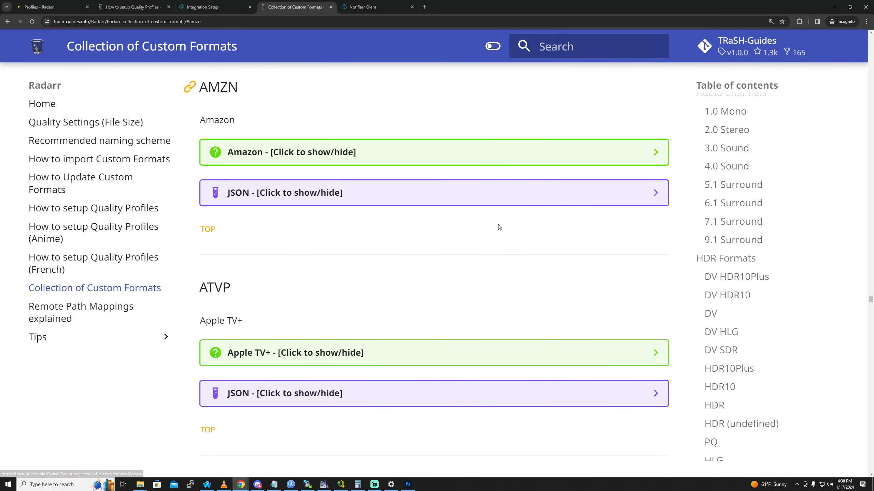
# Expand the AMZN entry's JSON, examine its WEBDL and WEBRIP specifications, collapse it, and look over the other streaming service entries.
pyautogui.click(243, 194)
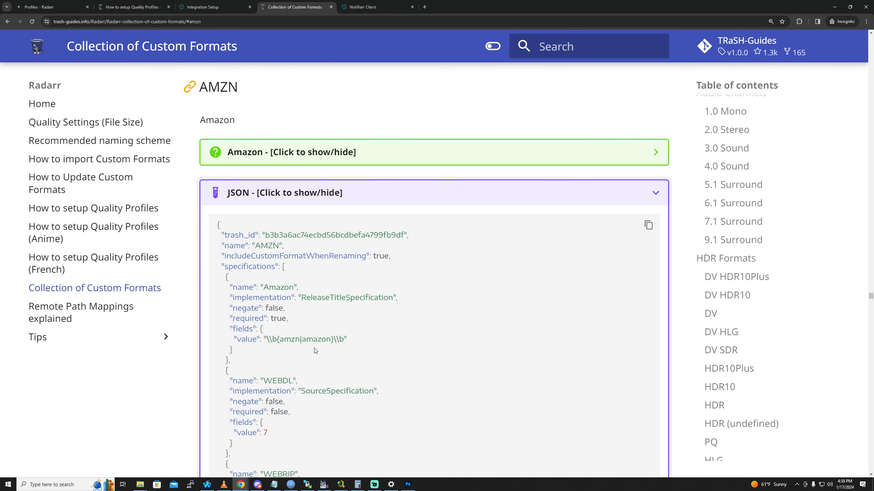
pyautogui.scroll(-2, 316, 350)
pyautogui.scroll(-3, 299, 374)
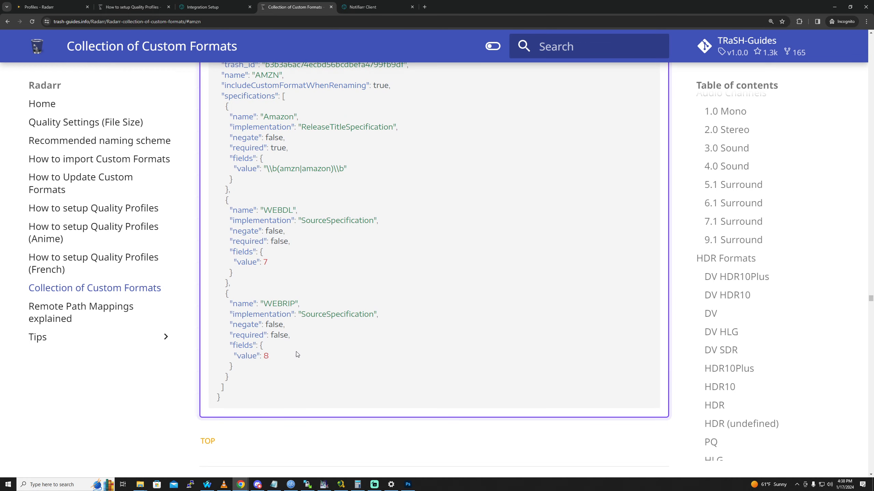
pyautogui.scroll(3, 259, 320)
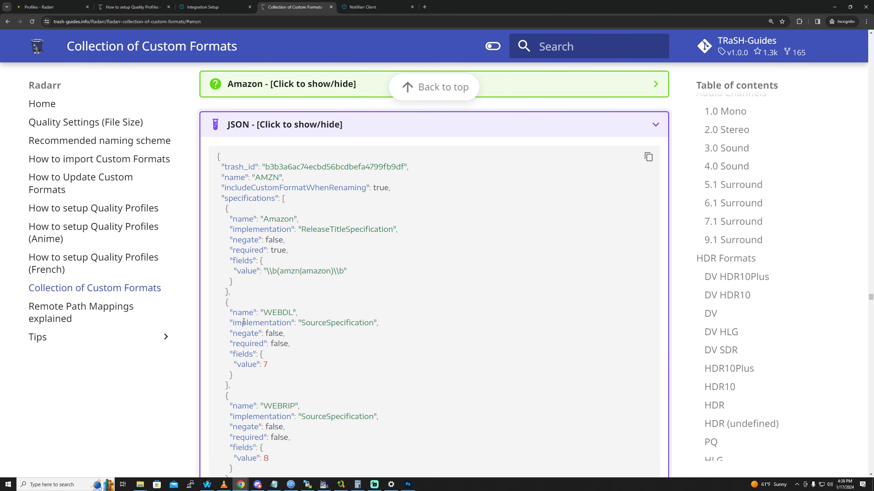
pyautogui.moveTo(248, 365); pyautogui.dragTo(268, 365)
pyautogui.scroll(4, 270, 361)
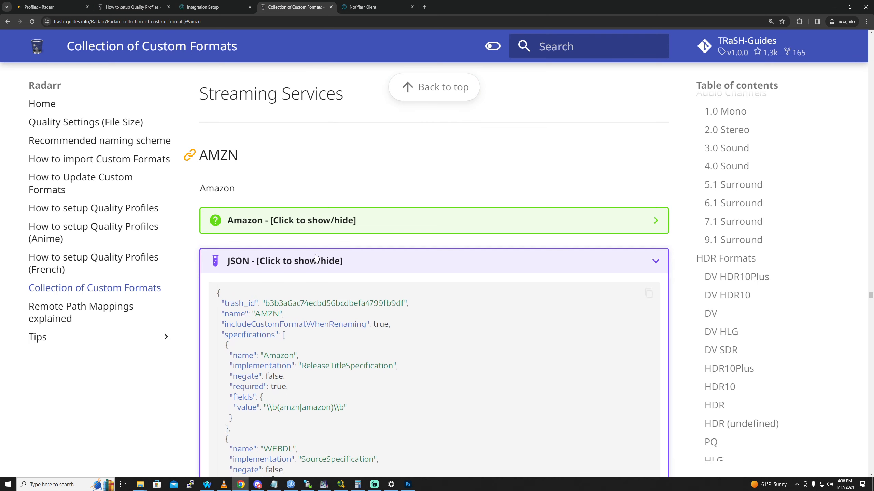
pyautogui.click(311, 261)
pyautogui.scroll(-20, 302, 331)
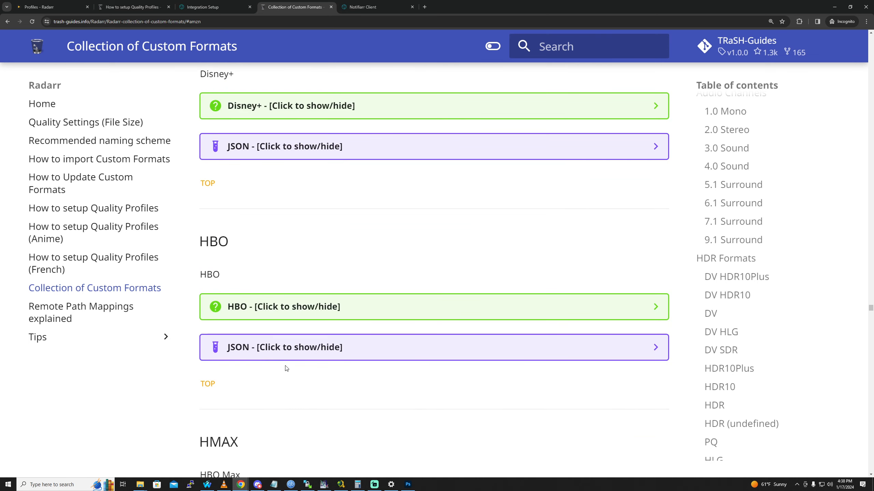
# Expand the HBO entry's JSON, examine its WEBDL and WEBRIP specifications, and collapse it again.
pyautogui.click(259, 340)
pyautogui.scroll(-8, 263, 355)
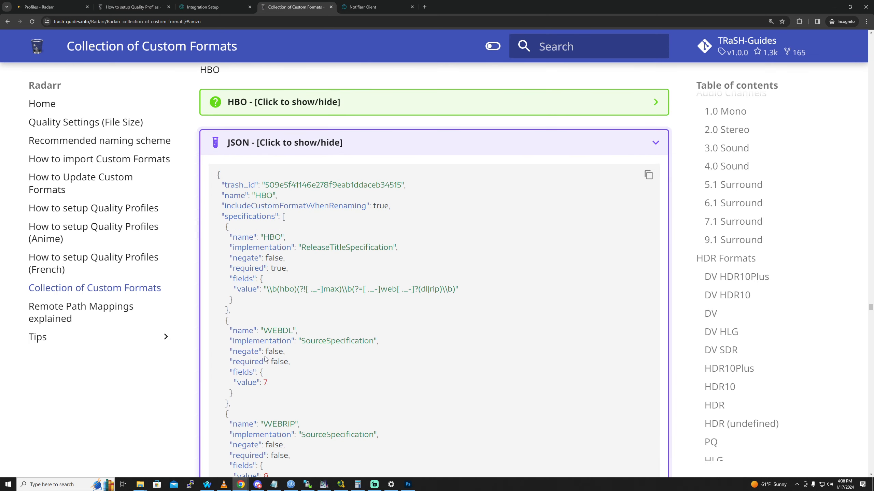
pyautogui.scroll(3, 267, 365)
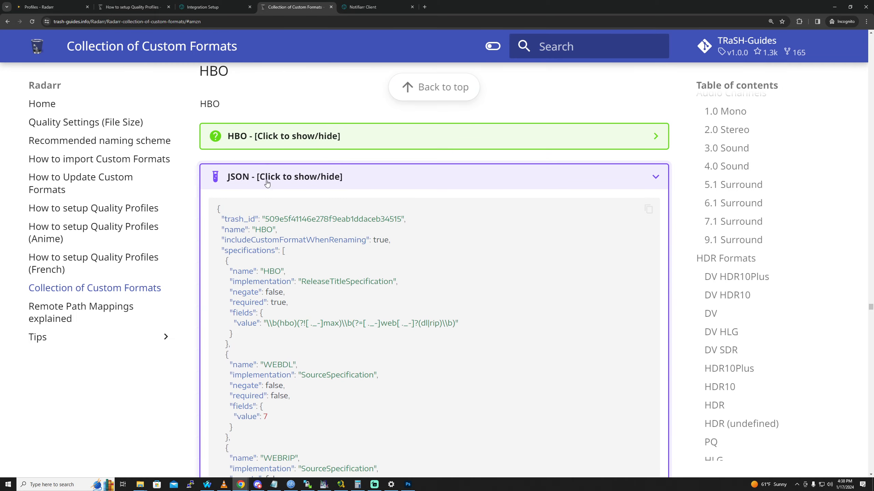
pyautogui.click(268, 169)
pyautogui.scroll(-2, 268, 314)
pyautogui.scroll(4, 267, 347)
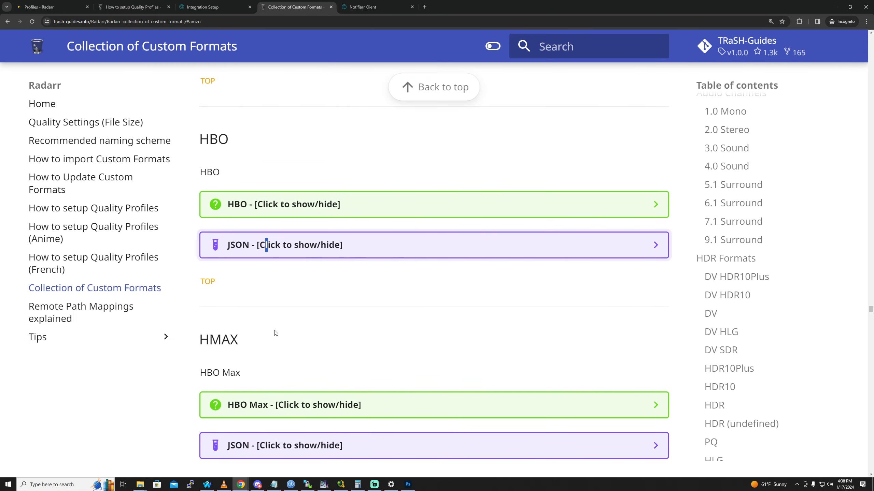
# Expand the HMAX entry's JSON, examine its release title and source specifications, collapse it, and look over the following services.
pyautogui.scroll(-3, 267, 365)
pyautogui.click(253, 350)
pyautogui.scroll(-9, 254, 354)
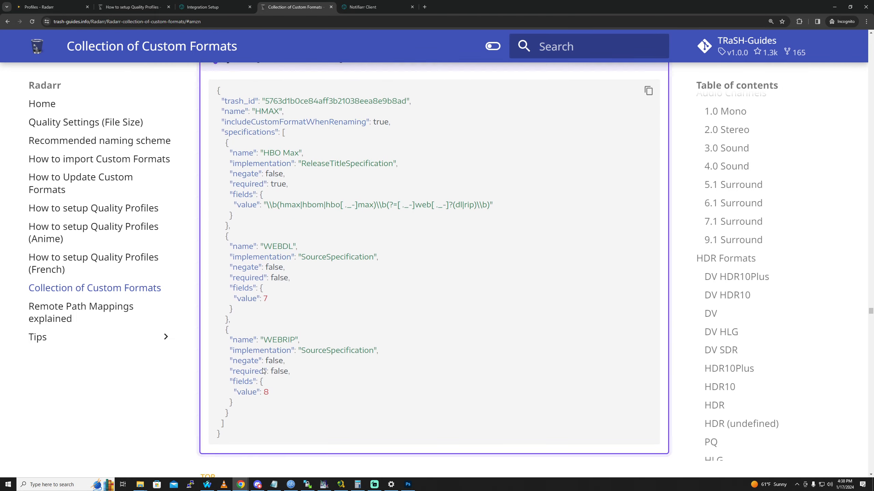
pyautogui.scroll(3, 267, 397)
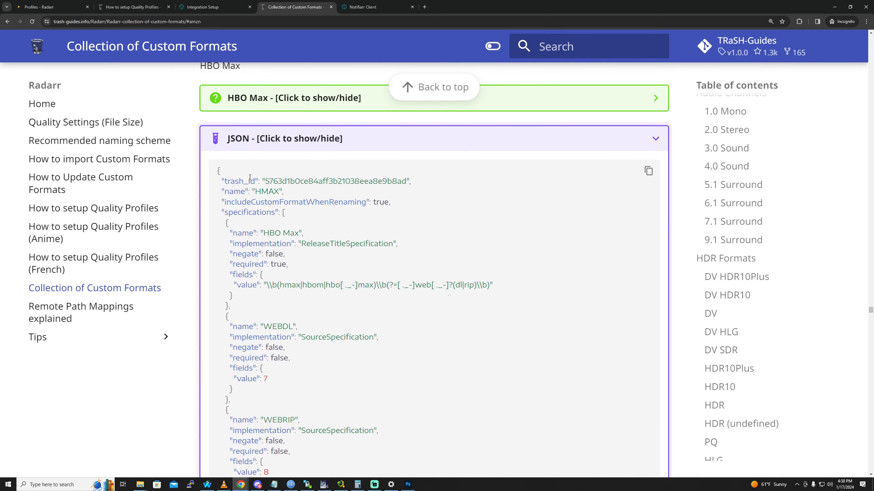
pyautogui.click(266, 146)
pyautogui.scroll(-8, 293, 330)
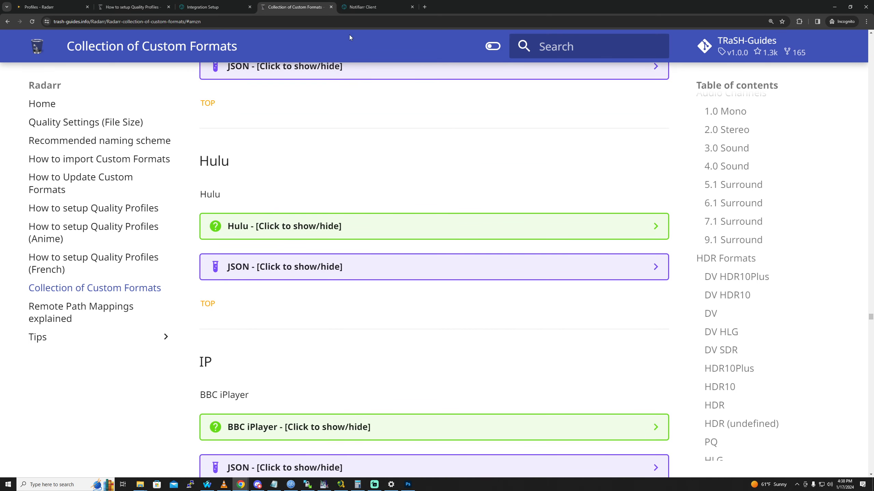
# Switch to Notifiarr's TRaSH Guides Sync settings and jump to the Max custom format's sync table.
pyautogui.click(364, 7)
pyautogui.click(203, 6)
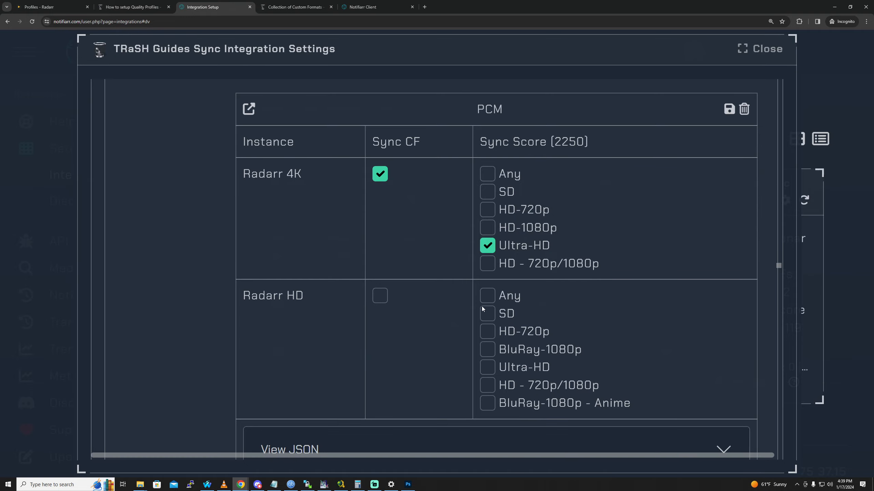
pyautogui.scroll(-20, 482, 306)
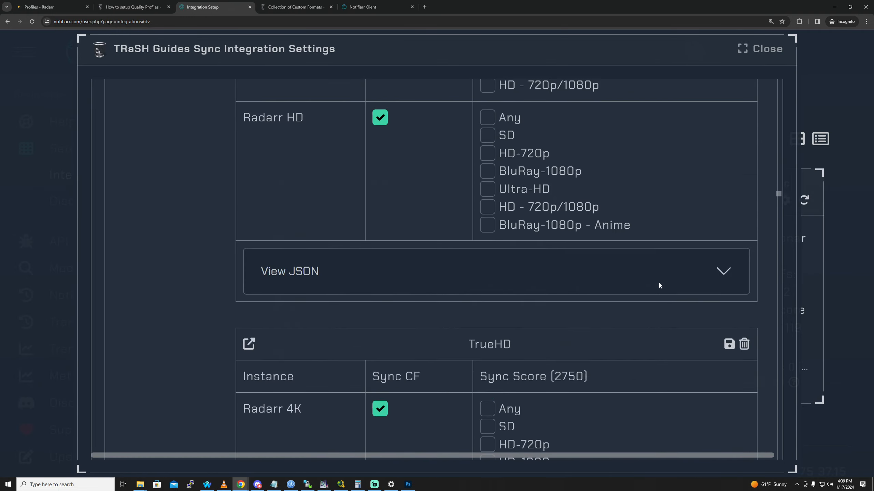
pyautogui.scroll(-20, 659, 285)
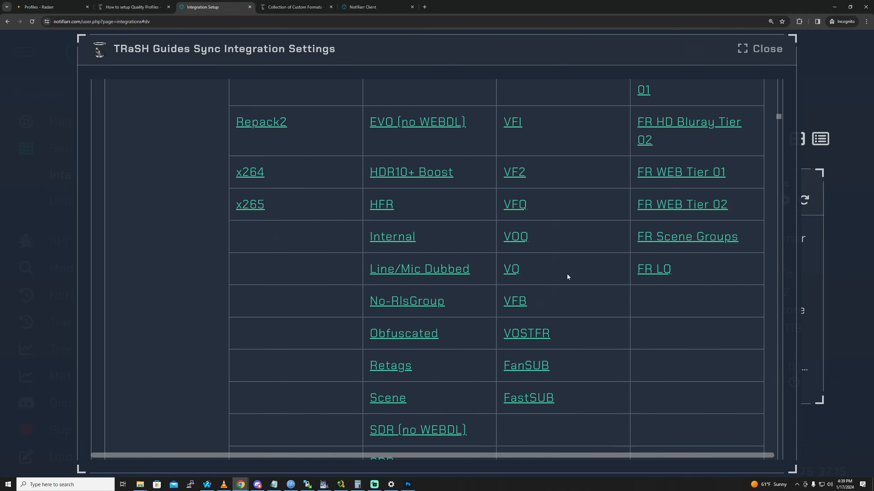
pyautogui.scroll(20, 568, 277)
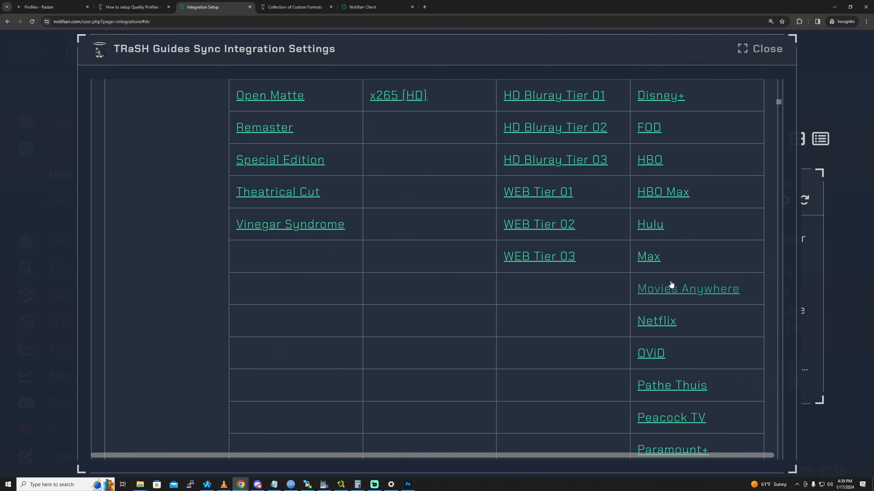
pyautogui.click(649, 256)
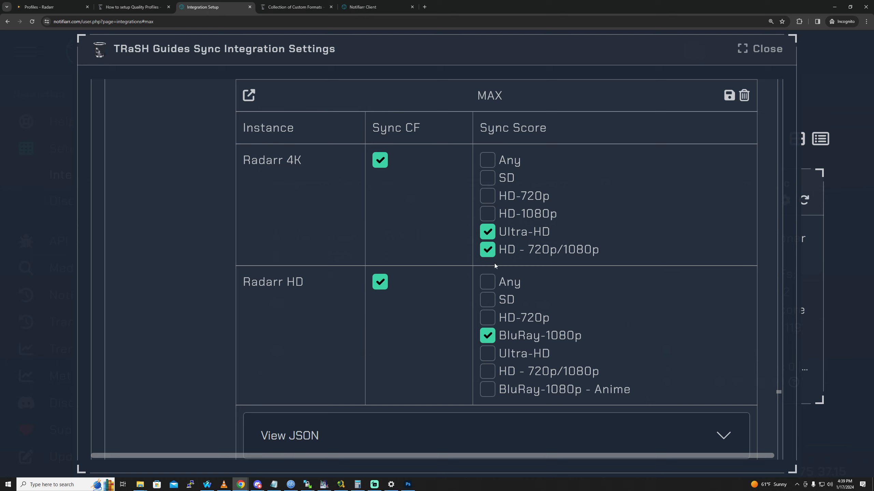
pyautogui.scroll(1, 398, 269)
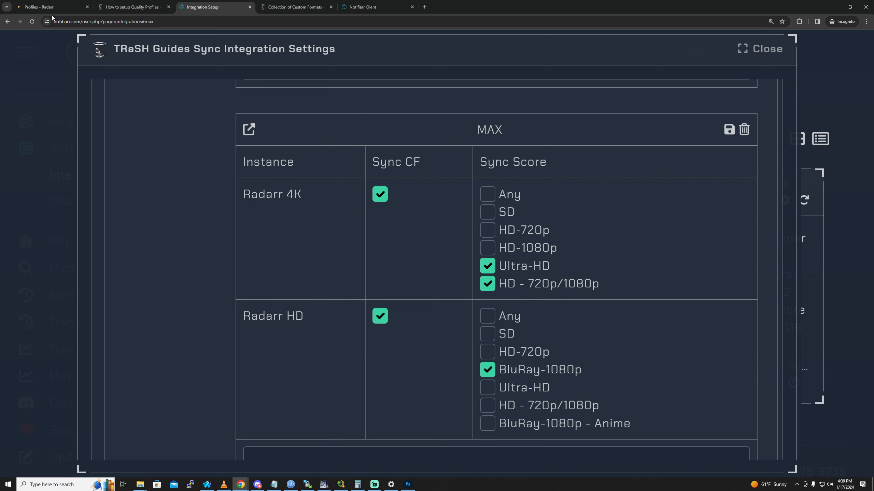
# Leave the Radarr profile page and load Sonarr at 192.168.1.42:8990 in its place.
pyautogui.click(70, 9)
pyautogui.click(167, 23)
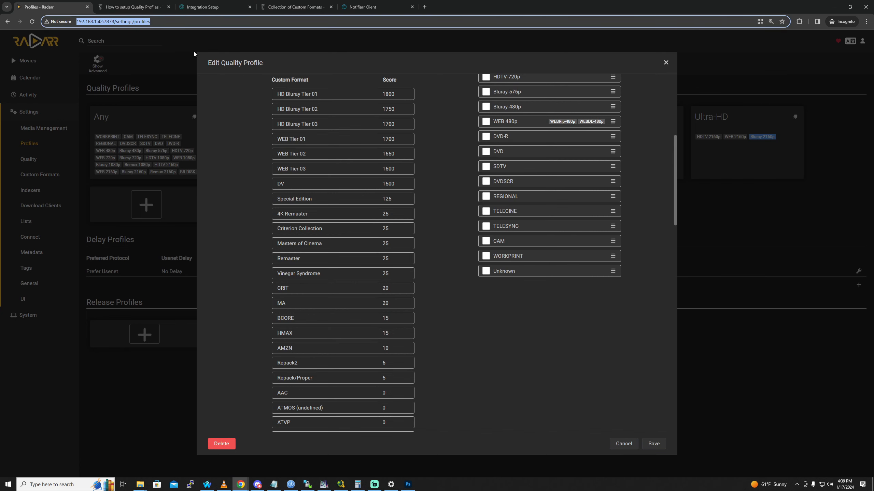
pyautogui.write('192.168.1.42')
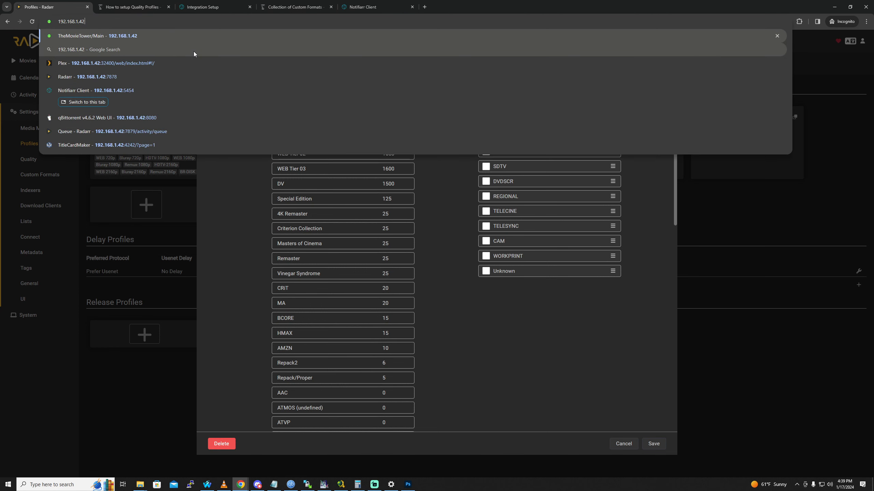
pyautogui.write(':')
pyautogui.write('89909')
pyautogui.press('Return')
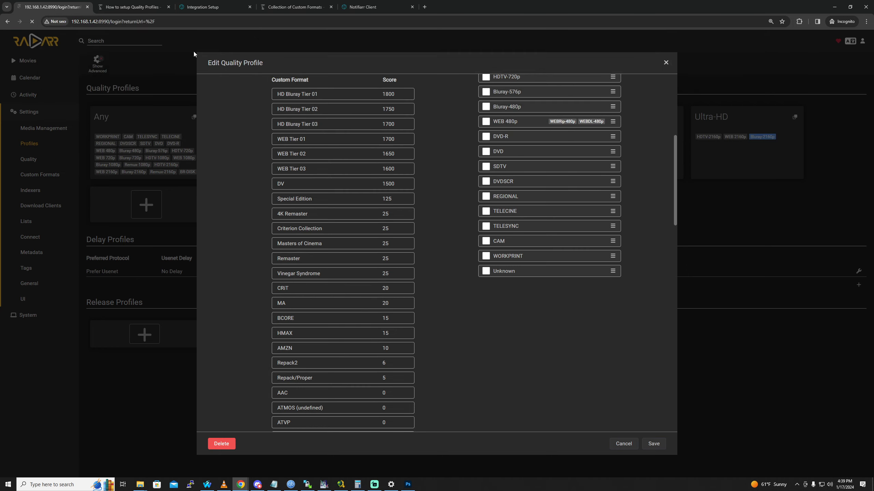
# Sign in to Sonarr with the saved username and password.
pyautogui.click(461, 108)
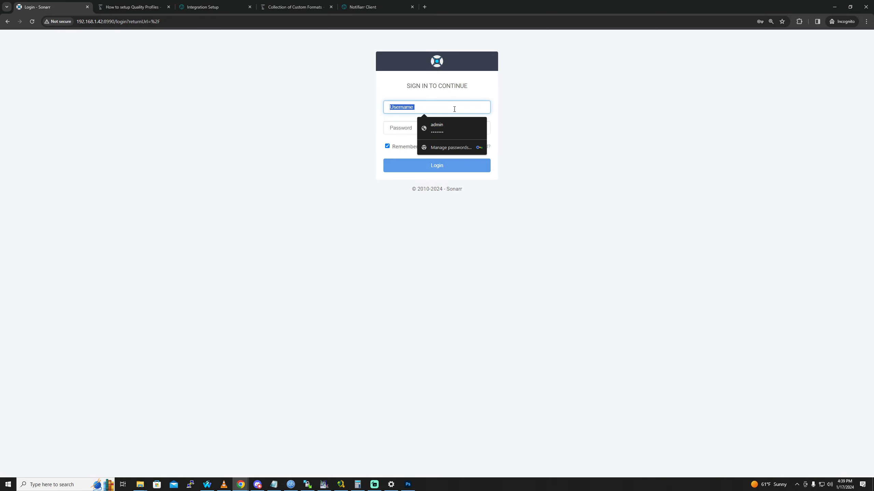
pyautogui.click(452, 129)
pyautogui.click(441, 166)
# Look over Sonarr's custom formats and open the WEB-DL (2160p) quality profile.
pyautogui.click(26, 161)
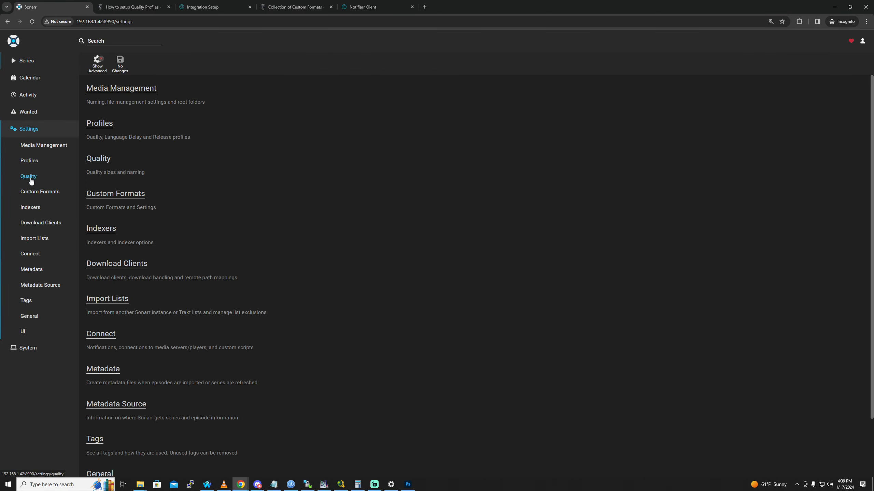
pyautogui.click(41, 192)
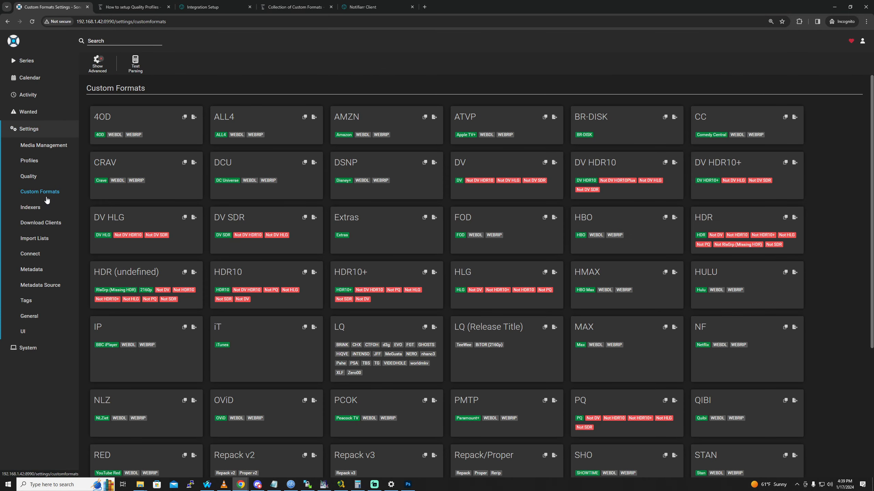
pyautogui.click(40, 177)
pyautogui.click(35, 163)
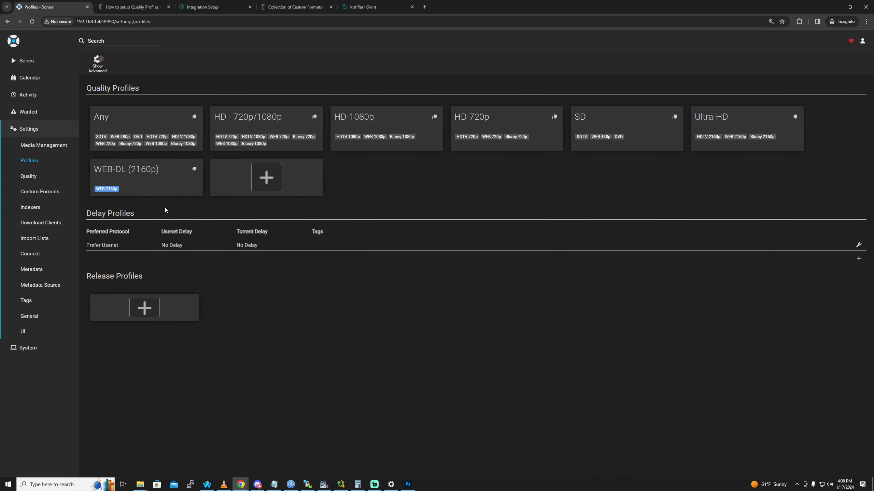
pyautogui.click(156, 181)
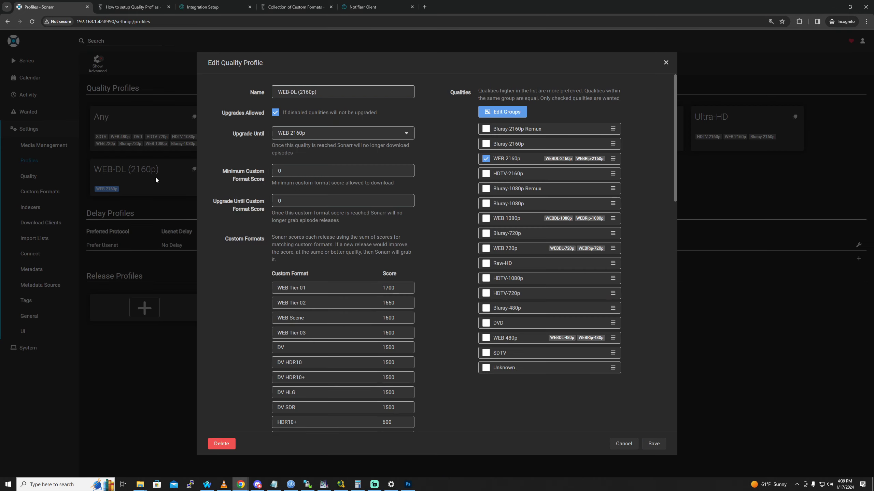
# Review the WEB-DL (2160p) profile's custom format scores, checking those of HMAX and AMZN.
pyautogui.scroll(-7, 367, 359)
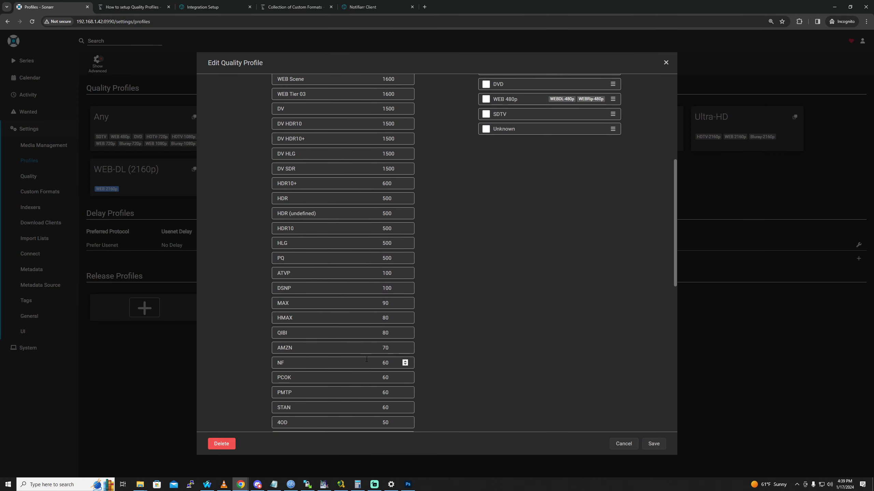
pyautogui.doubleClick(394, 321)
pyautogui.doubleClick(398, 349)
pyautogui.click(477, 358)
pyautogui.scroll(-5, 447, 360)
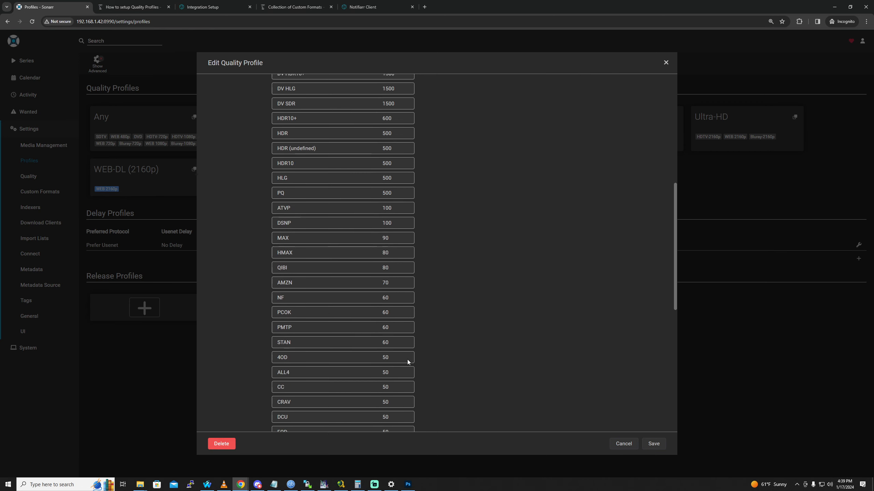
# Enlarge the page to 175% and compare the HMAX, AMZN and MAX scores within the profile.
pyautogui.keyDown('ctrl'); pyautogui.scroll(7, 303, 310); pyautogui.keyUp('ctrl')
pyautogui.keyDown('ctrl'); pyautogui.scroll(-3, 310, 316); pyautogui.keyUp('ctrl')
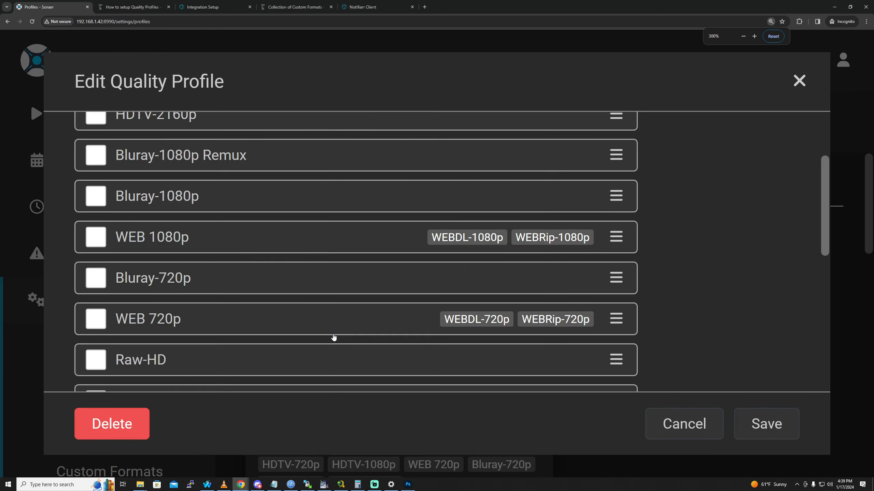
pyautogui.scroll(-6, 336, 324)
pyautogui.scroll(-2, 337, 312)
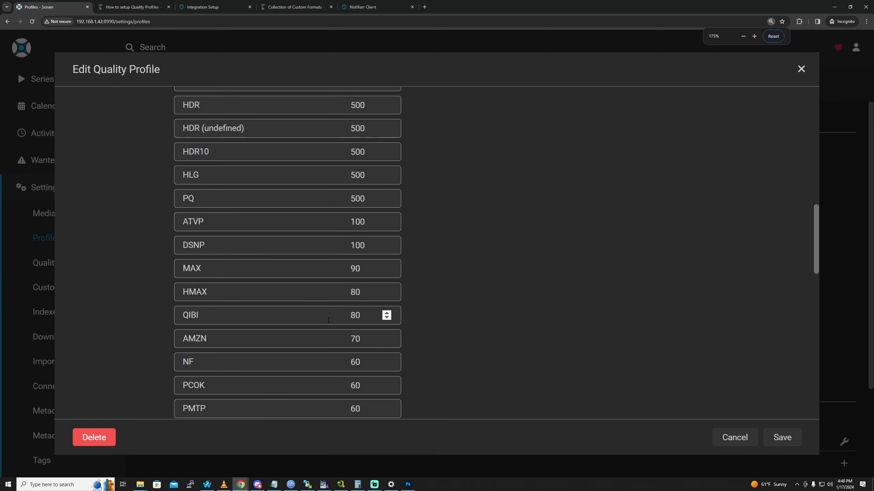
pyautogui.doubleClick(356, 292)
pyautogui.click(364, 341)
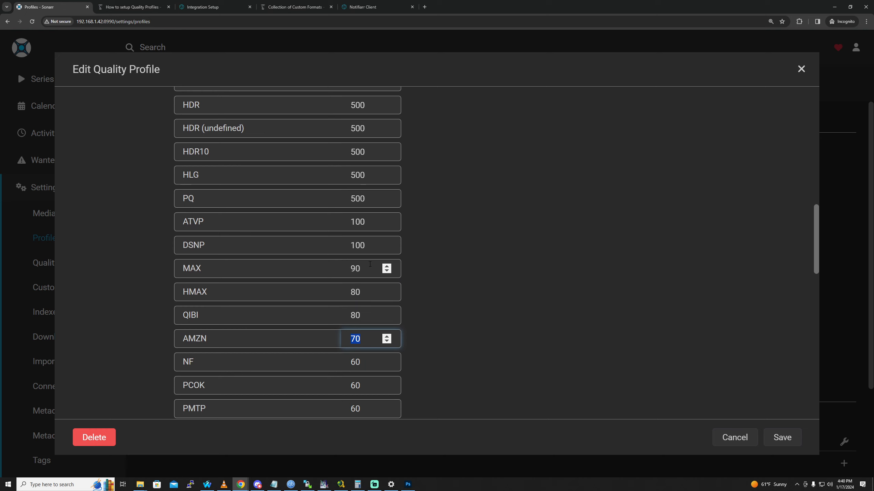
pyautogui.doubleClick(356, 269)
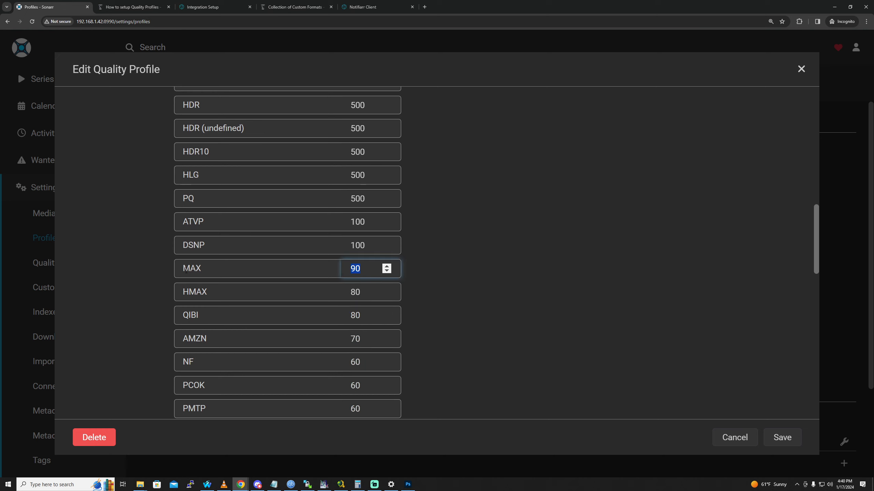
pyautogui.scroll(10, 403, 277)
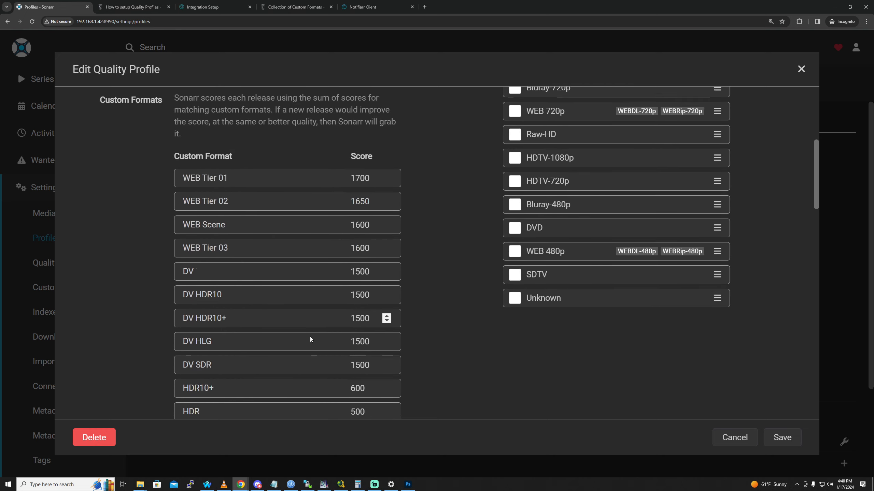
pyautogui.scroll(5, 299, 344)
# Return to Notifiarr's TRaSH Guides Sync settings and search the page for HMAX to examine its sync table.
pyautogui.click(206, 7)
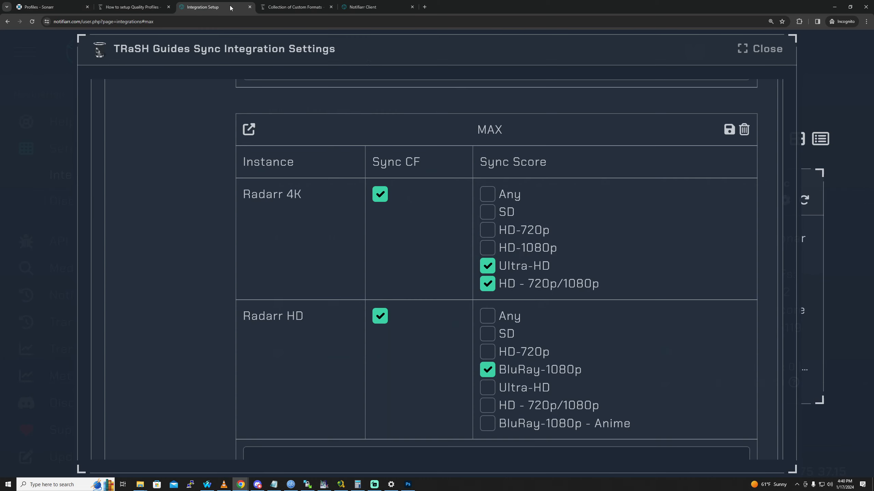
pyautogui.scroll(-10, 564, 286)
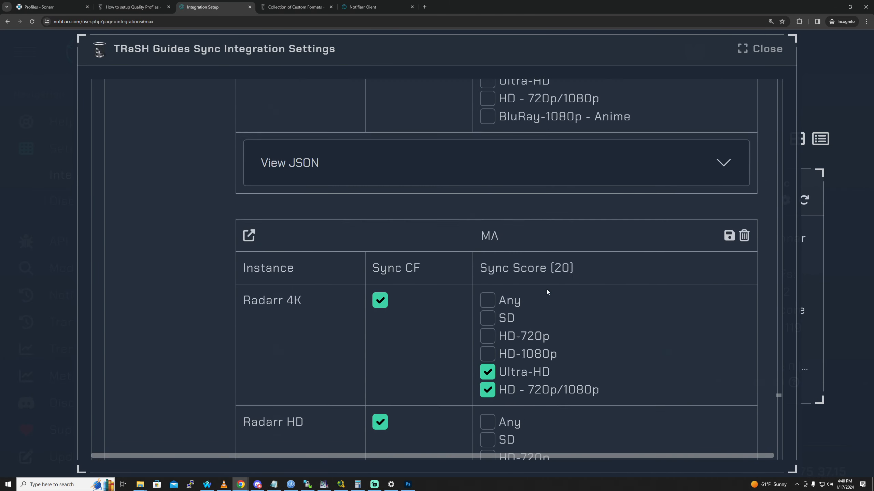
pyautogui.scroll(-2, 547, 288)
pyautogui.scroll(8, 548, 288)
pyautogui.hotkey('ctrl', 'f')
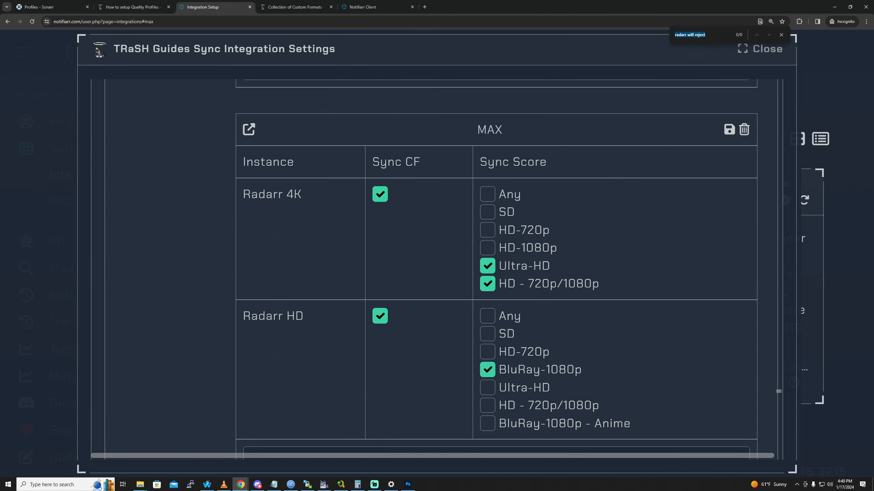
pyautogui.write('HMAX')
pyautogui.scroll(15, 539, 286)
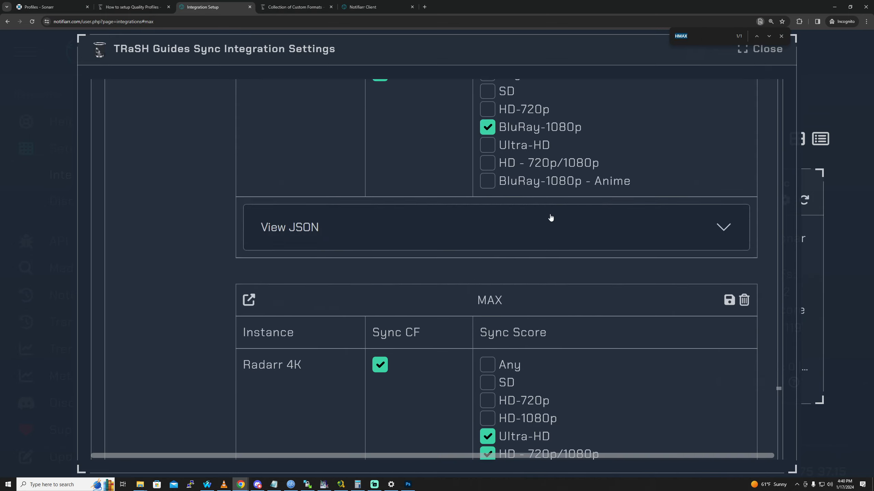
pyautogui.scroll(-15, 540, 288)
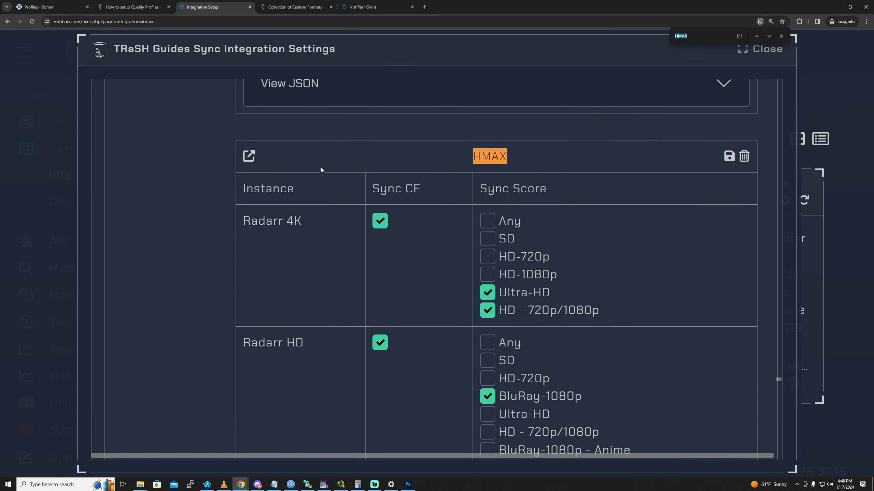
# Open the TRaSH Guides page for the HMAX custom format and expand the HBO Max and Max descriptions.
pyautogui.click(252, 163)
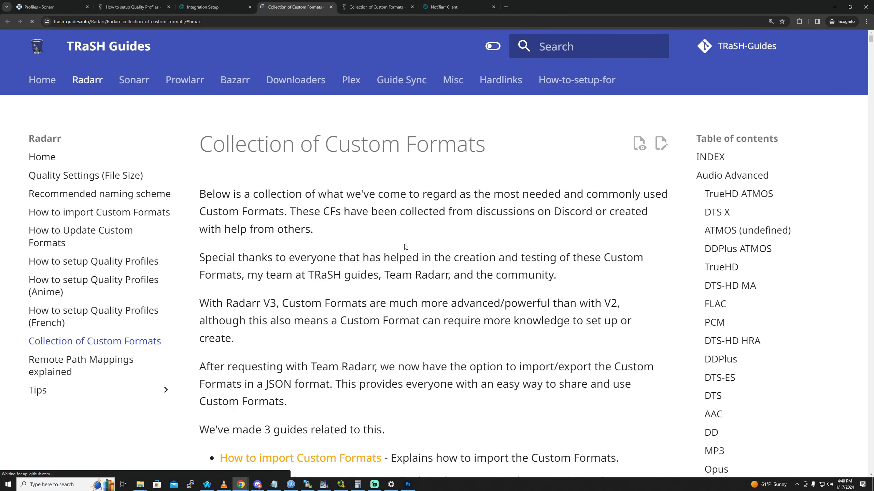
pyautogui.scroll(-3, 324, 306)
pyautogui.scroll(2, 237, 286)
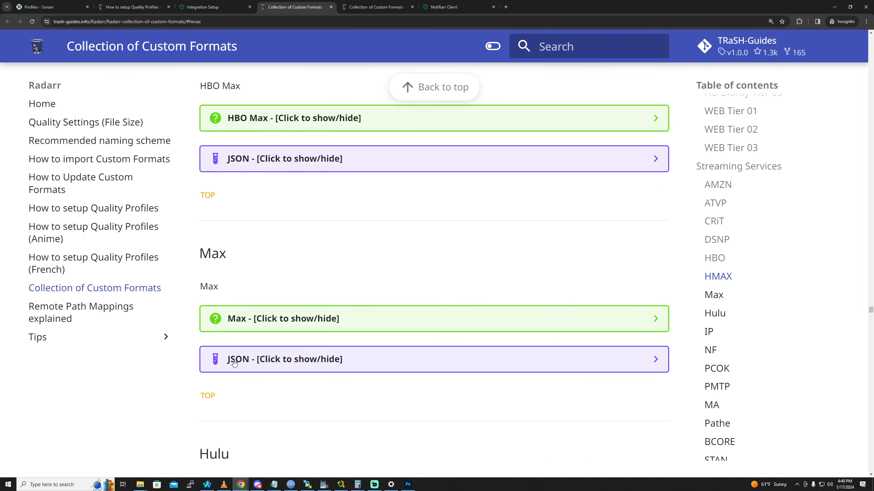
pyautogui.click(247, 322)
pyautogui.click(290, 128)
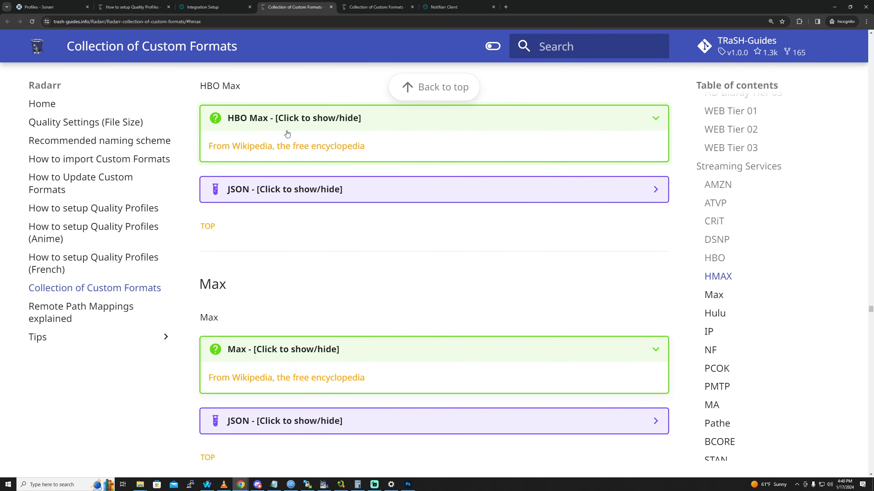
# Open the Wikipedia links under HBO Max and Max, returning to the custom formats collection after each.
pyautogui.click(283, 145)
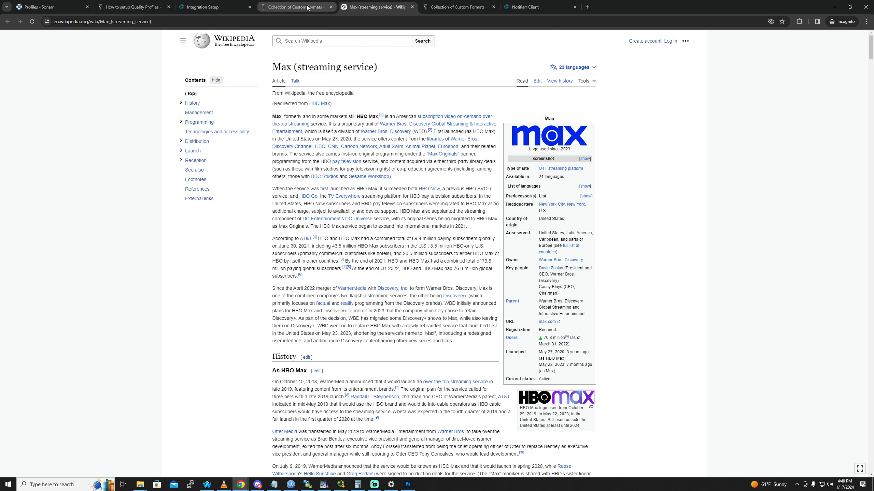
pyautogui.click(307, 8)
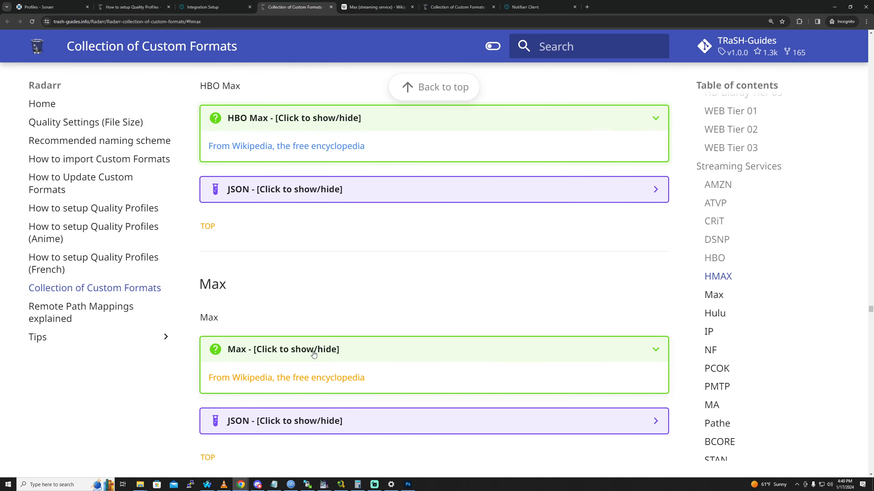
pyautogui.click(297, 378)
pyautogui.click(296, 7)
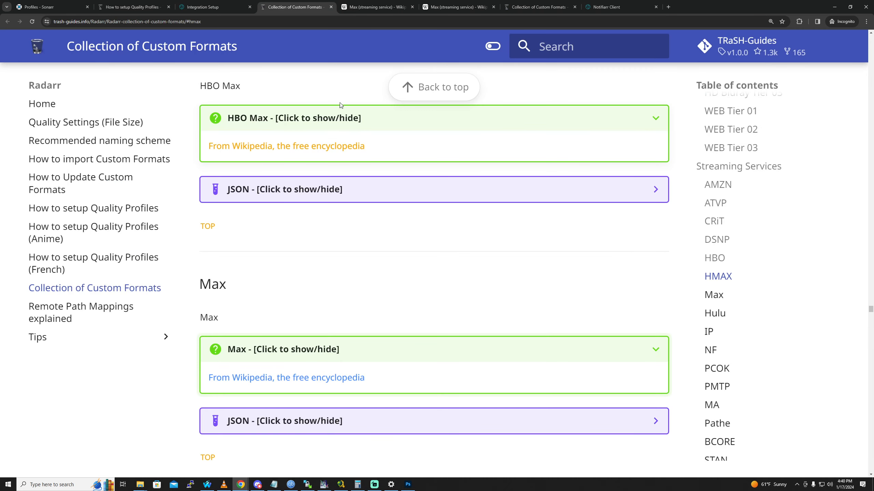
# Expand the JSON definitions of the HMAX and Max custom formats and compare their release title patterns.
pyautogui.click(238, 435)
pyautogui.click(325, 190)
pyautogui.scroll(-6, 395, 322)
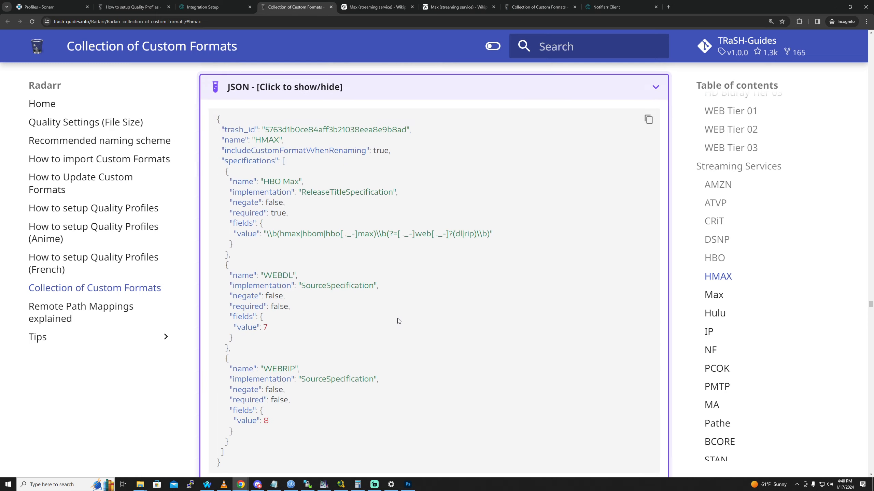
pyautogui.scroll(2, 399, 351)
pyautogui.scroll(-6, 399, 352)
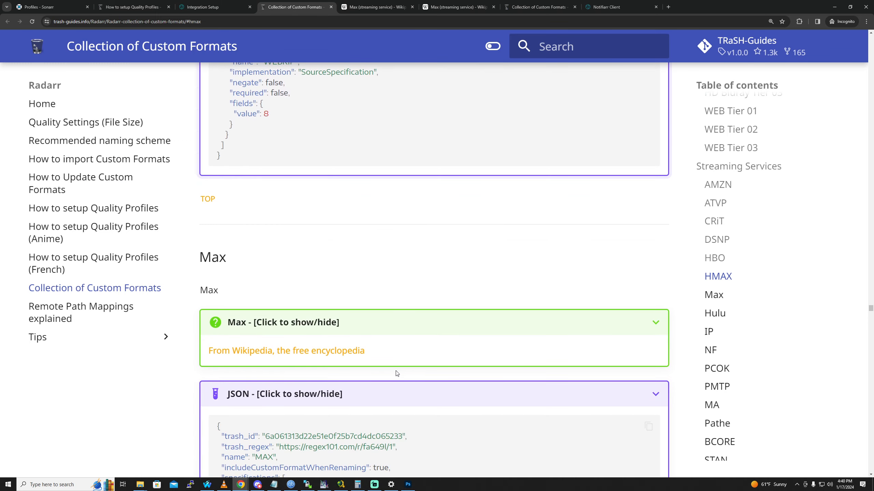
pyautogui.scroll(-8, 348, 386)
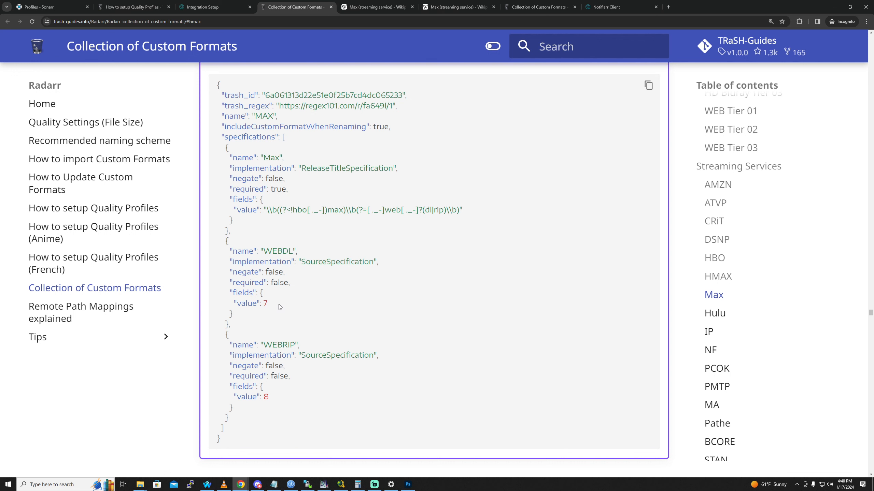
pyautogui.scroll(3, 289, 317)
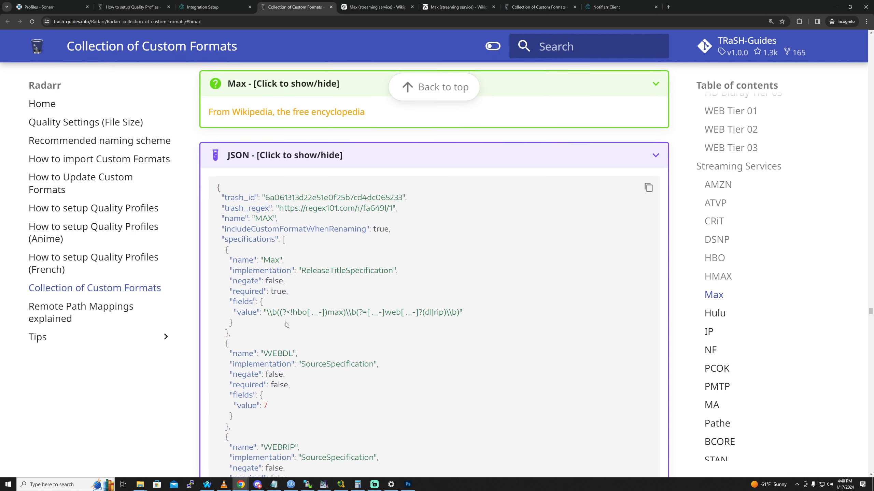
pyautogui.scroll(8, 291, 327)
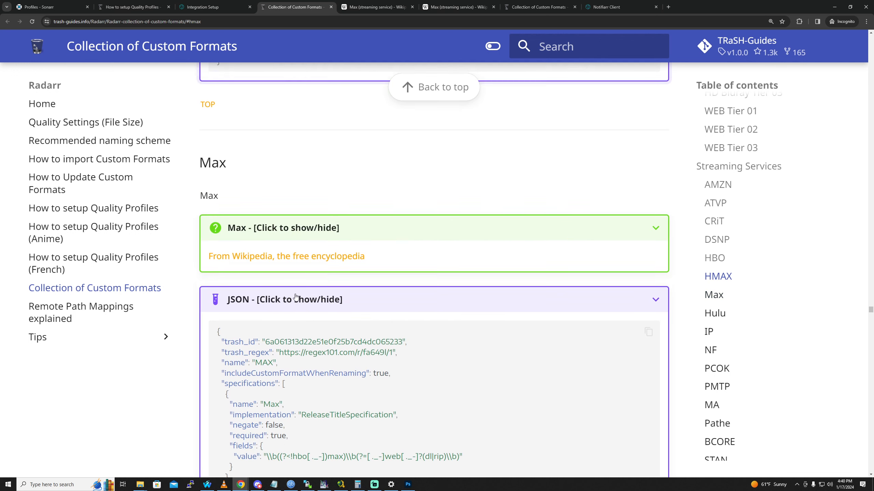
pyautogui.scroll(9, 291, 327)
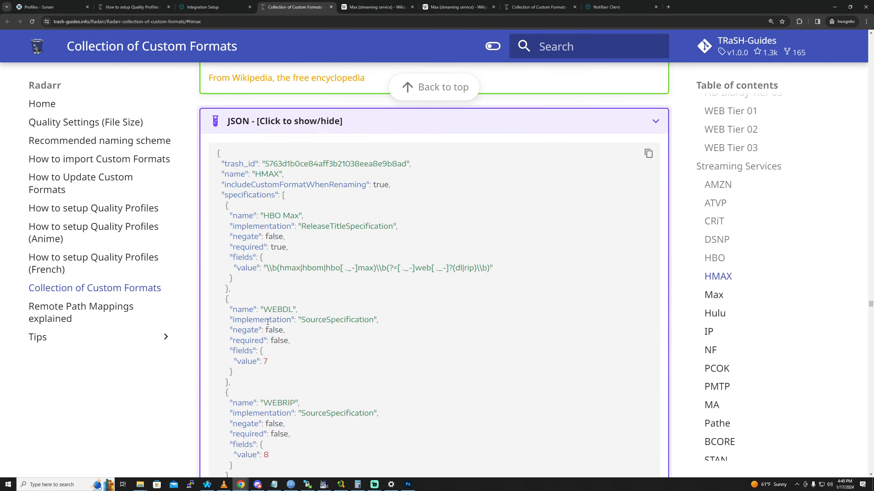
# Open the Sonarr guide on setting up quality profiles and expand the Streaming Services scores under WEB-1080p.
pyautogui.scroll(20, 268, 321)
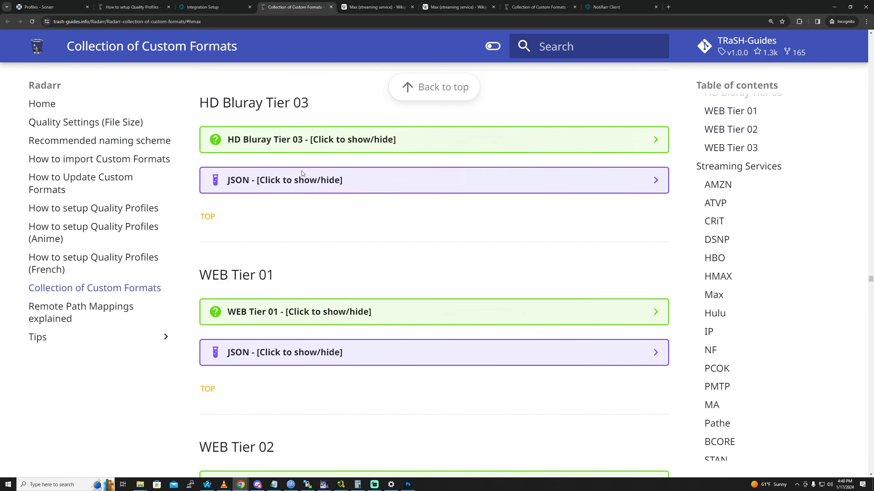
pyautogui.scroll(20, 302, 173)
pyautogui.moveTo(871, 265); pyautogui.dragTo(864, 31)
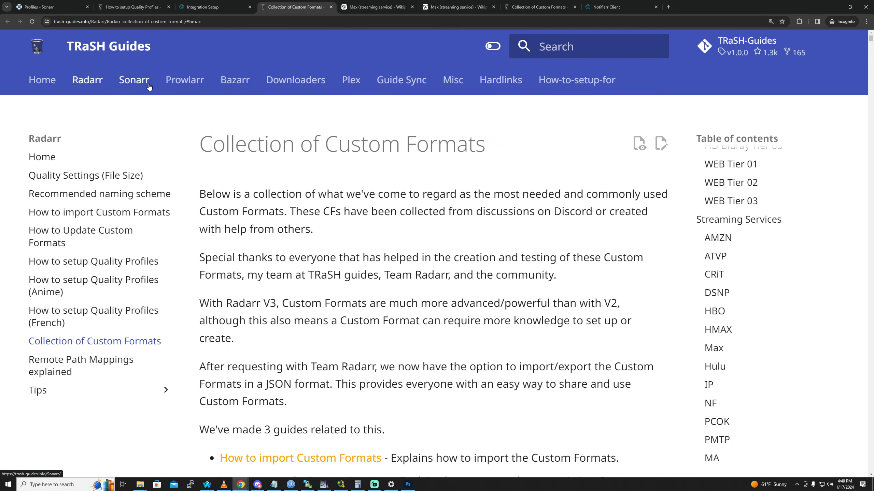
pyautogui.click(135, 82)
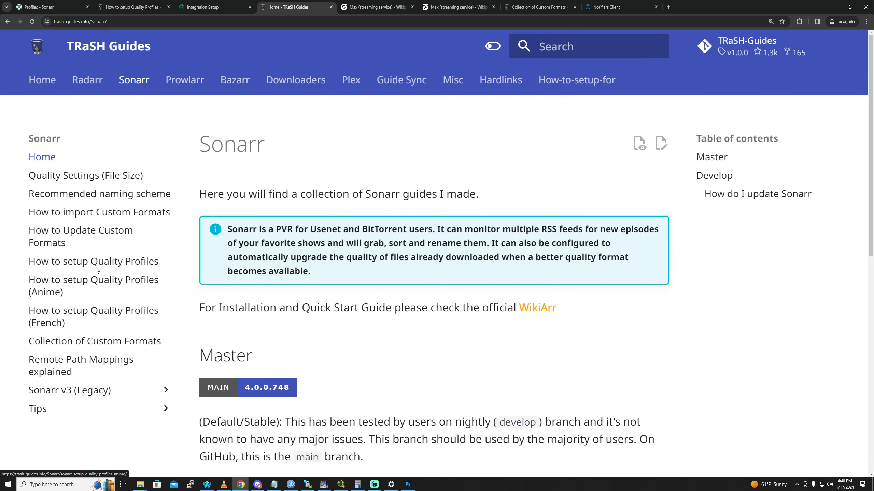
pyautogui.click(97, 263)
pyautogui.scroll(-10, 379, 323)
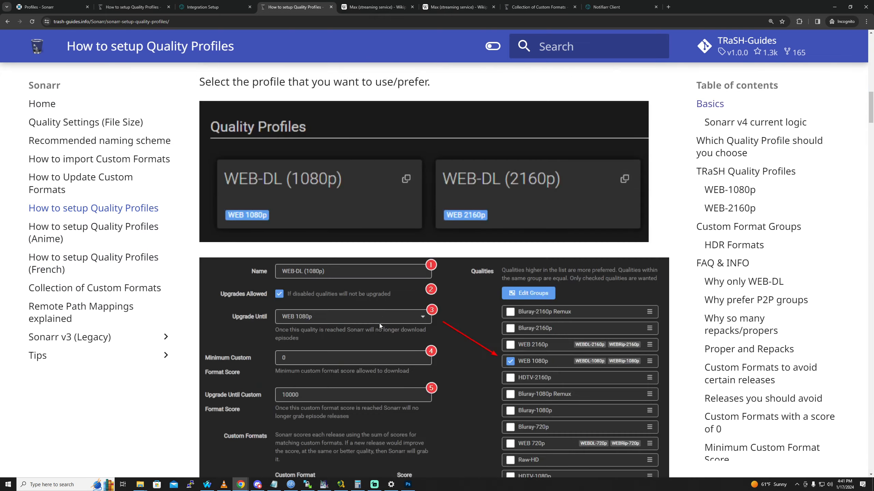
pyautogui.scroll(-15, 380, 324)
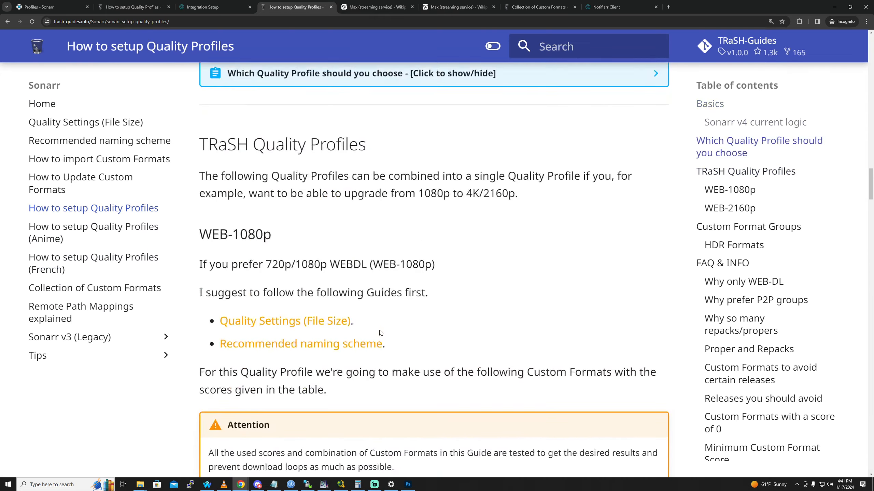
pyautogui.scroll(-10, 380, 332)
pyautogui.click(309, 305)
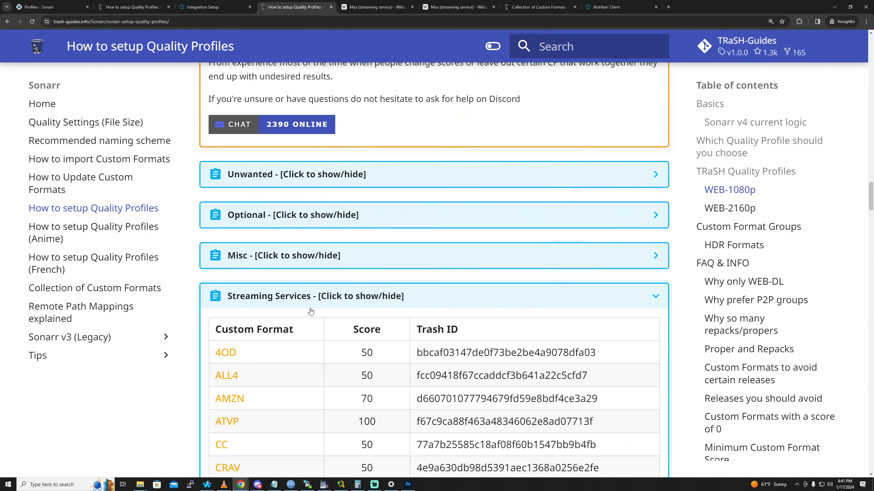
# Compare the AMZN, HMAX and MAX scores in the Streaming Services table, then view HMAX's definition and return to the guide.
pyautogui.scroll(-6, 308, 317)
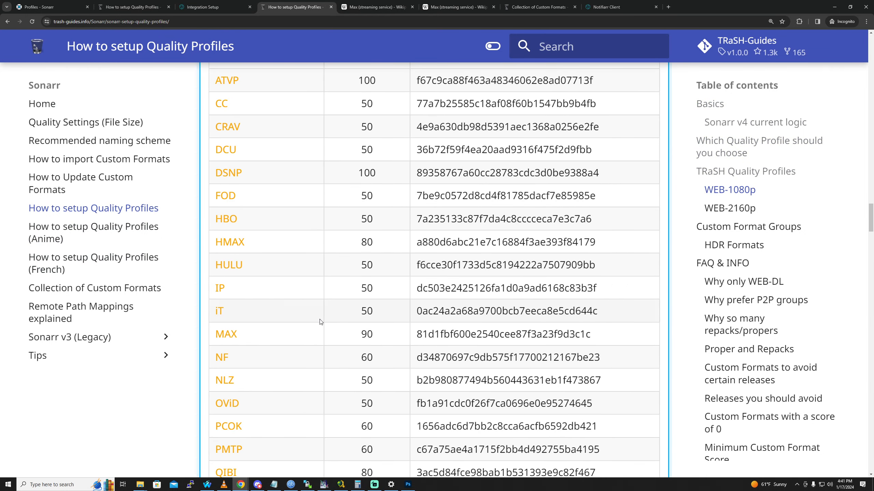
pyautogui.scroll(5, 321, 321)
pyautogui.scroll(-3, 343, 301)
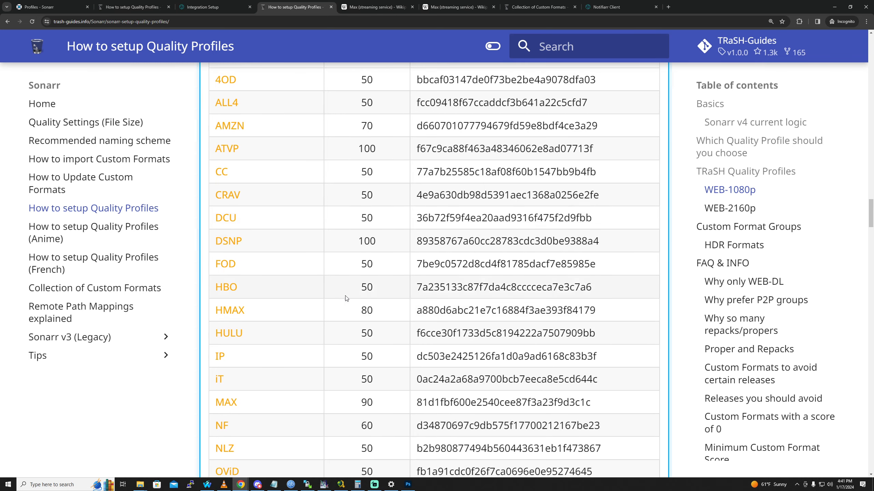
pyautogui.scroll(2, 386, 216)
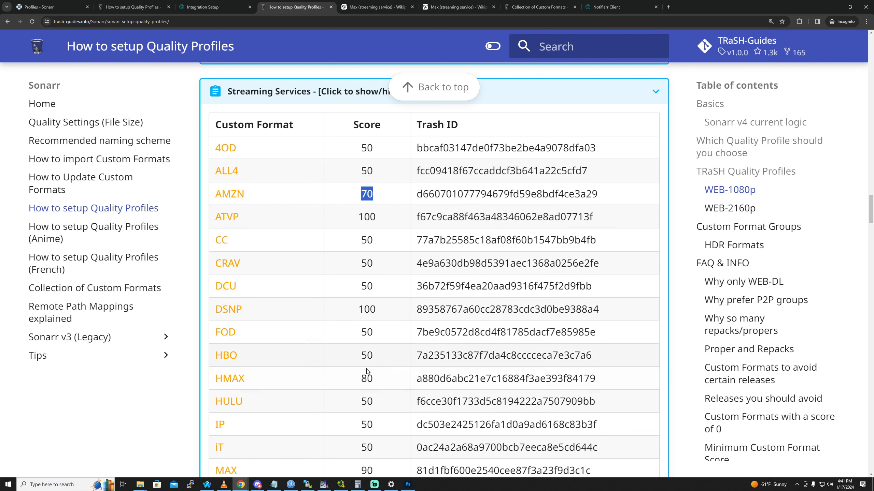
pyautogui.moveTo(389, 382); pyautogui.dragTo(349, 385)
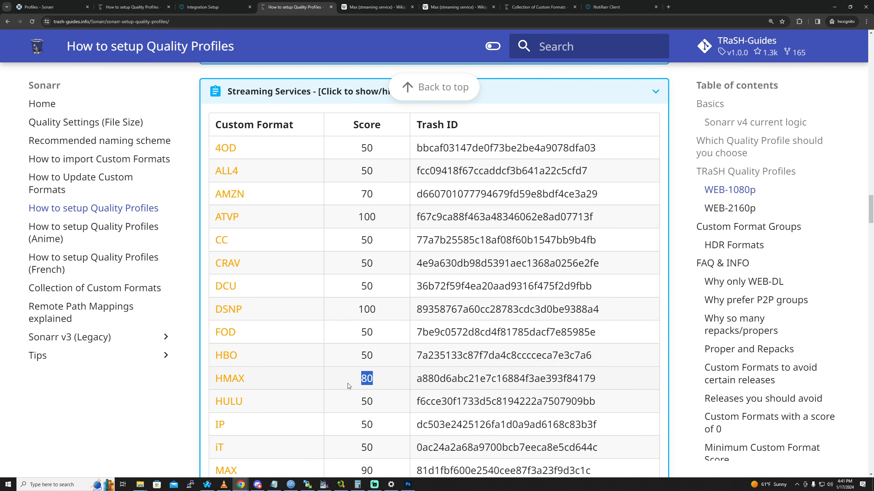
pyautogui.click(232, 381)
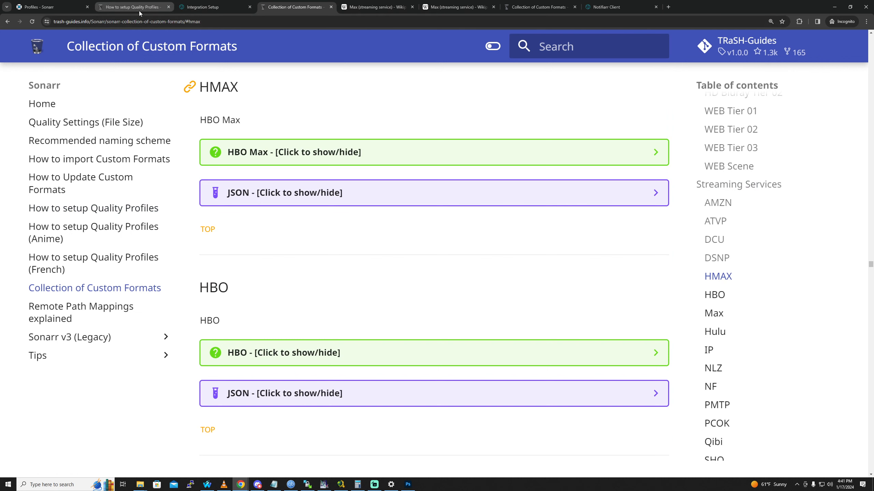
pyautogui.click(7, 22)
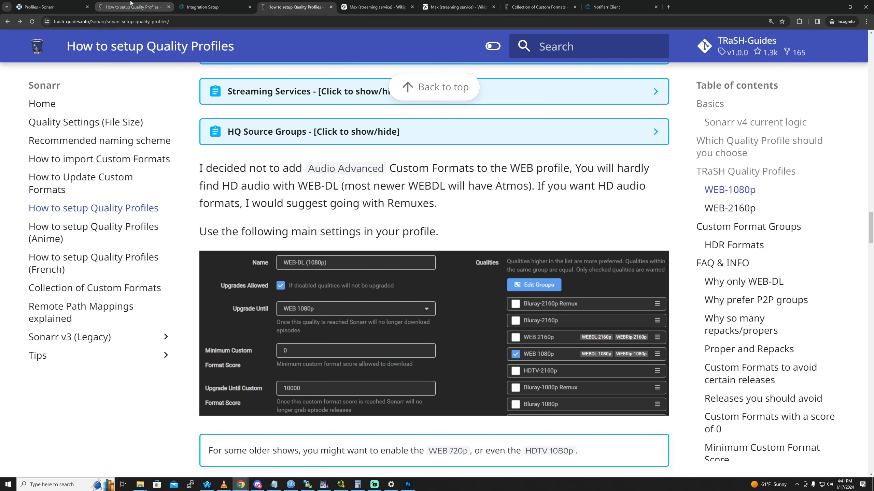
# Switch to Sonarr and check the MAX, HMAX and AMZN scores in the WEB-DL (2160p) profile.
pyautogui.click(131, 6)
pyautogui.click(51, 7)
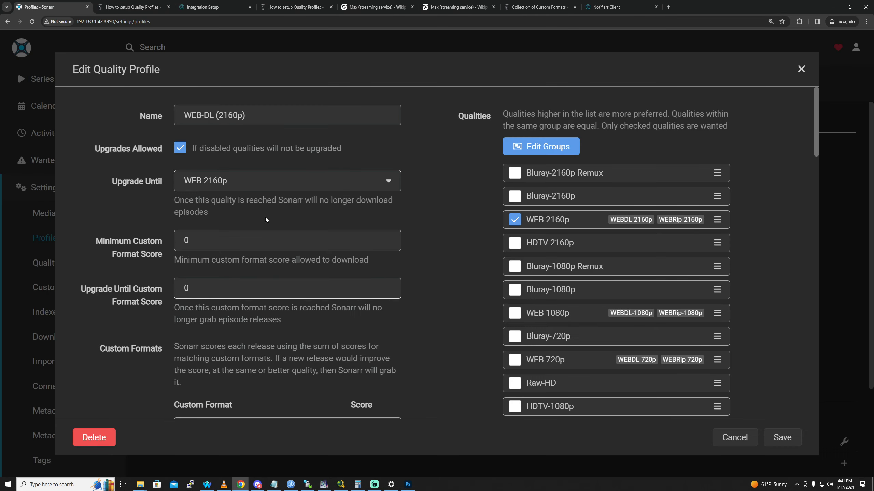
pyautogui.scroll(-8, 275, 241)
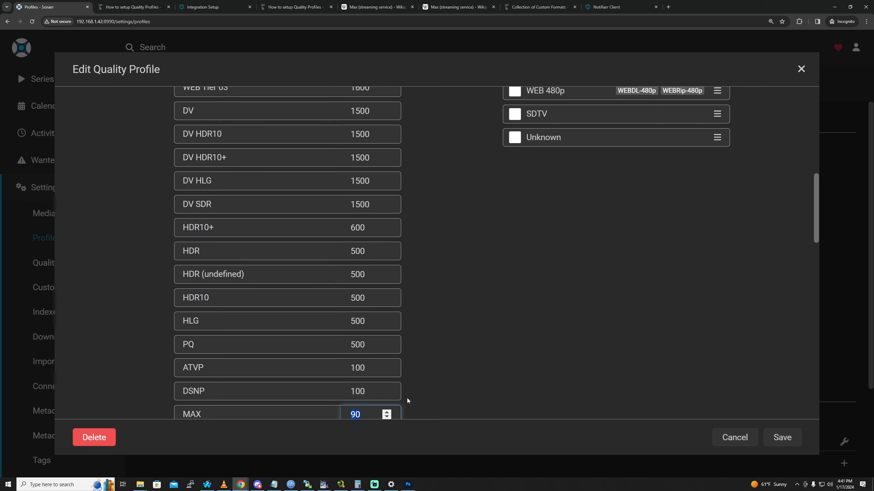
pyautogui.scroll(-2, 388, 403)
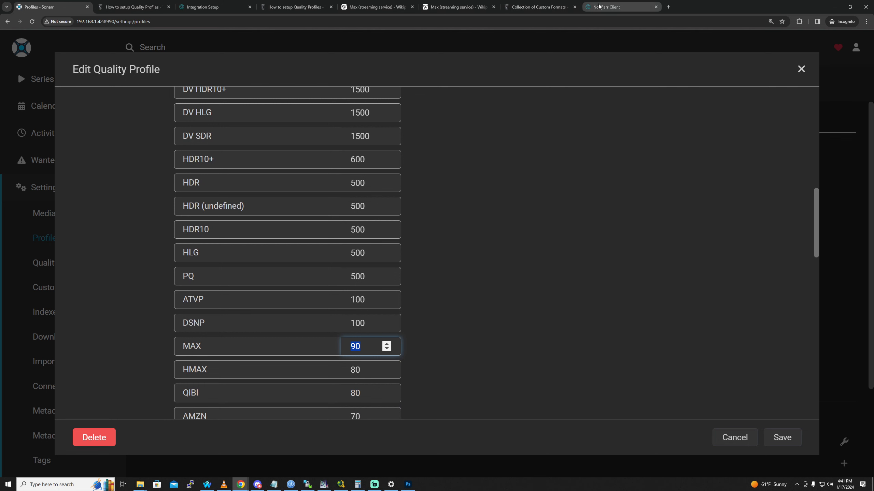
# Close the Notifiarr Client page and return to Notifiarr's TRaSH Guides Sync settings.
pyautogui.click(612, 7)
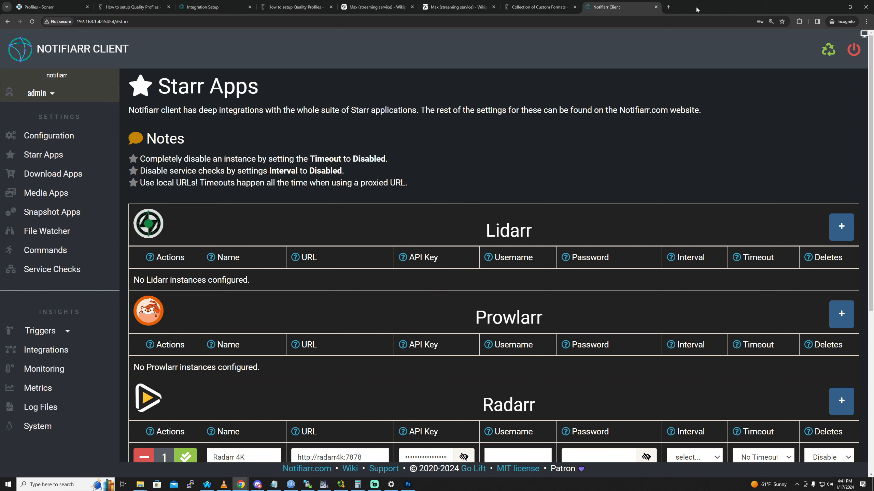
pyautogui.click(656, 7)
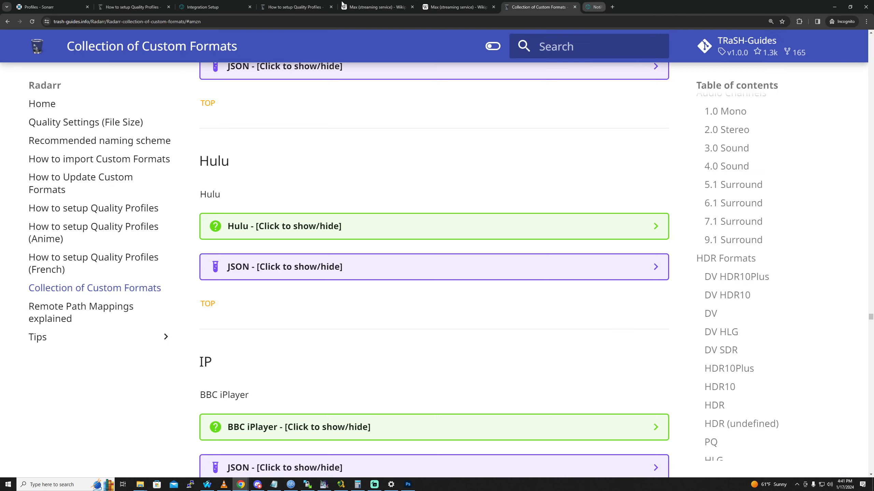
pyautogui.click(192, 7)
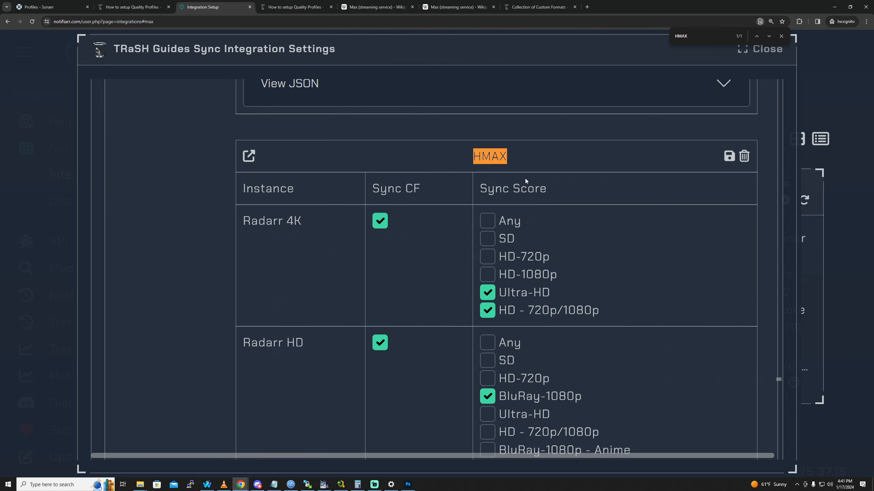
# Examine the Radarr streaming service custom formats' sync tables from HMAX back to AMZN, including the start of the Streaming Services group.
pyautogui.scroll(20, 525, 178)
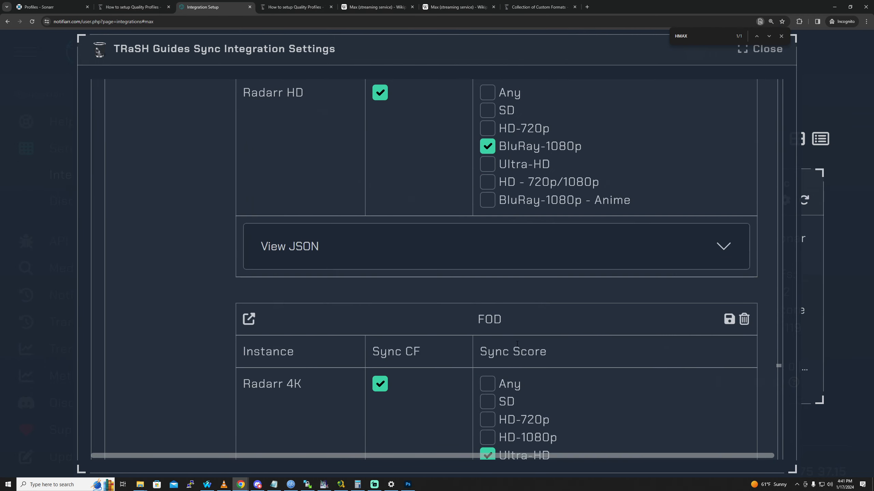
pyautogui.scroll(-20, 517, 344)
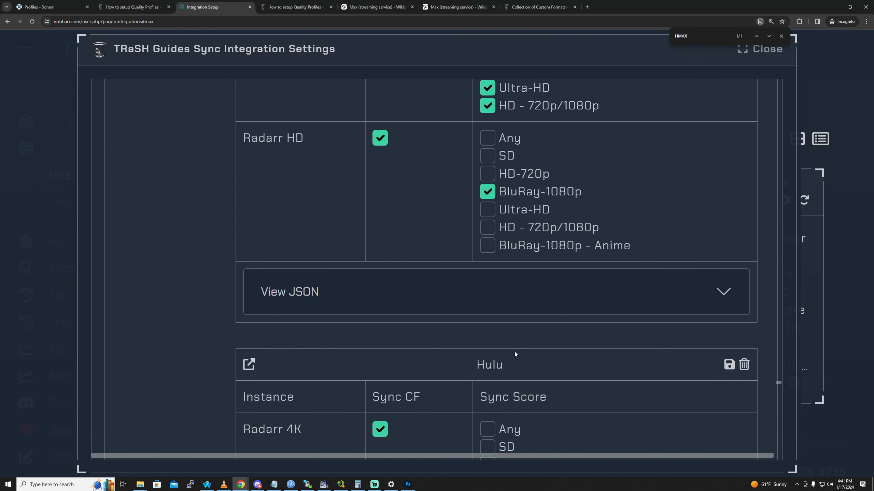
pyautogui.scroll(-4, 430, 279)
pyautogui.scroll(6, 498, 358)
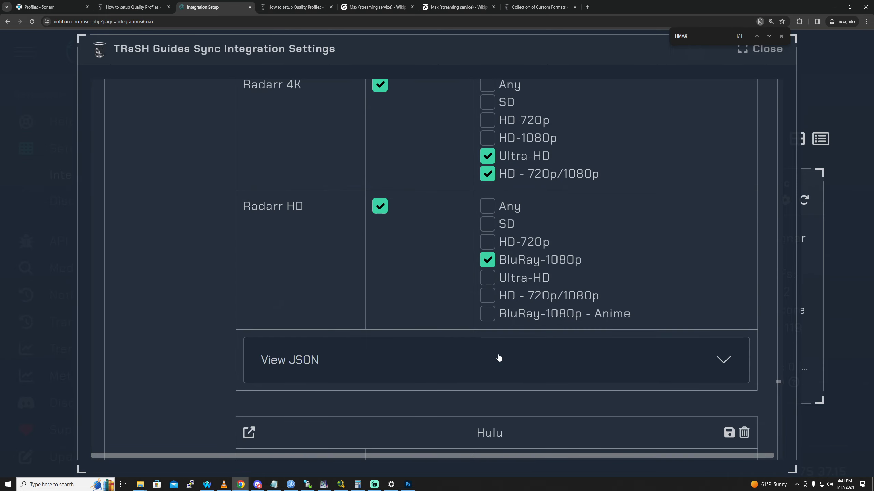
pyautogui.scroll(20, 499, 358)
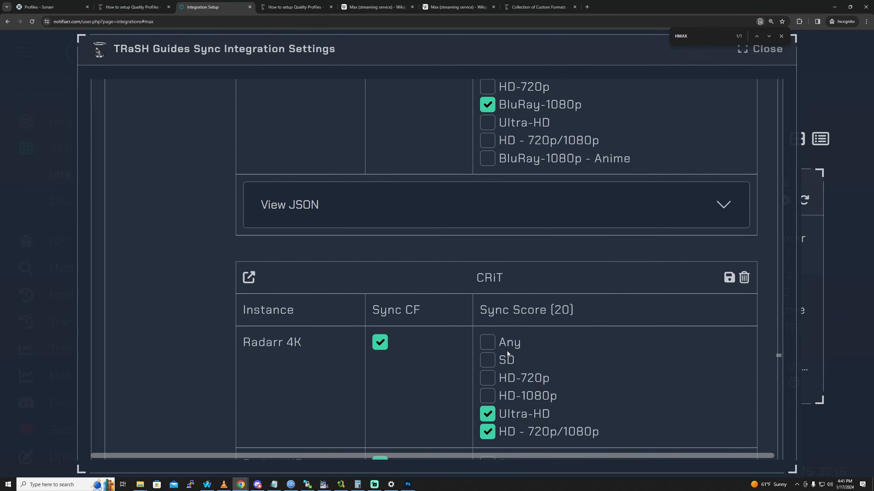
pyautogui.scroll(20, 507, 354)
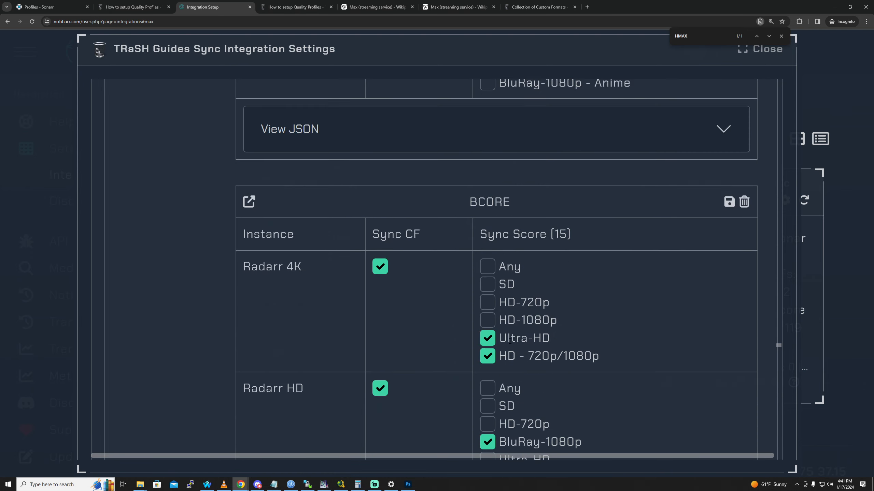
pyautogui.scroll(20, 509, 340)
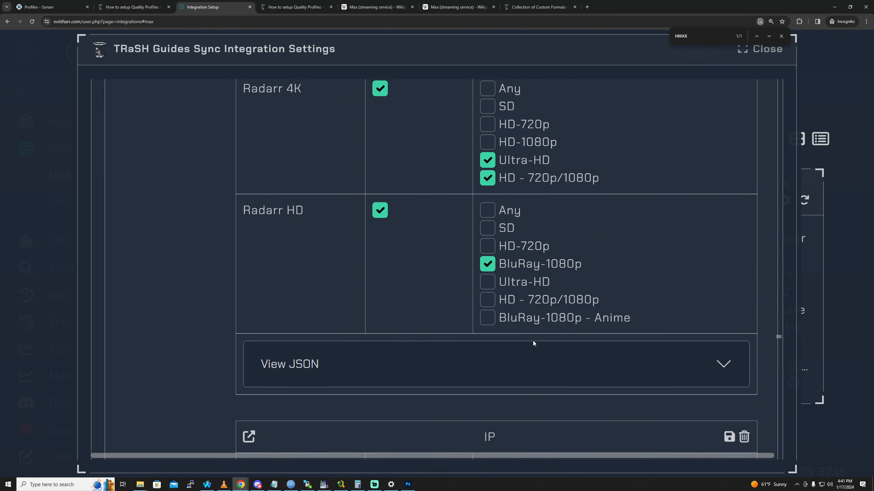
pyautogui.scroll(3, 533, 343)
pyautogui.scroll(10, 522, 323)
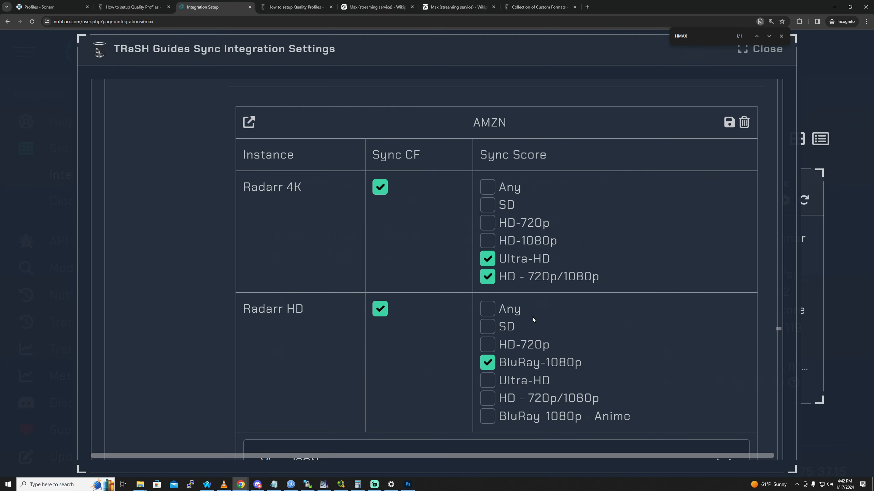
pyautogui.scroll(20, 532, 317)
pyautogui.scroll(-9, 712, 342)
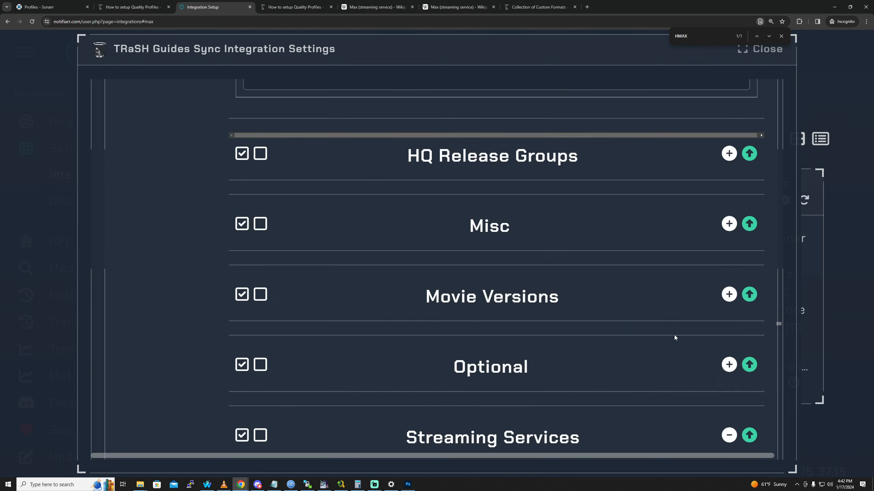
# Switch to Sonarr and set AMZN's score to 110 in the WEB-DL (2160p) quality profile.
pyautogui.scroll(-10, 674, 337)
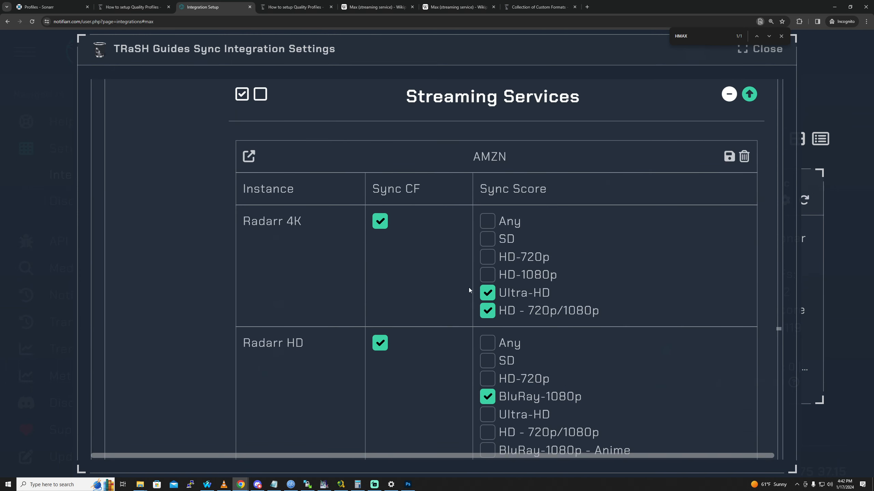
pyautogui.scroll(-1, 469, 291)
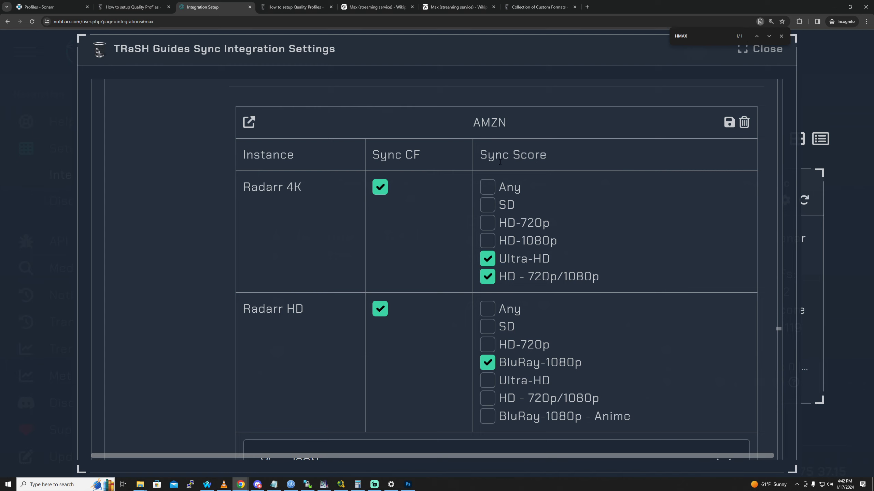
pyautogui.click(38, 4)
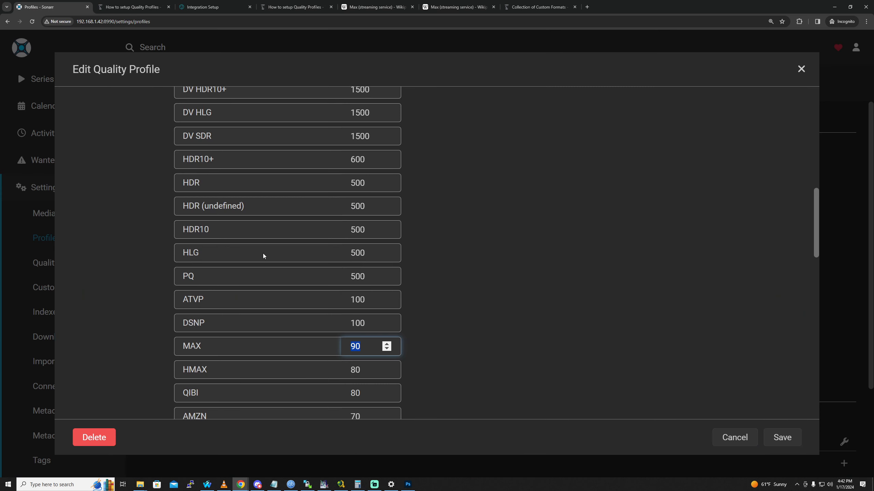
pyautogui.doubleClick(358, 416)
pyautogui.write('110')
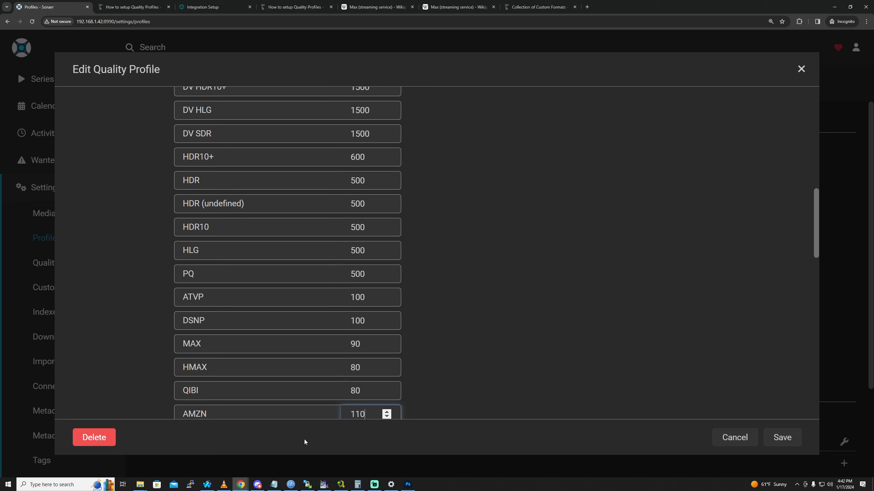
pyautogui.click(439, 312)
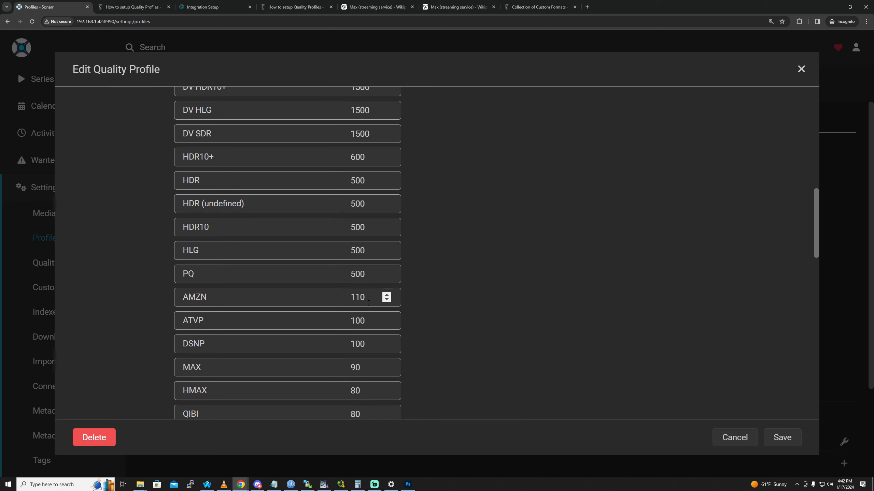
pyautogui.doubleClick(339, 297)
pyautogui.scroll(2, 346, 295)
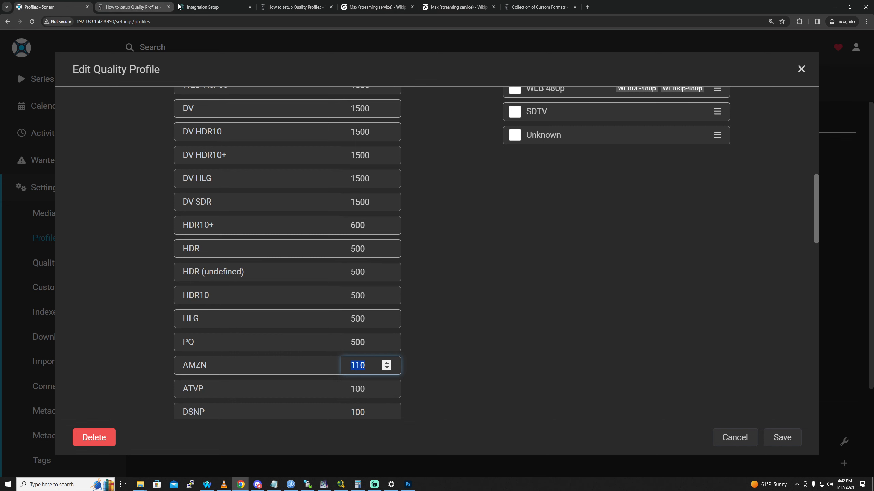
# Return to Notifiarr's TRaSH Guides Sync settings and open the Radarr Scores section.
pyautogui.click(202, 6)
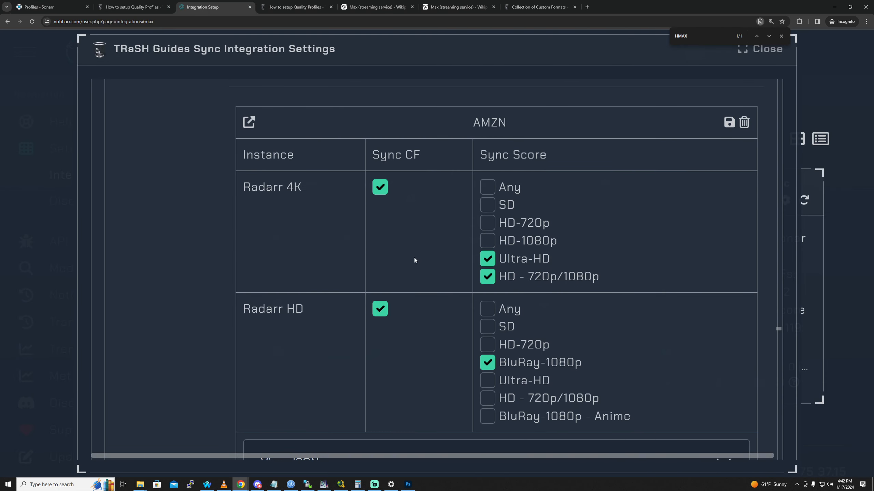
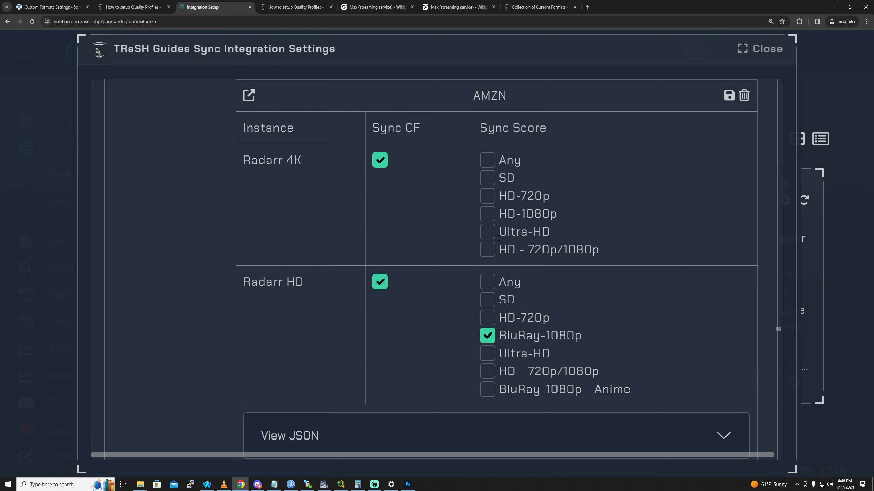
pyautogui.scroll(20, 499, 239)
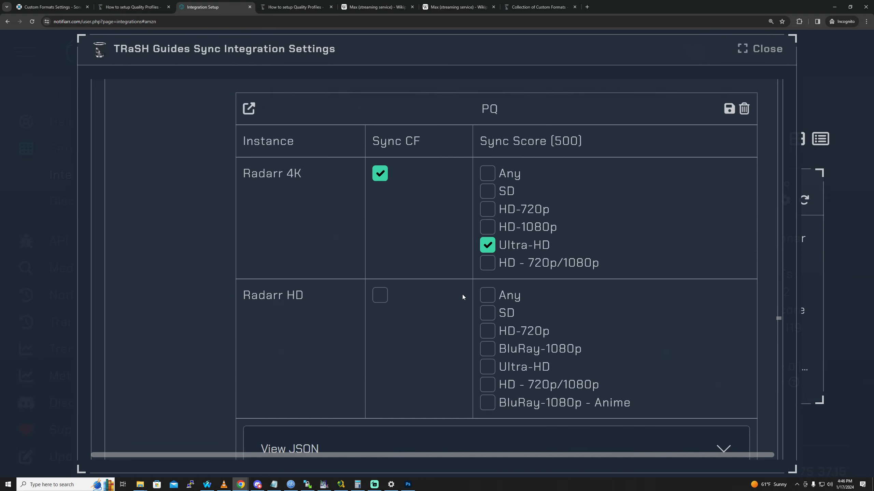
pyautogui.scroll(15, 459, 312)
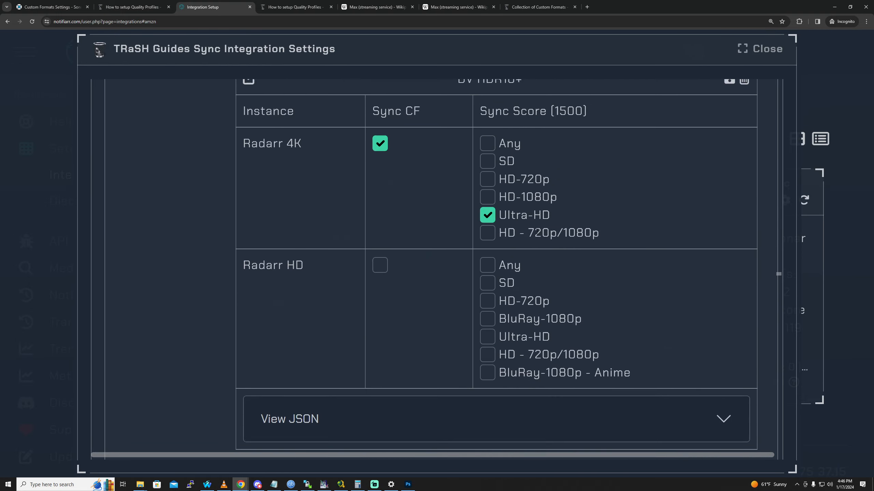
pyautogui.scroll(15, 483, 279)
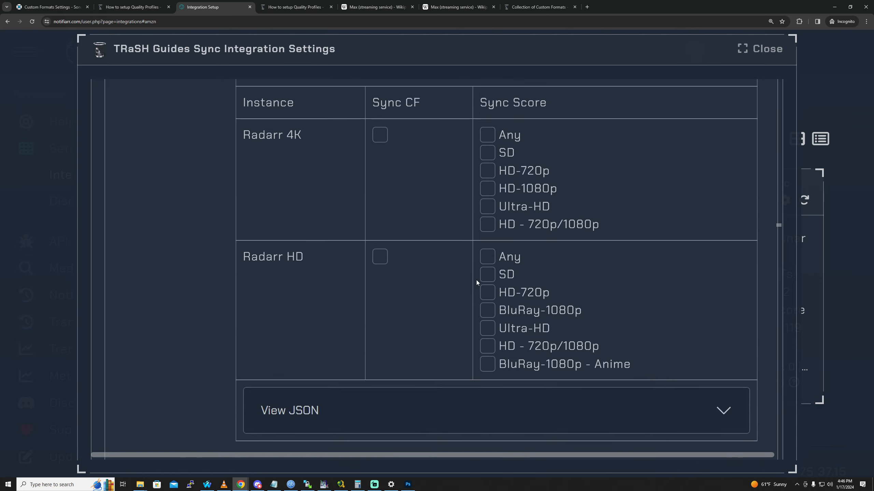
pyautogui.scroll(15, 489, 291)
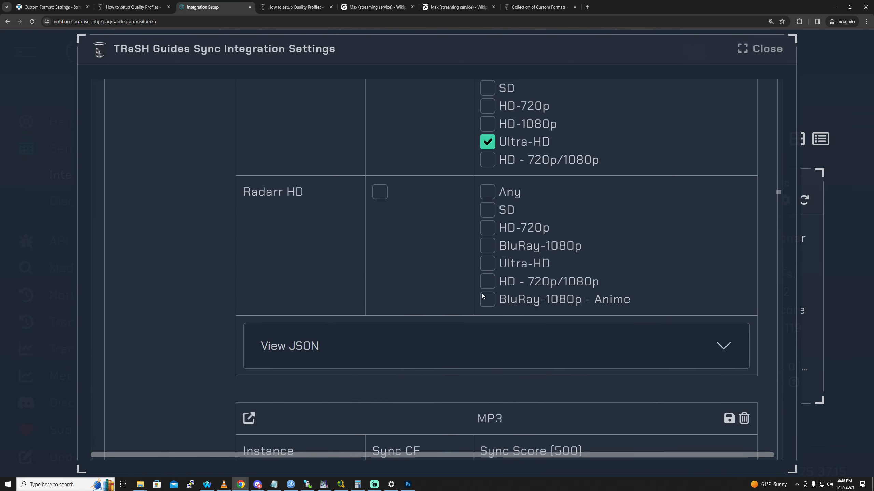
pyautogui.scroll(15, 491, 291)
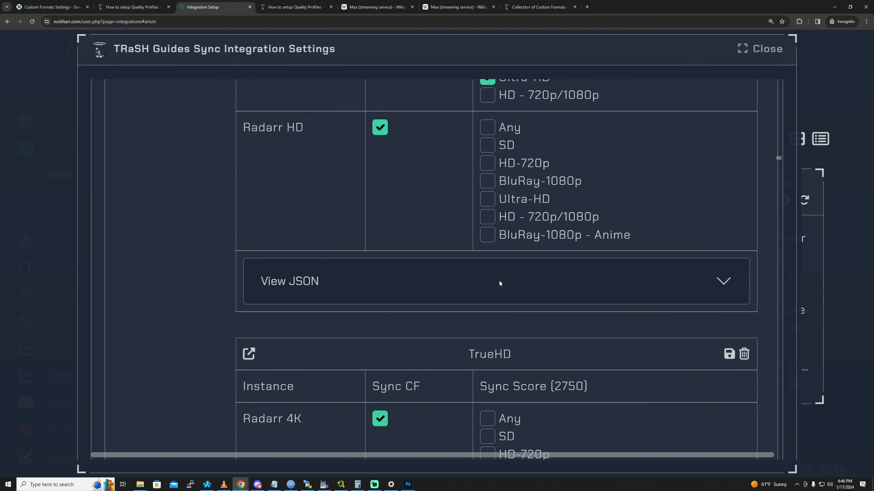
pyautogui.scroll(15, 493, 301)
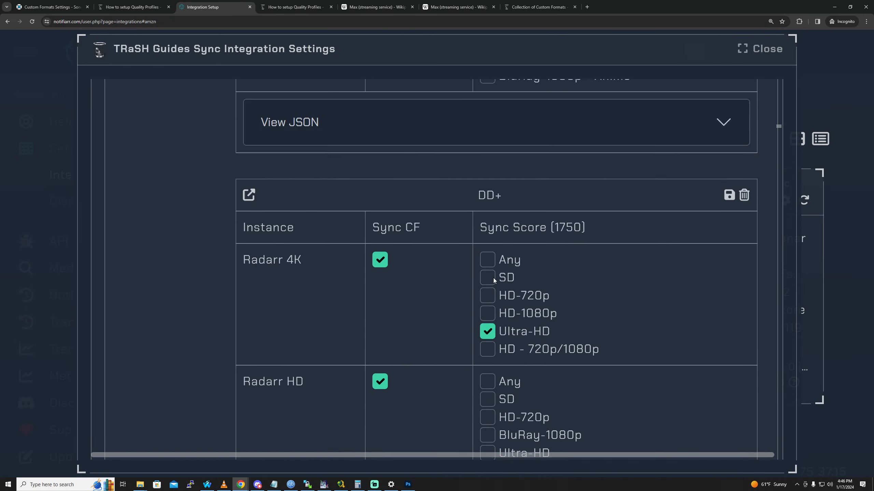
pyautogui.scroll(15, 493, 302)
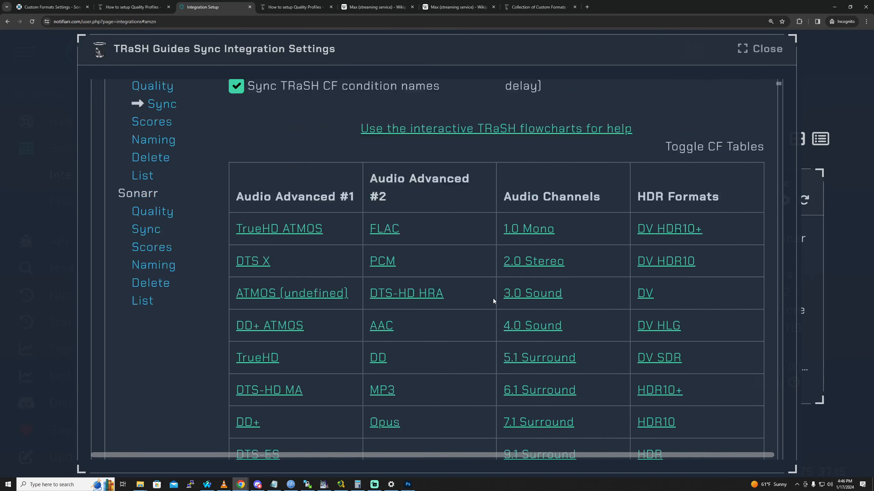
pyautogui.scroll(5, 478, 290)
pyautogui.scroll(-3, 477, 289)
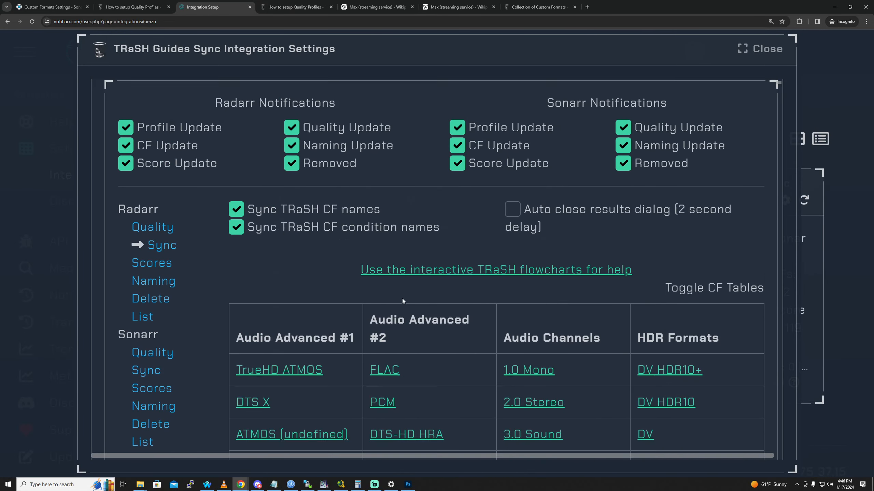
pyautogui.click(147, 264)
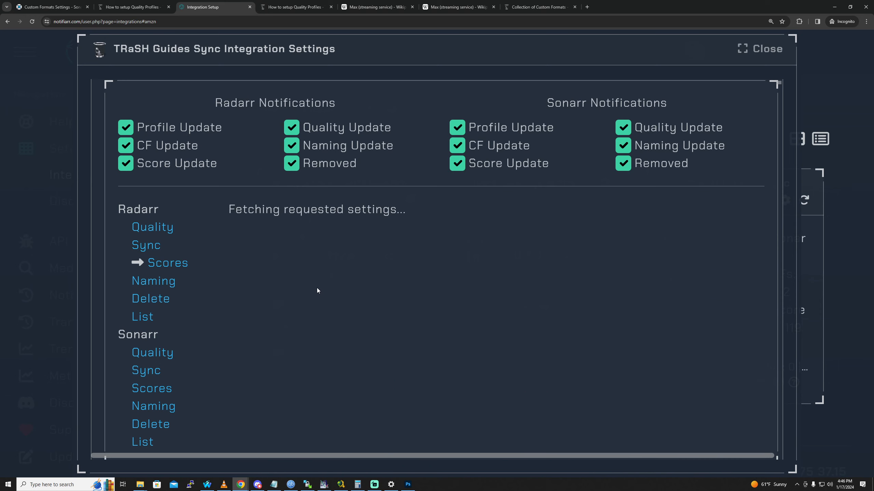
# Switch to Sonarr and open its quality profiles overview, then return to Notifiarr.
pyautogui.click(51, 7)
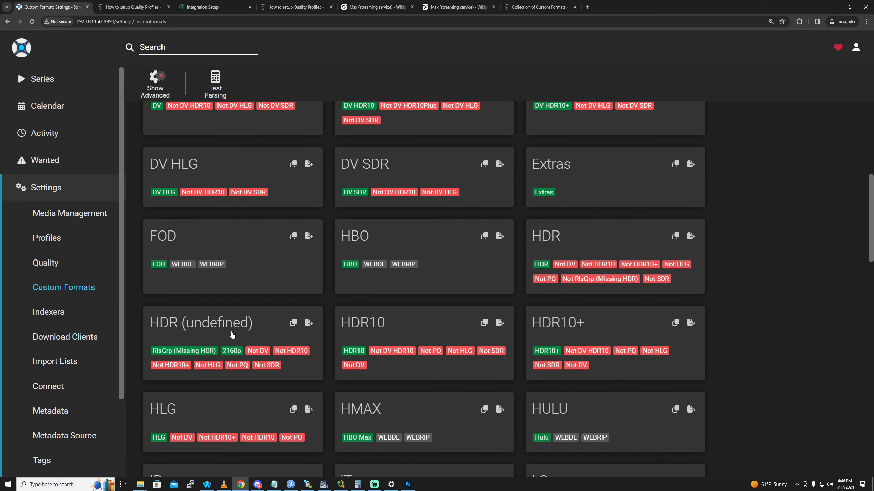
pyautogui.click(45, 263)
pyautogui.click(46, 237)
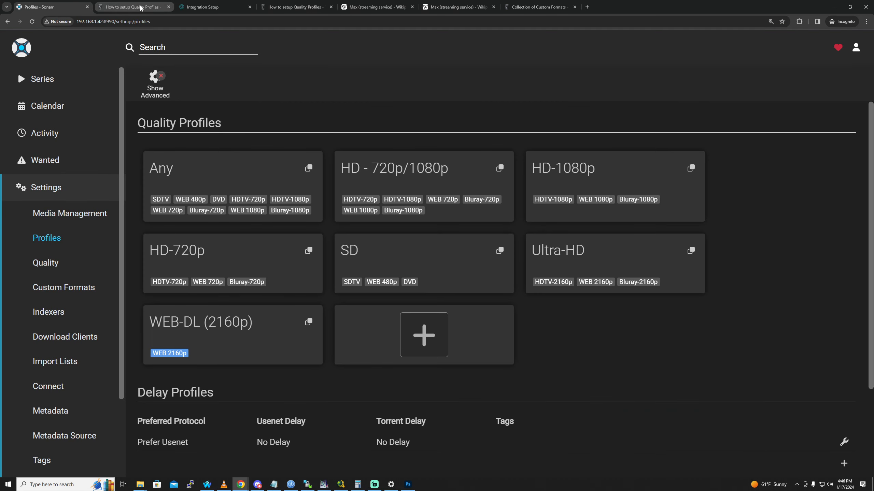
pyautogui.click(230, 4)
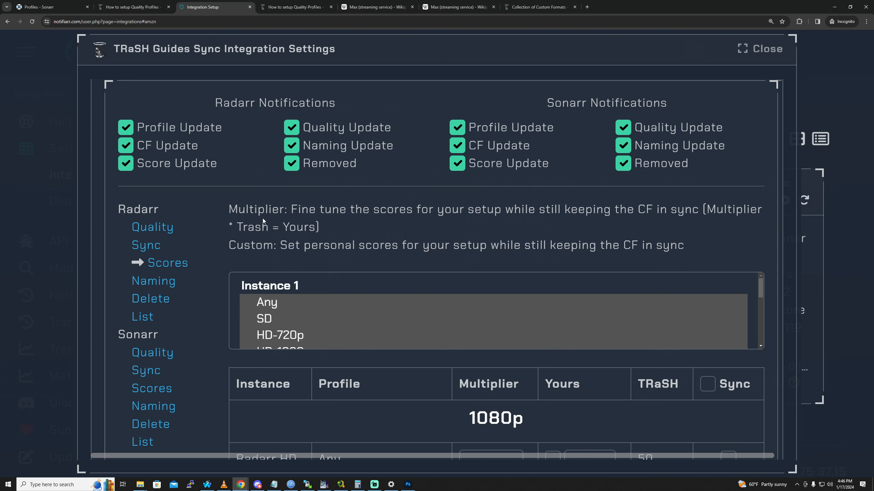
# Open Radarr's Sync section and look through its custom format groups and their profile sync options.
pyautogui.scroll(-5, 288, 274)
pyautogui.scroll(4, 137, 189)
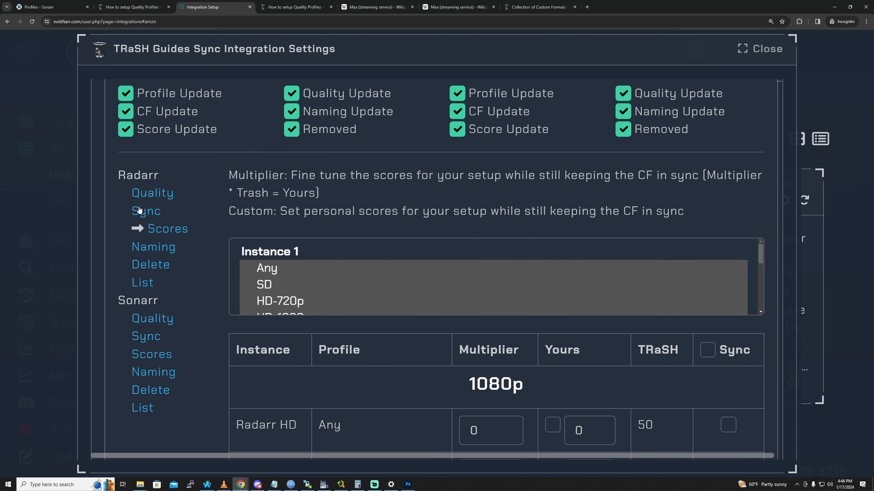
pyautogui.click(140, 211)
pyautogui.scroll(-1, 430, 285)
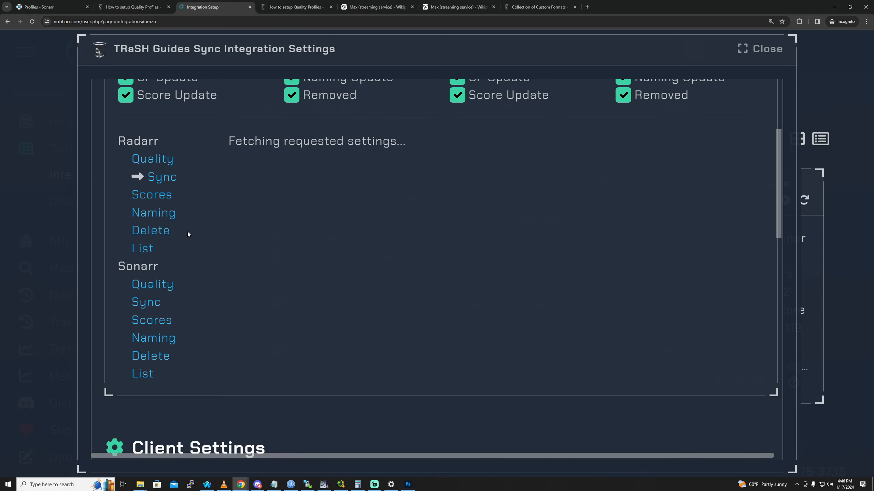
pyautogui.scroll(-15, 473, 318)
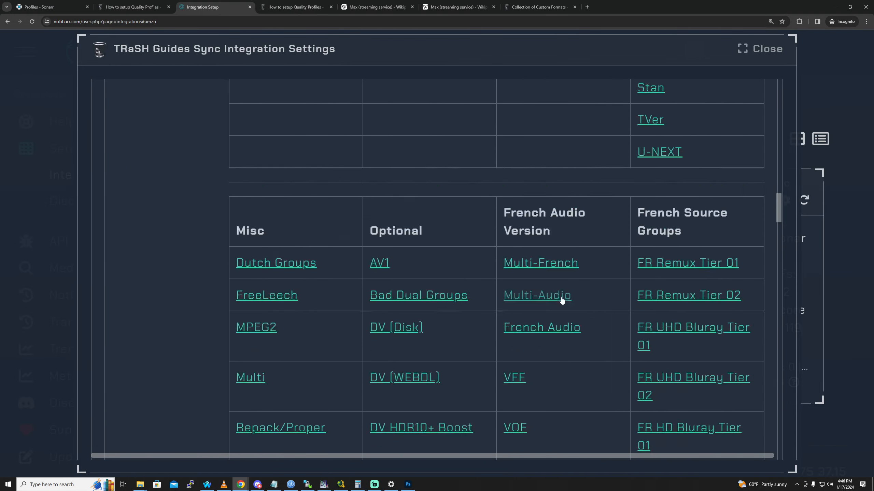
pyautogui.scroll(-8, 566, 295)
pyautogui.scroll(1, 478, 224)
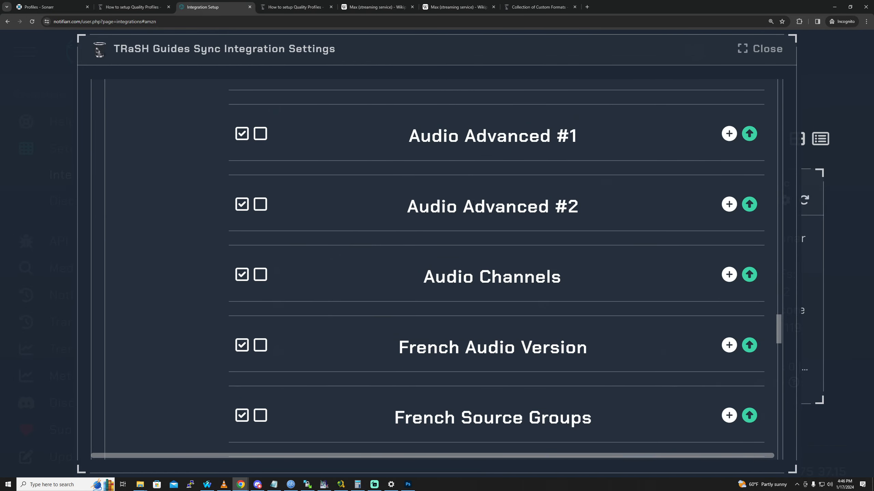
pyautogui.click(709, 212)
pyautogui.click(487, 350)
pyautogui.click(490, 371)
pyautogui.click(486, 350)
pyautogui.click(488, 366)
pyautogui.click(488, 385)
pyautogui.scroll(8, 386, 246)
pyautogui.scroll(15, 387, 245)
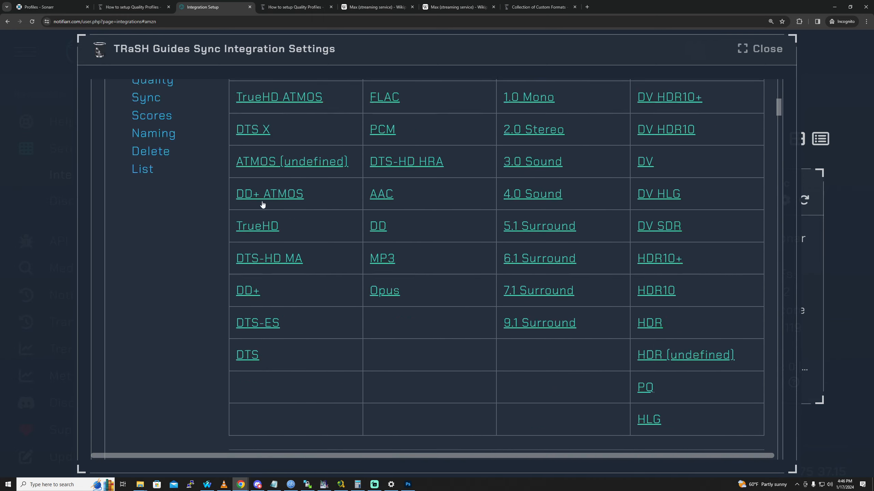
# Open Radarr's Scores section again and examine the list of quality profiles selectable for each instance.
pyautogui.click(148, 336)
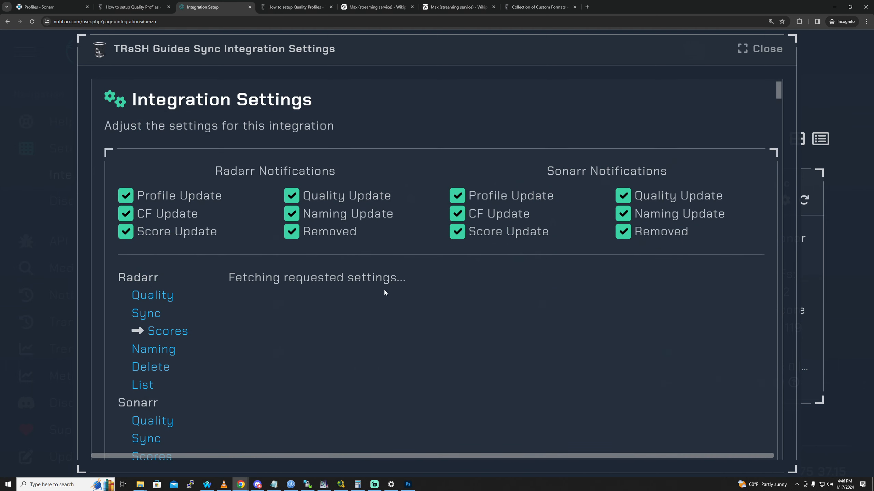
pyautogui.scroll(-5, 405, 297)
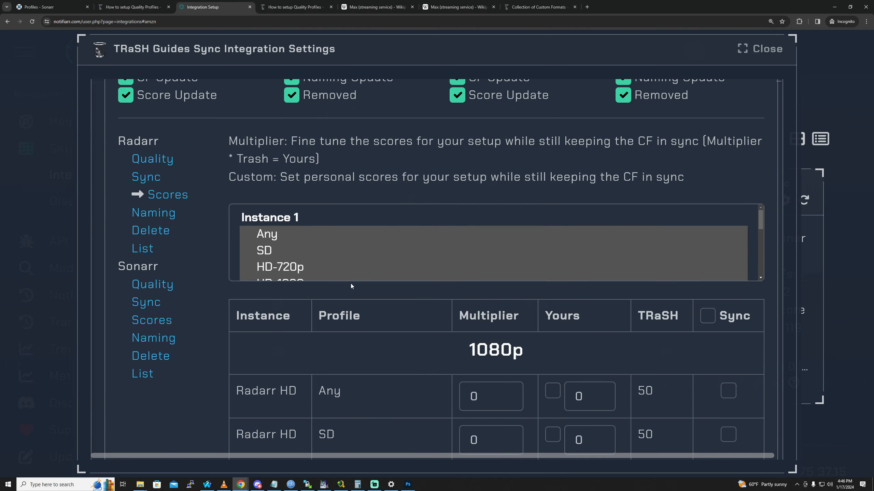
pyautogui.scroll(-3, 330, 270)
pyautogui.moveTo(761, 125); pyautogui.dragTo(425, 93)
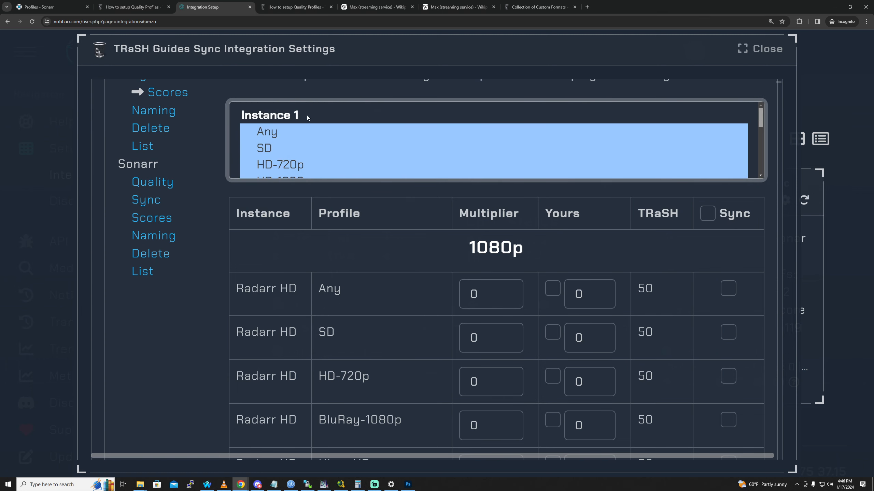
pyautogui.scroll(3, 325, 175)
pyautogui.scroll(-3, 313, 265)
pyautogui.moveTo(766, 122); pyautogui.dragTo(753, 137)
pyautogui.scroll(6, 753, 136)
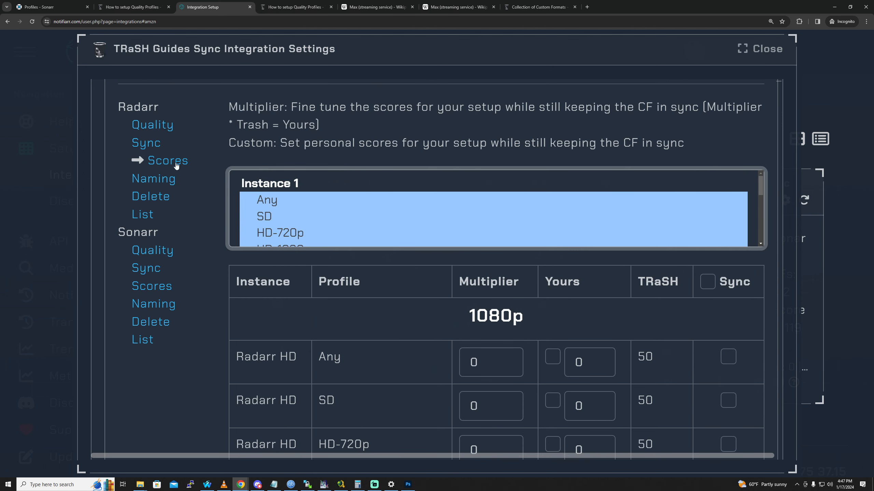
pyautogui.scroll(-5, 315, 210)
pyautogui.scroll(5, 360, 229)
pyautogui.moveTo(763, 186)
pyautogui.mouseDown()
pyautogui.moveTo(763, 204)
pyautogui.moveTo(755, 189)
pyautogui.moveTo(759, 234)
pyautogui.moveTo(761, 187)
pyautogui.moveTo(760, 199)
pyautogui.mouseUp()
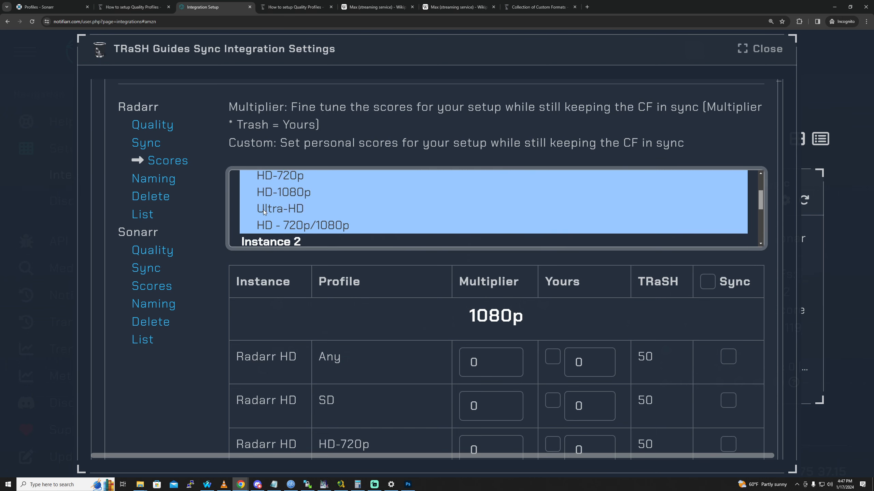
pyautogui.moveTo(762, 199); pyautogui.dragTo(756, 182)
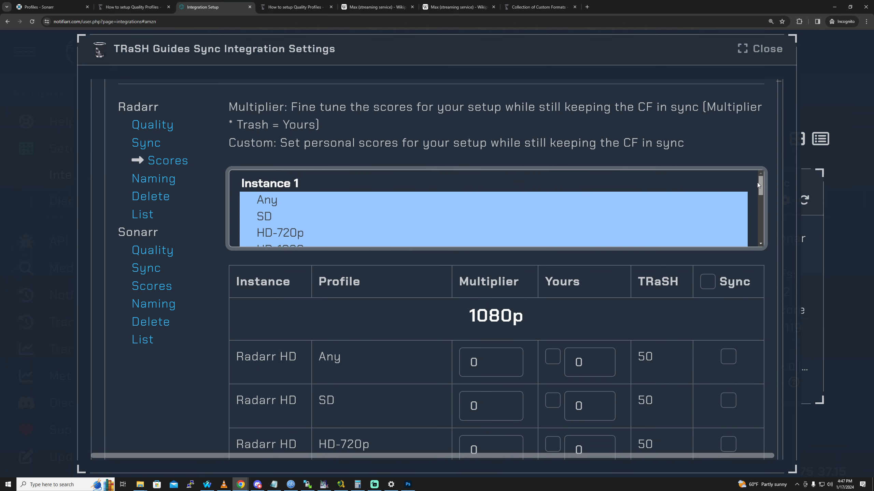
# Examine the 1080p rows of the Radarr score table and zoom the page out to show more rows.
pyautogui.scroll(-4, 327, 242)
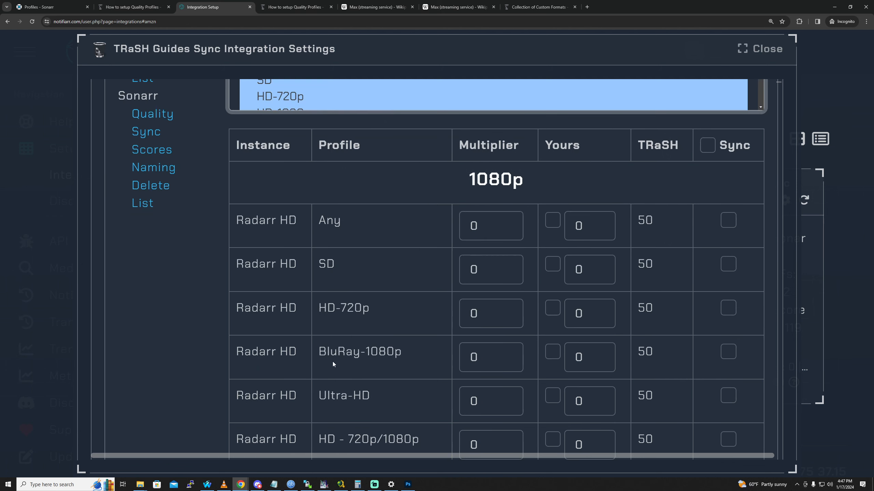
pyautogui.click(265, 187)
pyautogui.scroll(4, 311, 231)
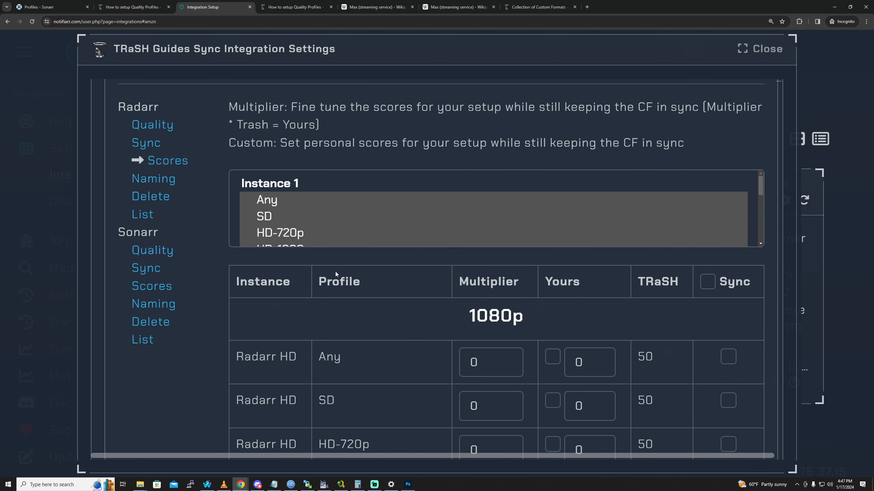
pyautogui.scroll(-5, 325, 303)
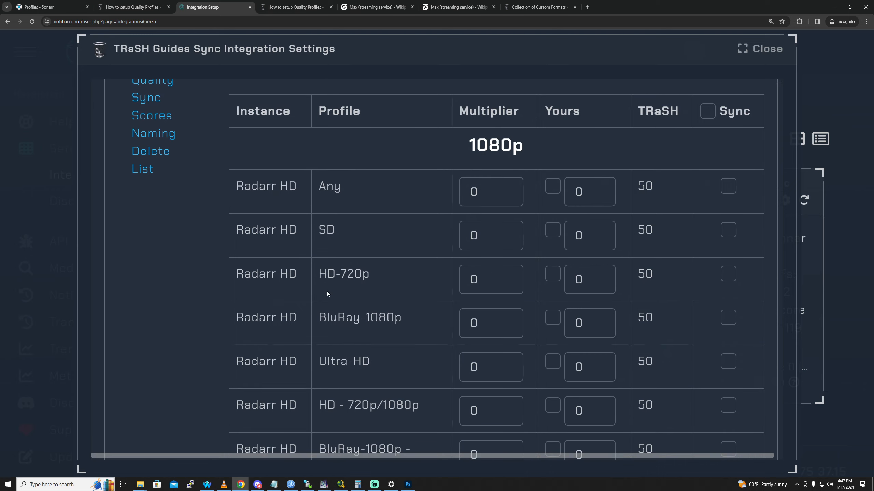
pyautogui.hotkey('ctrl', '-')
pyautogui.hotkey('ctrl', '-')
pyautogui.hotkey('ctrl', '-')
pyautogui.hotkey('ctrl', '-')
pyautogui.hotkey('ctrl', '-')
pyautogui.hotkey('ctrl', '-')
pyautogui.scroll(10, 357, 272)
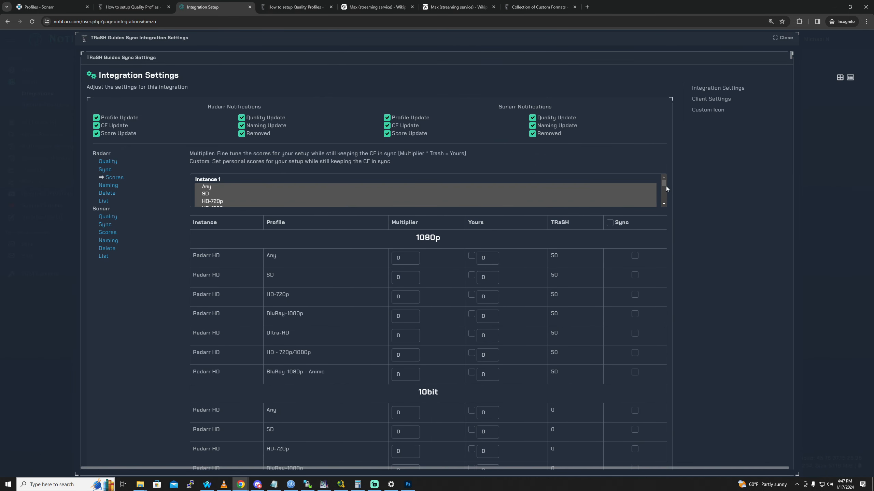
# Examine the Radarr score rows for the 1080p, 10bit and 3D custom formats across all selected quality profiles.
pyautogui.moveTo(664, 184); pyautogui.dragTo(664, 201)
pyautogui.scroll(-15, 263, 317)
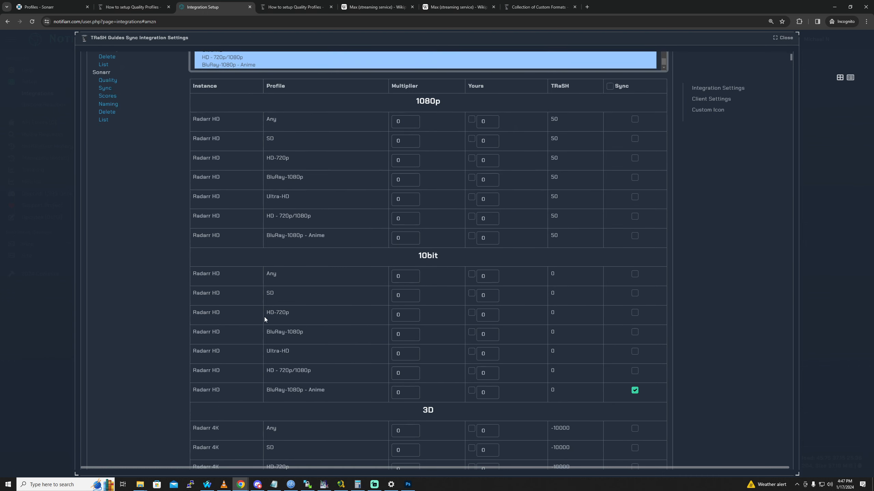
pyautogui.scroll(15, 299, 304)
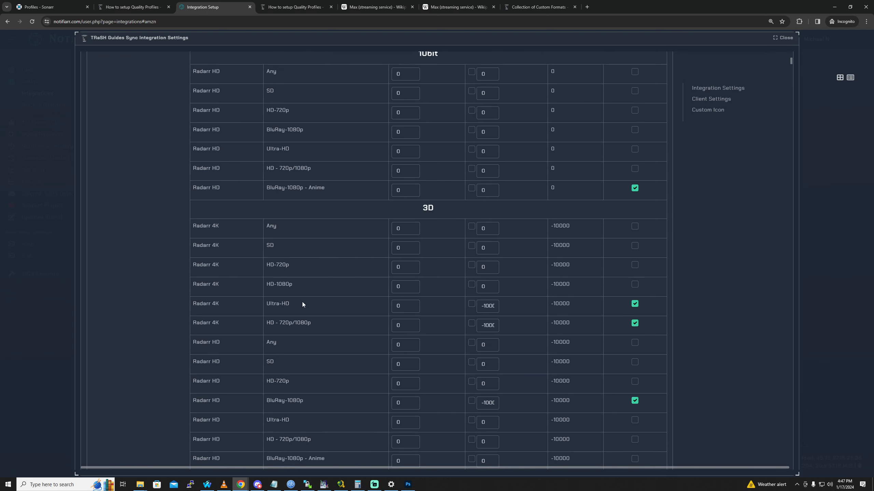
pyautogui.scroll(-8, 303, 300)
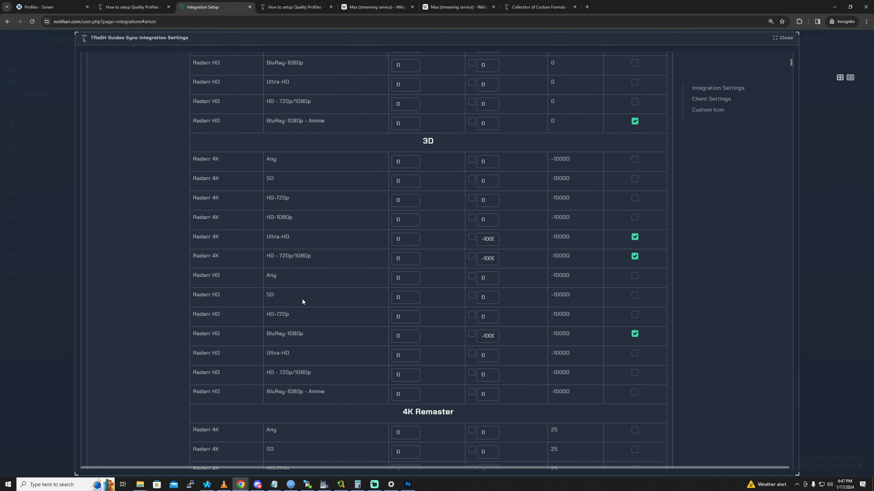
pyautogui.scroll(8, 315, 390)
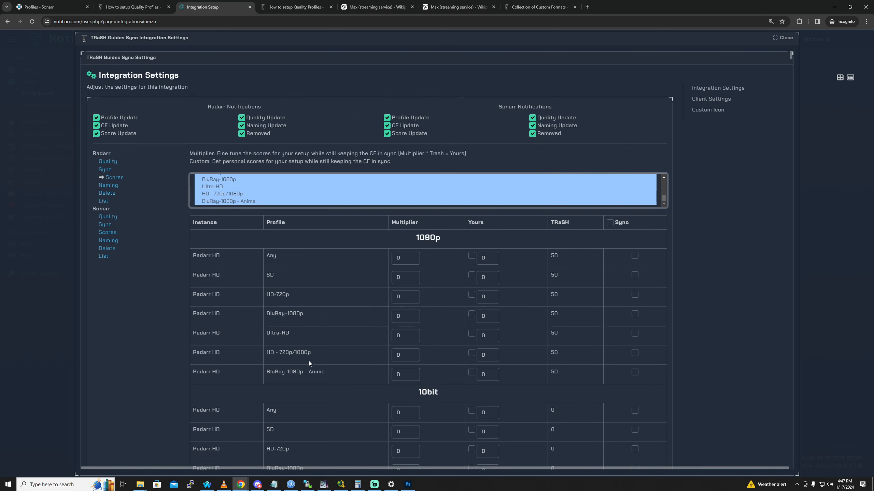
pyautogui.scroll(-2, 299, 287)
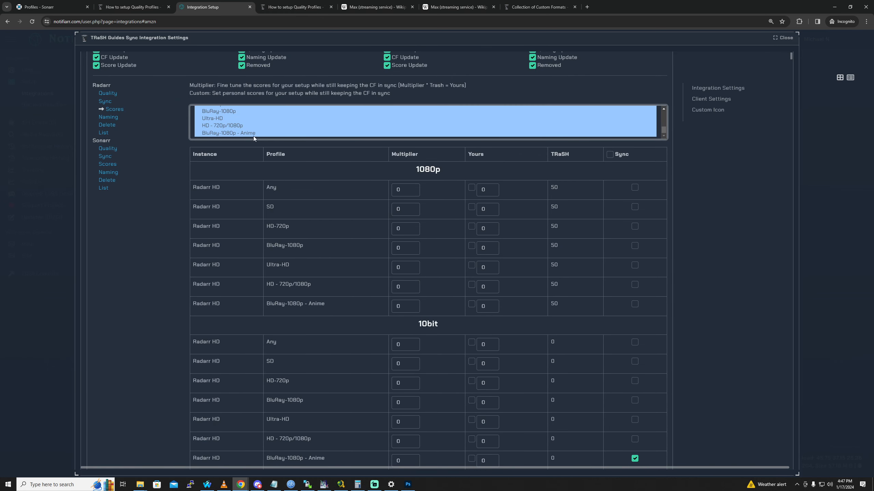
pyautogui.scroll(2, 252, 135)
pyautogui.scroll(-4, 225, 152)
pyautogui.scroll(3, 308, 129)
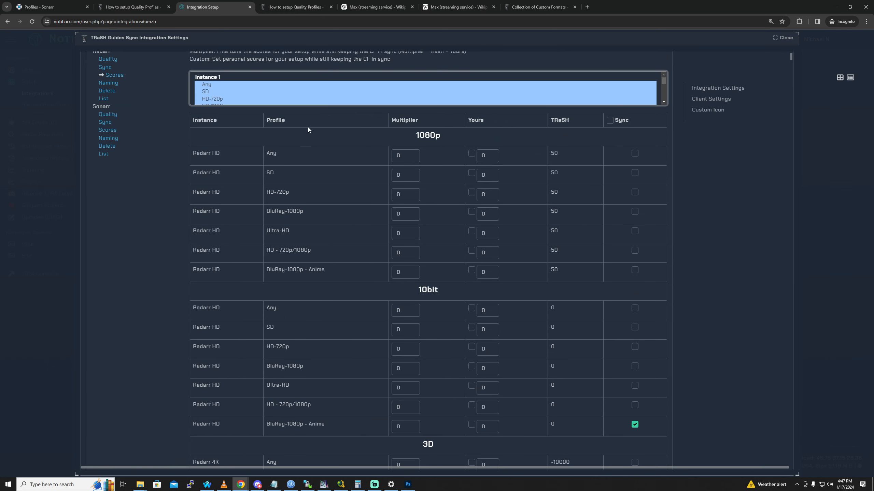
# Limit the Radarr score table to the second instance's BluRay-1080p - Anime profile.
pyautogui.moveTo(664, 84); pyautogui.dragTo(664, 100)
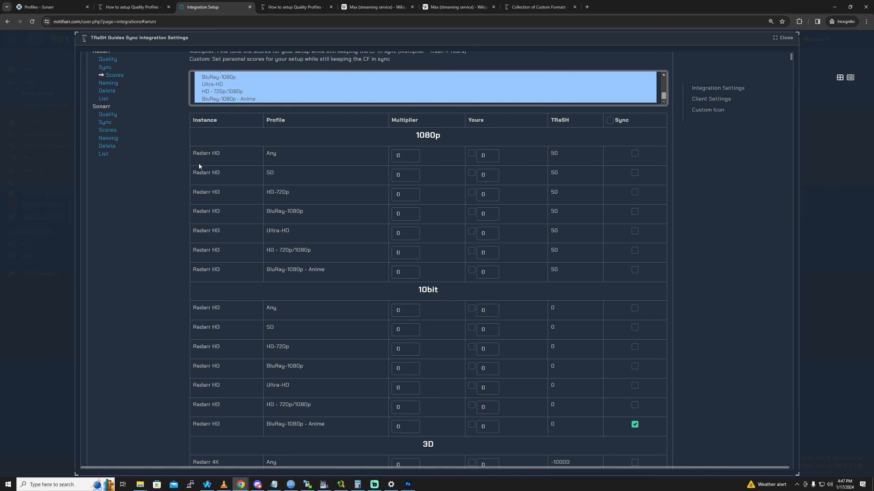
pyautogui.scroll(2, 198, 161)
pyautogui.click(233, 167)
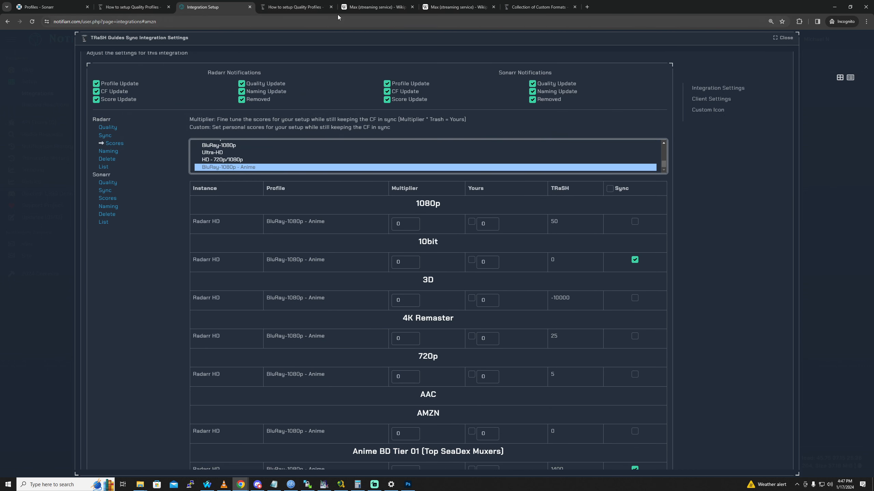
# Open Radarr at 192.168.1.42:7878 in place of the first Wikipedia page and view its quality profiles.
pyautogui.click(367, 7)
pyautogui.click(316, 22)
pyautogui.write('192.168.1.42:7')
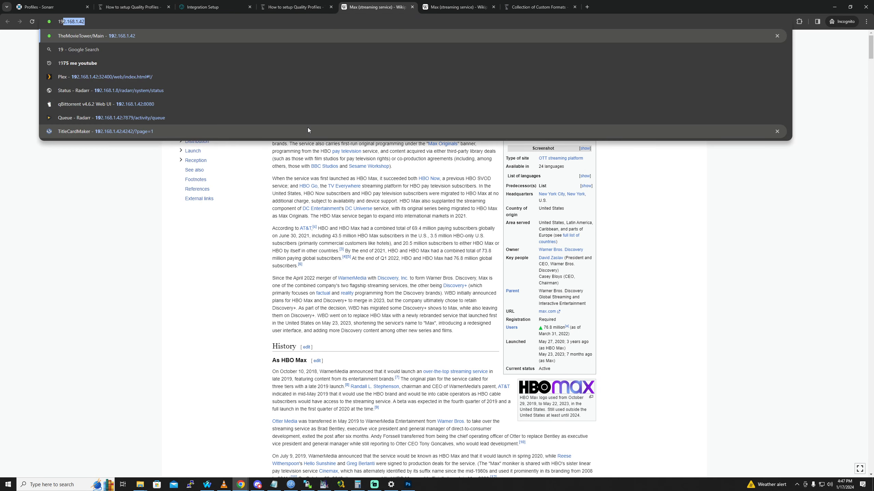
pyautogui.write('878')
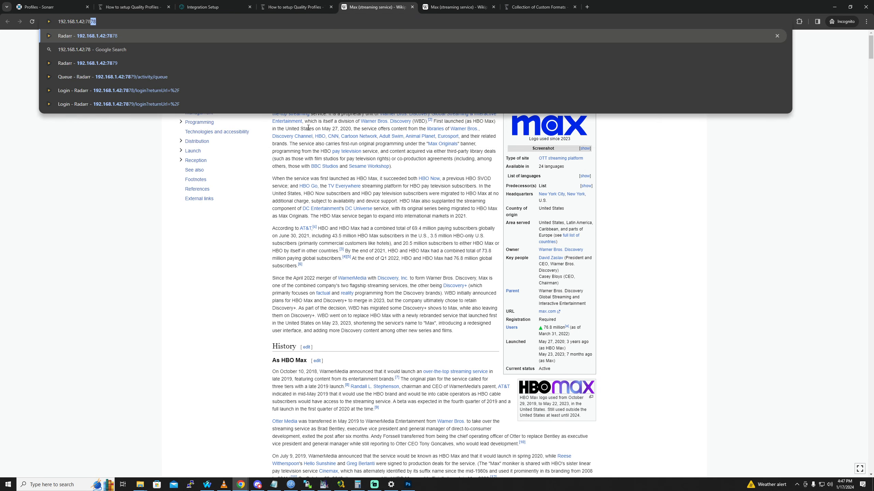
pyautogui.press('Return')
pyautogui.click(61, 261)
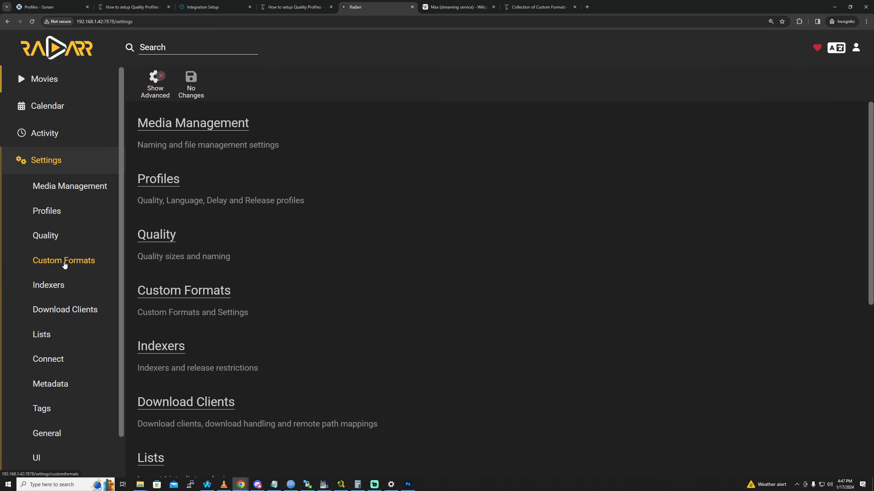
pyautogui.click(60, 236)
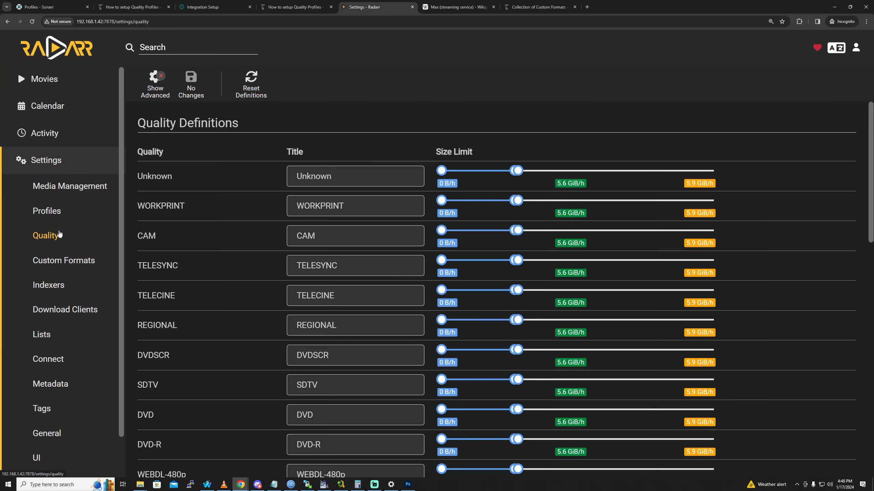
pyautogui.click(60, 213)
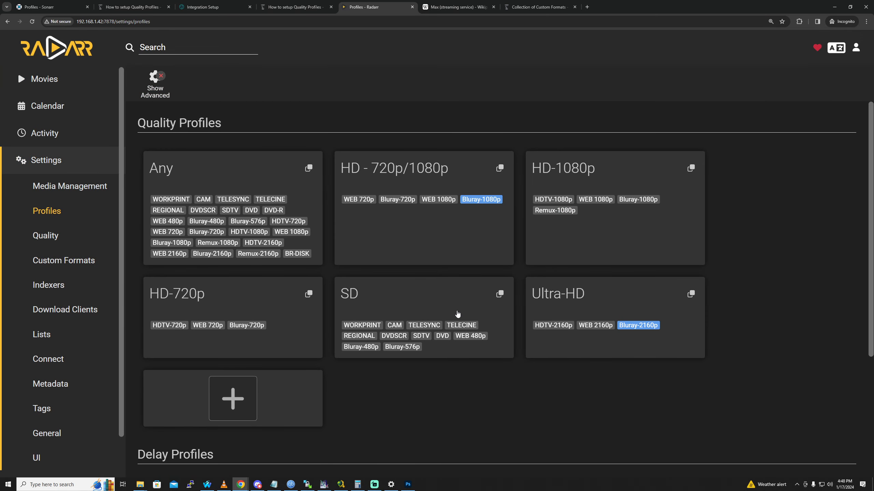
pyautogui.scroll(-1, 413, 379)
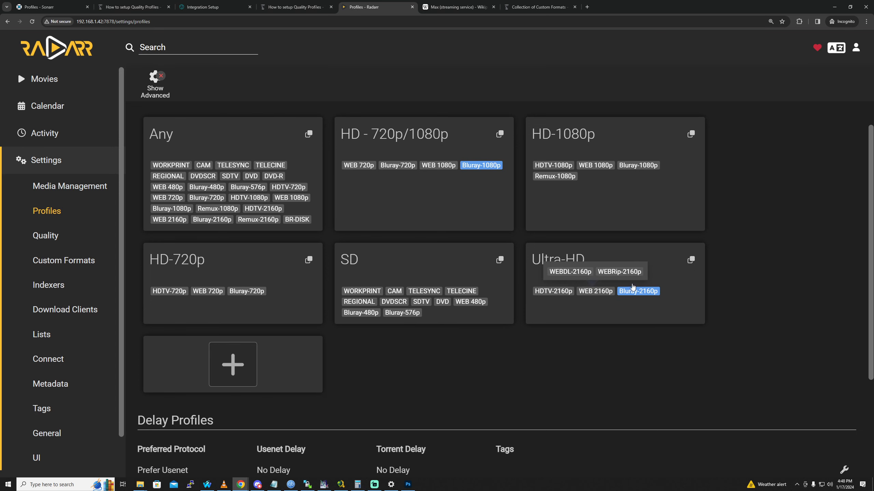
# Return to Notifiarr and compare the quality profiles listed under Instance 1 and Instance 2 for Radarr scores.
pyautogui.click(232, 8)
pyautogui.scroll(3, 233, 166)
pyautogui.scroll(-3, 235, 164)
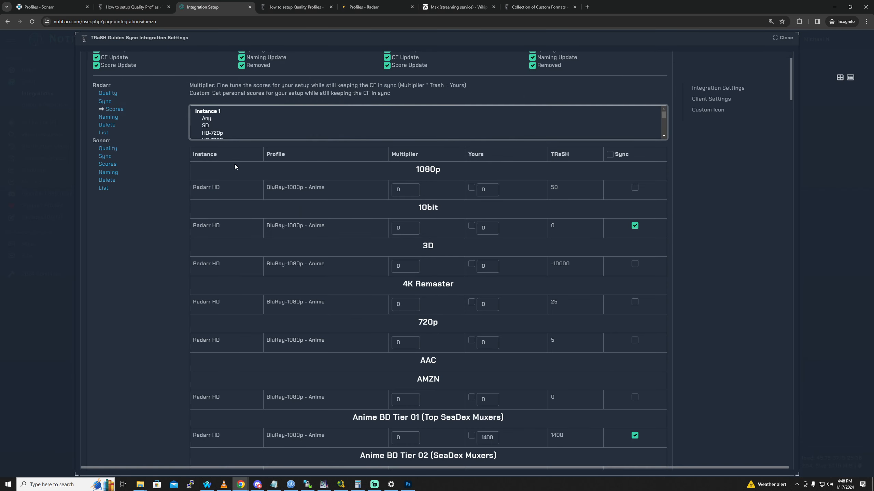
pyautogui.scroll(2, 553, 139)
pyautogui.moveTo(666, 118); pyautogui.dragTo(662, 135)
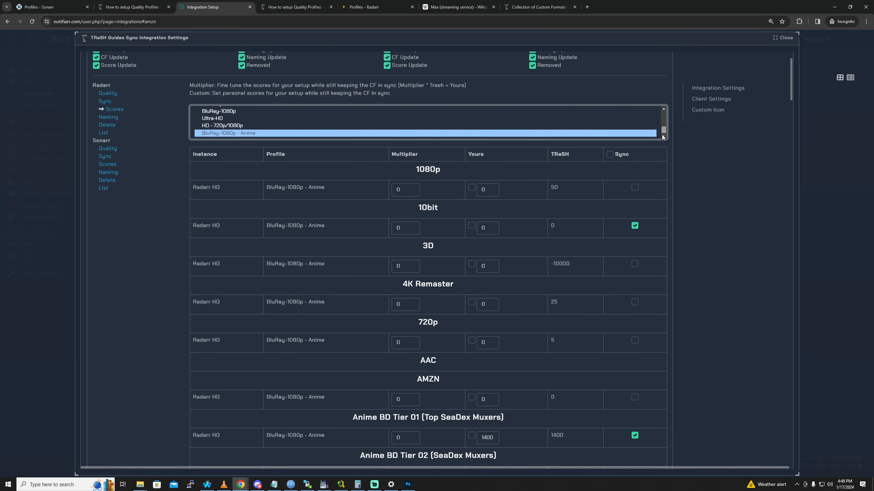
pyautogui.scroll(3, 657, 119)
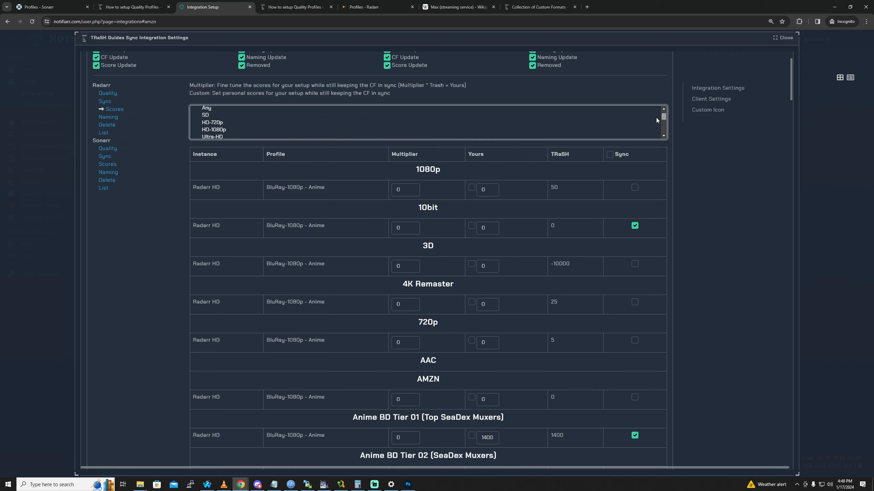
pyautogui.scroll(-3, 657, 120)
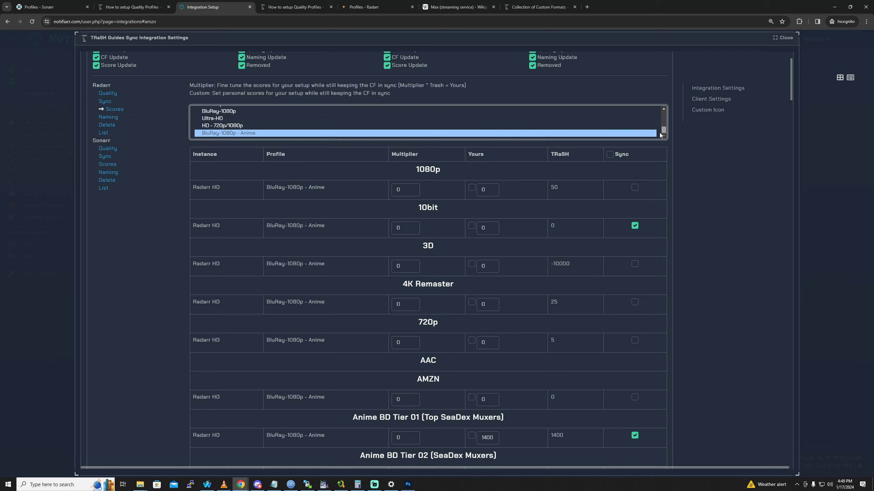
pyautogui.scroll(5, 656, 123)
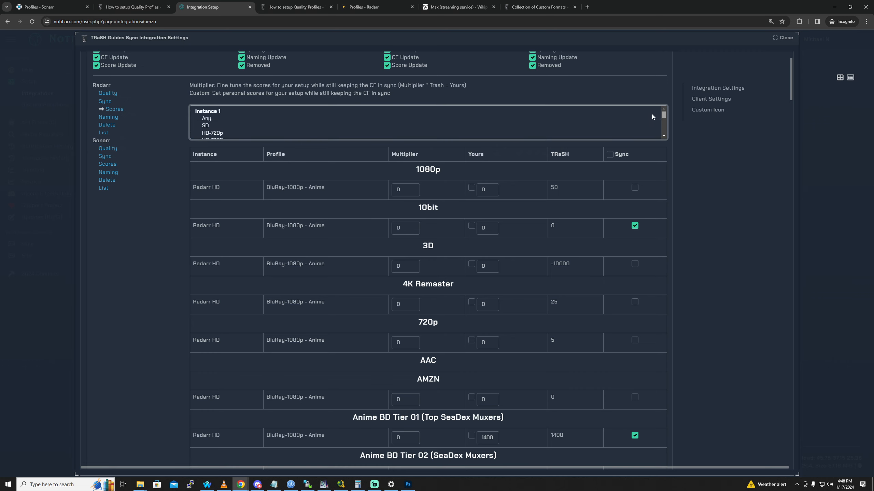
pyautogui.scroll(-3, 653, 120)
pyautogui.scroll(1, 206, 216)
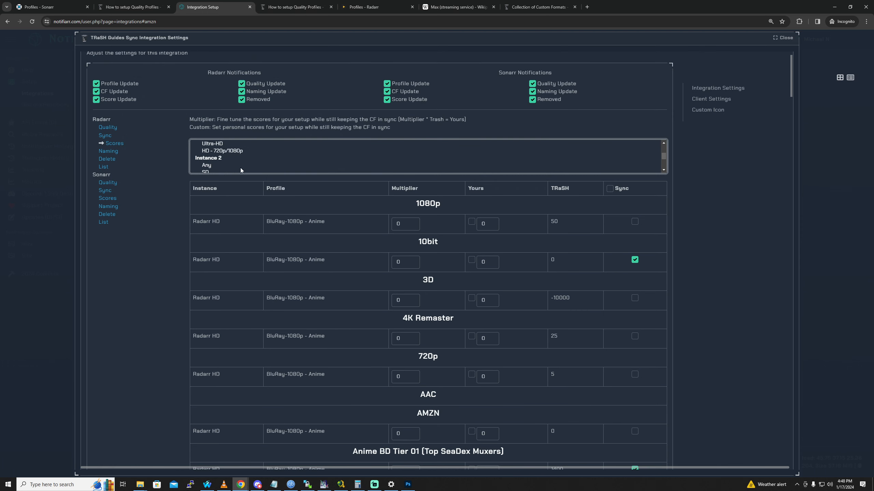
pyautogui.scroll(-2, 326, 169)
pyautogui.scroll(5, 254, 153)
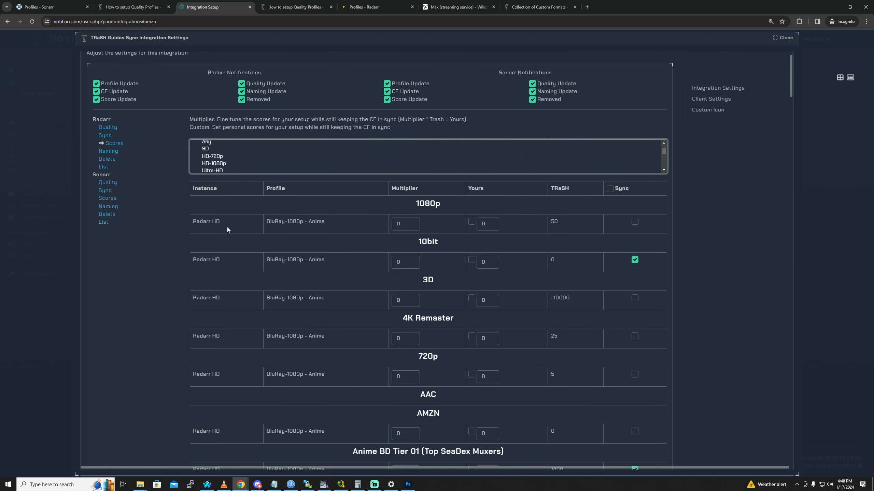
# Examine the instance and profile shown in the 1080p row of the Radarr score table.
pyautogui.moveTo(198, 223); pyautogui.dragTo(324, 229)
pyautogui.click(329, 229)
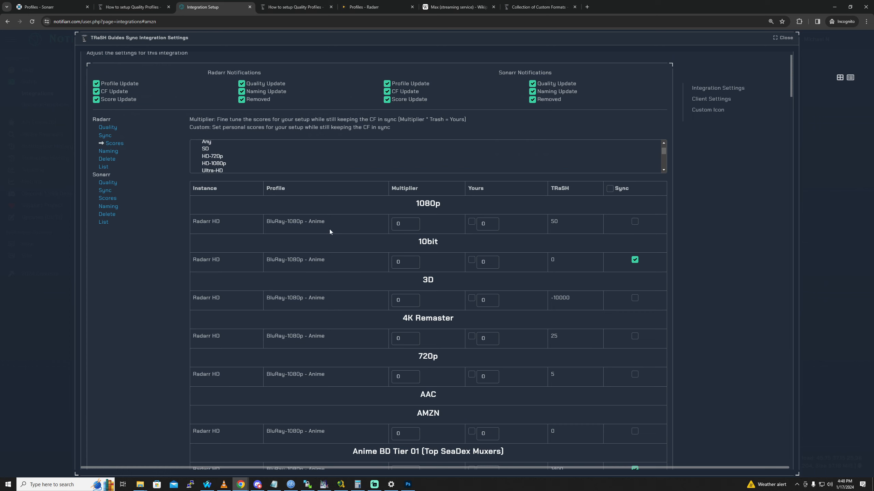
pyautogui.moveTo(201, 219); pyautogui.dragTo(331, 228)
pyautogui.click(332, 228)
# Toggle syncing of the 10bit score for BluRay-1080p - Anime off and back on.
pyautogui.click(636, 262)
pyautogui.click(636, 262)
pyautogui.click(636, 261)
pyautogui.scroll(-5, 636, 260)
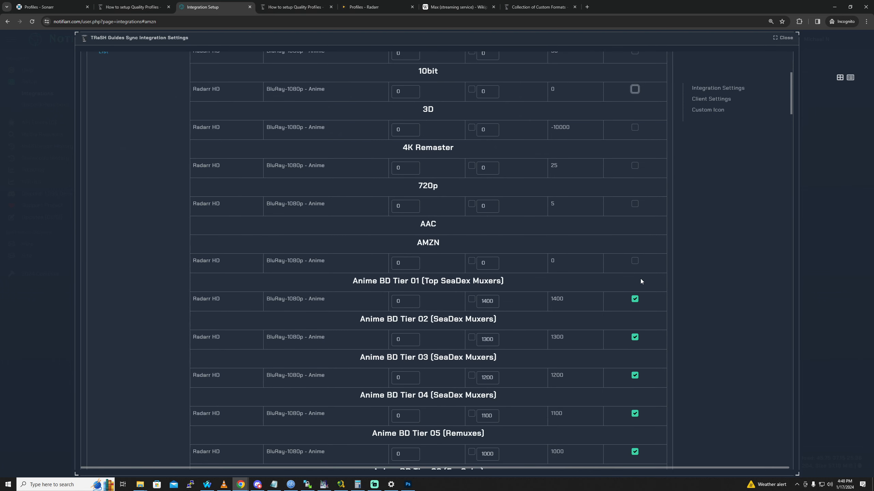
pyautogui.scroll(4, 639, 296)
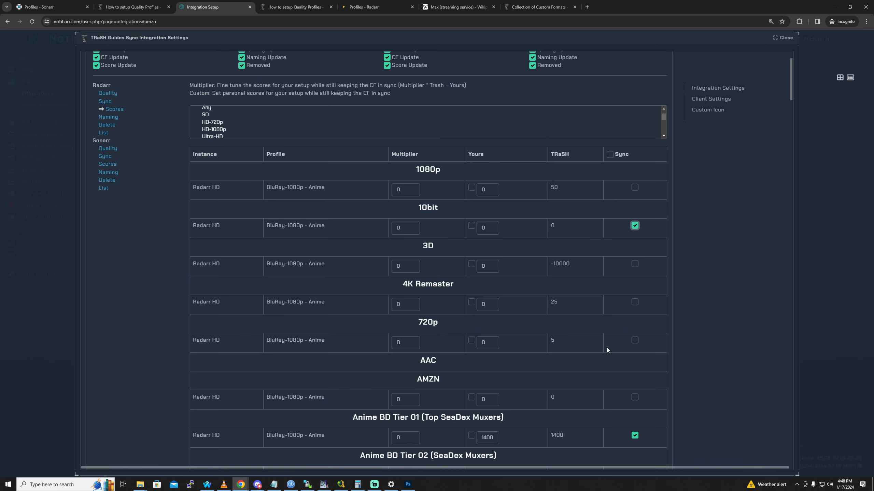
# Examine the Anime BD Tier rows and their sync selections for the BluRay-1080p - Anime profile.
pyautogui.scroll(-5, 626, 355)
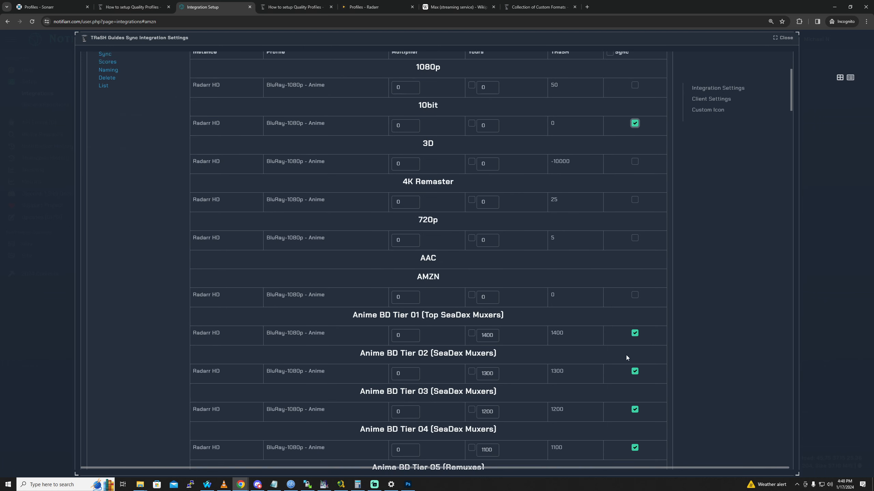
pyautogui.scroll(5, 624, 333)
pyautogui.scroll(-7, 605, 382)
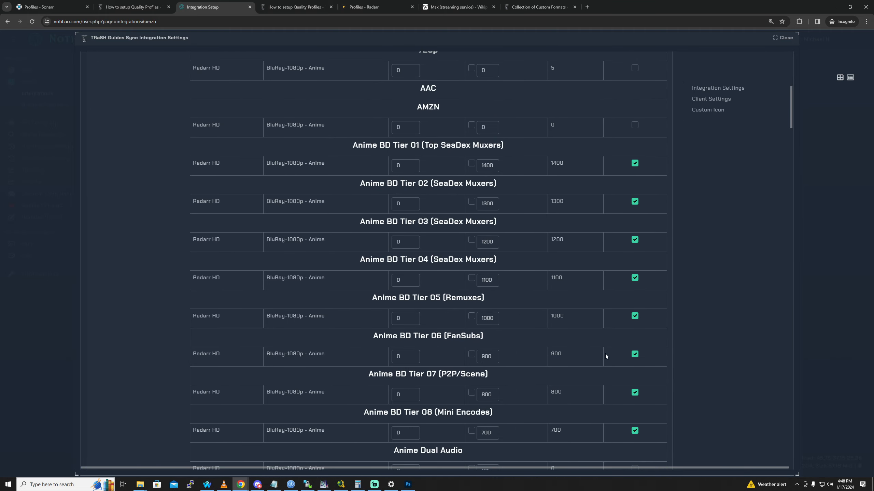
pyautogui.scroll(7, 605, 354)
pyautogui.scroll(-5, 485, 242)
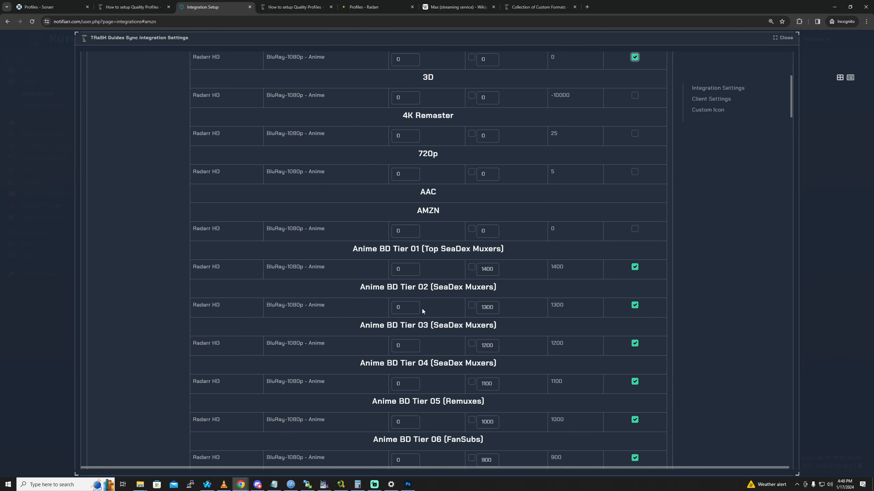
# Set the multiplier of Anime BD Tier 02 to 5 and review the multiplier formula explanation.
pyautogui.doubleClick(402, 308)
pyautogui.click(599, 306)
pyautogui.click(403, 308)
pyautogui.scroll(5, 498, 300)
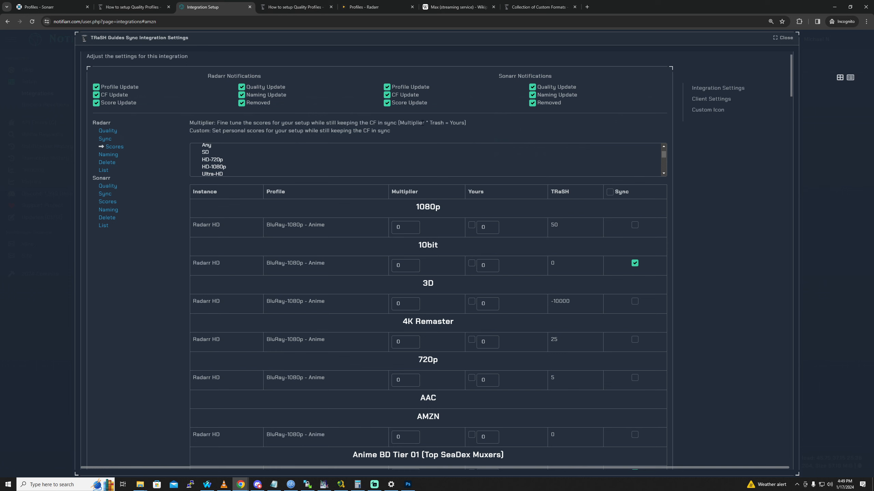
pyautogui.click(444, 121)
# Reset the multiplier of Anime BD Tier 02 to 0.
pyautogui.scroll(-5, 468, 202)
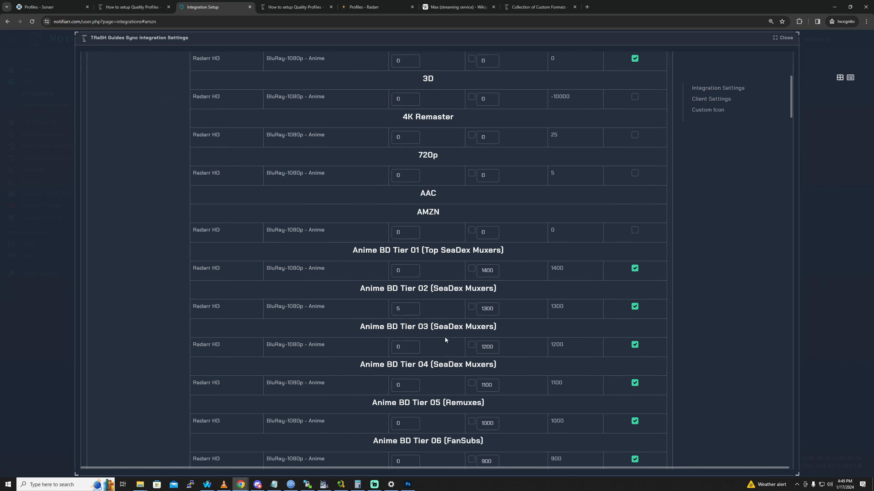
pyautogui.click(405, 306)
pyautogui.click(567, 303)
pyautogui.write('0')
# Enable a custom personal score for Anime BD Tier 02 and set it to 6000.
pyautogui.click(471, 307)
pyautogui.scroll(4, 472, 309)
pyautogui.scroll(-3, 535, 260)
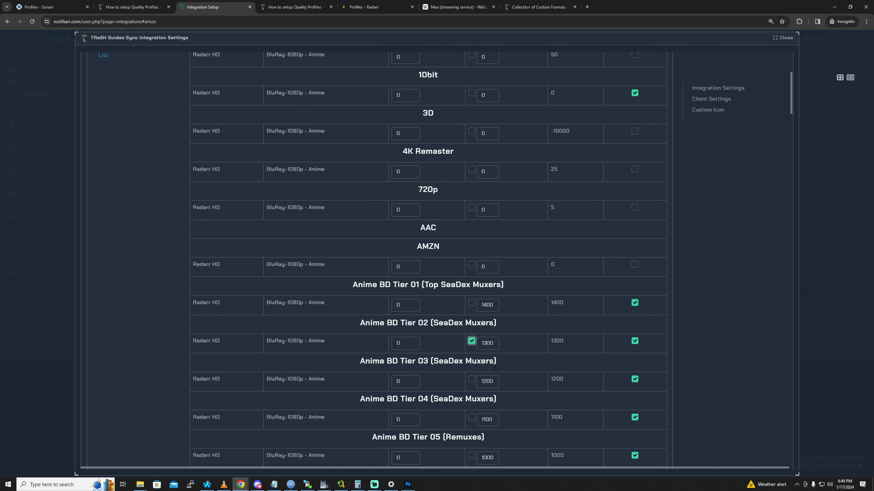
pyautogui.doubleClick(494, 344)
pyautogui.write('6000')
pyautogui.click(579, 349)
# Toggle syncing of the Anime BD Tier 02 score off and leave it switched on again.
pyautogui.scroll(6, 638, 344)
pyautogui.scroll(-3, 628, 289)
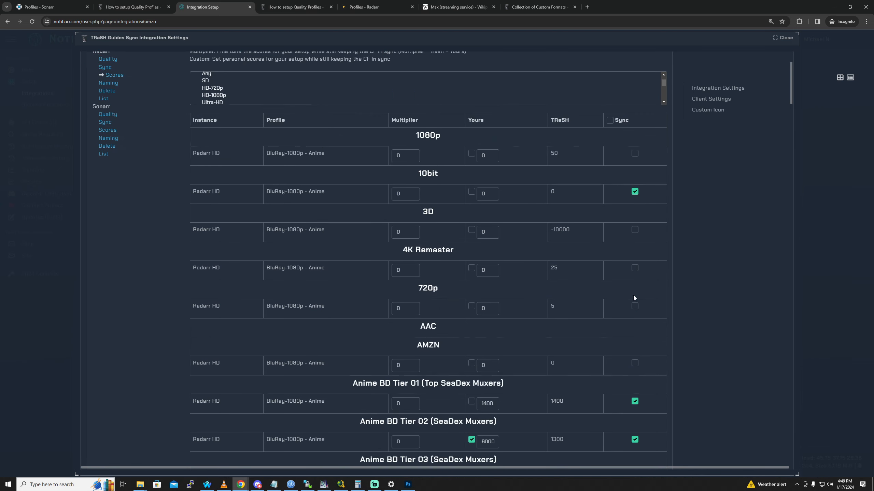
pyautogui.scroll(-2, 542, 387)
pyautogui.click(636, 372)
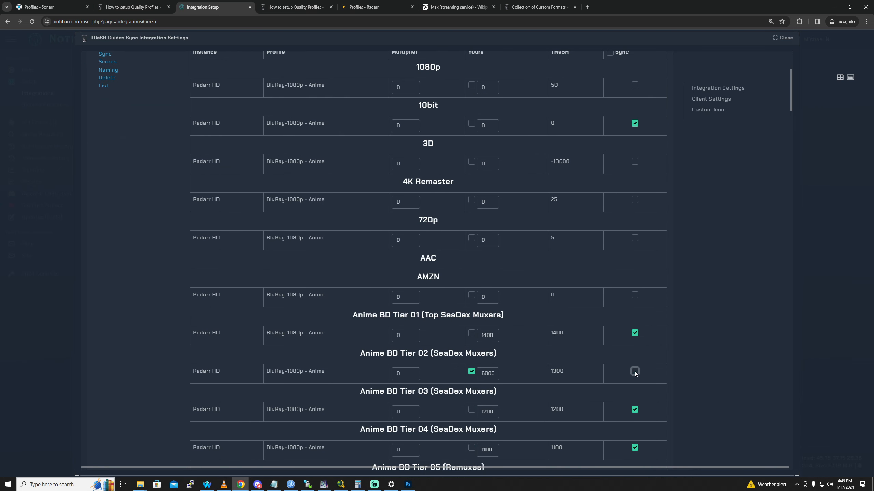
pyautogui.click(636, 373)
pyautogui.click(635, 372)
pyautogui.scroll(3, 469, 374)
pyautogui.scroll(-4, 490, 379)
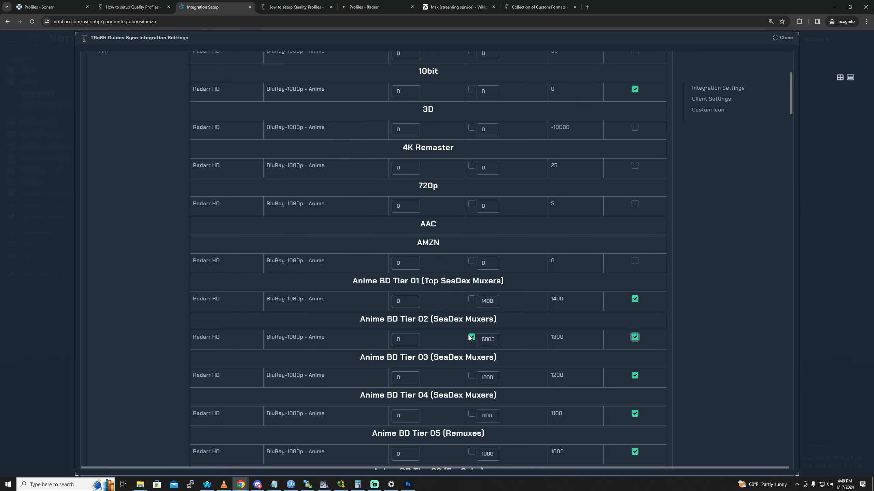
# Look through the whole BluRay-1080p - Anime score table down to its save option.
pyautogui.scroll(6, 478, 341)
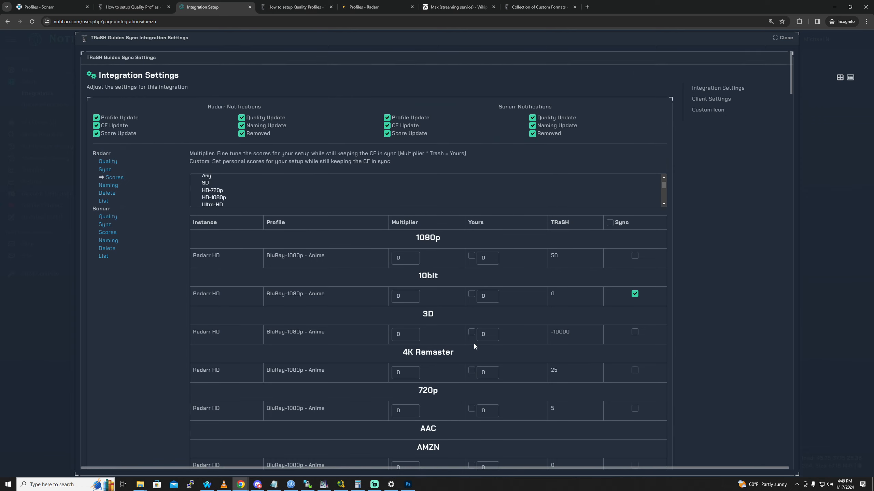
pyautogui.scroll(-15, 472, 332)
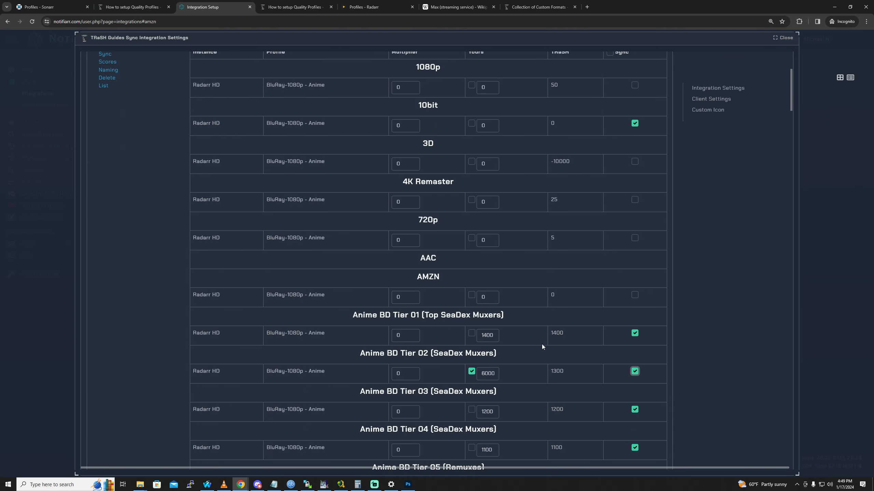
pyautogui.scroll(-20, 565, 346)
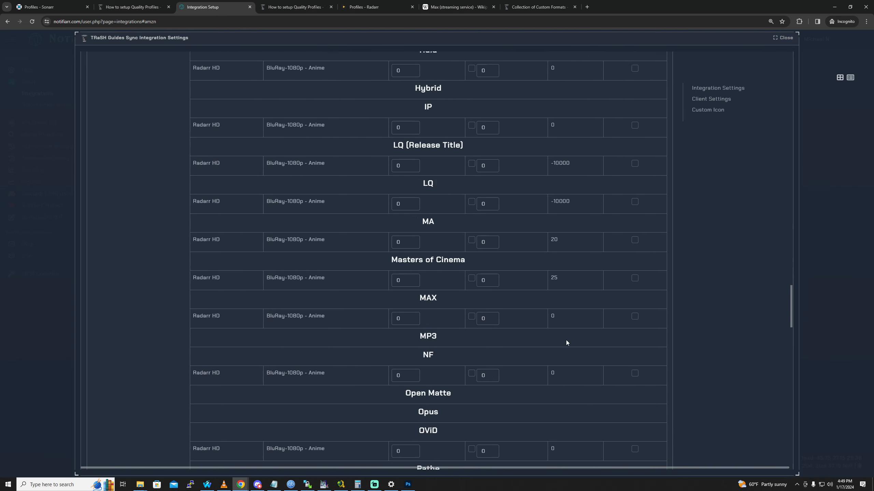
pyautogui.scroll(-4, 565, 341)
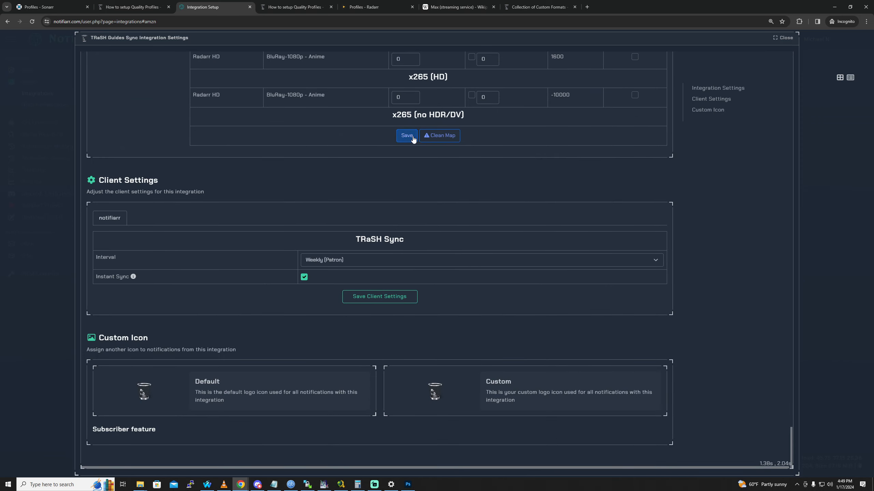
# Leave the score table and open Radarr's Sync section.
pyautogui.scroll(4, 497, 240)
pyautogui.scroll(20, 551, 344)
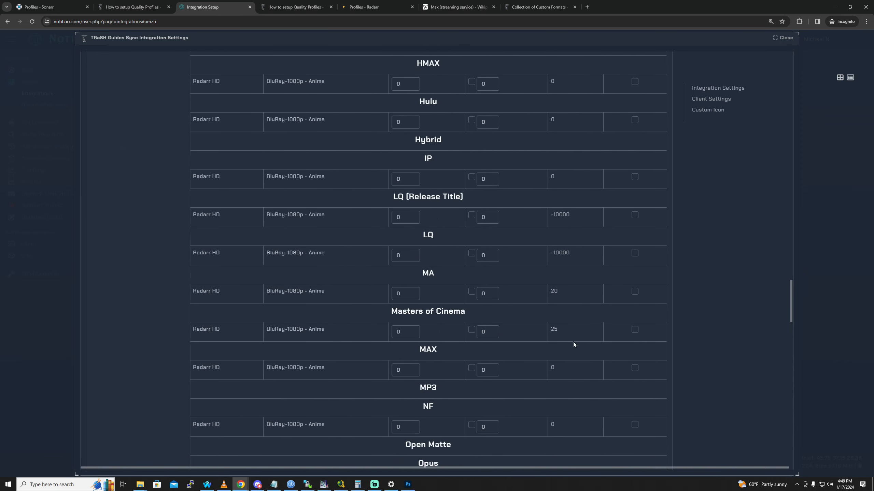
pyautogui.scroll(10, 572, 346)
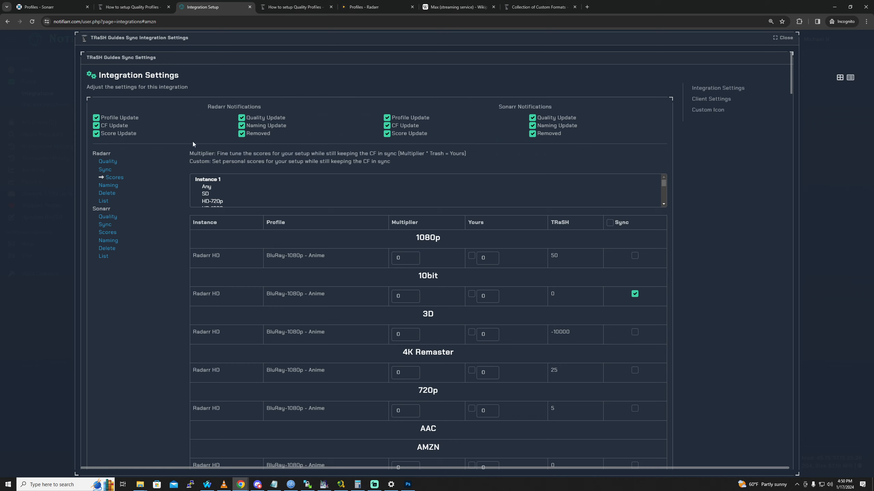
pyautogui.click(104, 170)
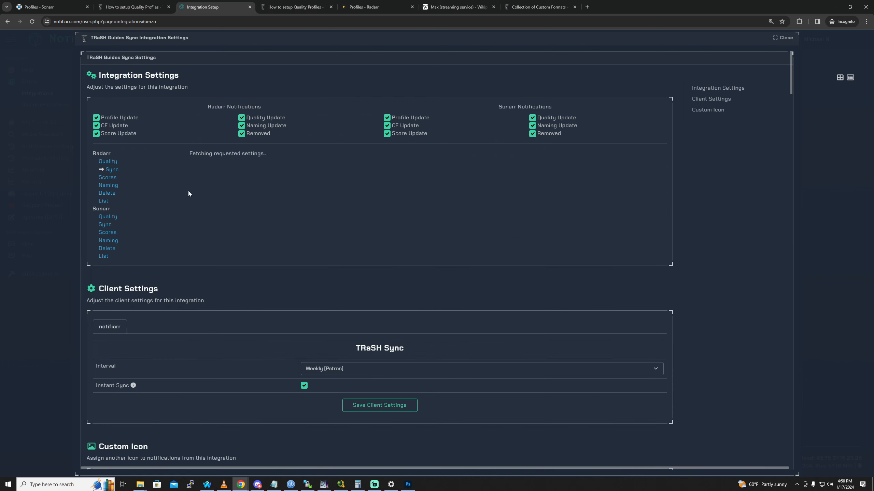